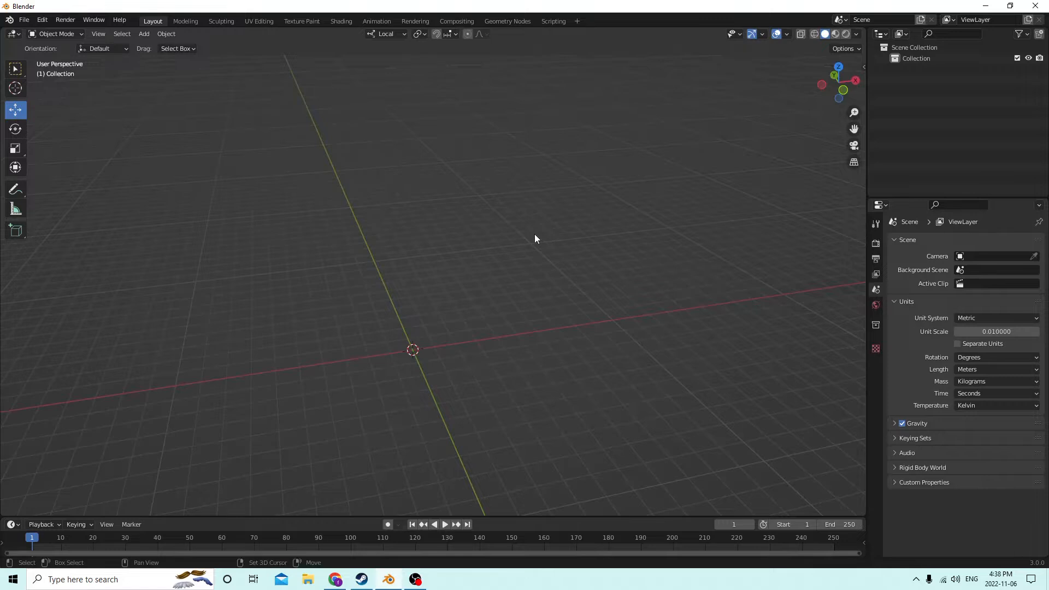
Add a cube mesh at the scene origin
key(shift+a)
mouse_move(536, 233)
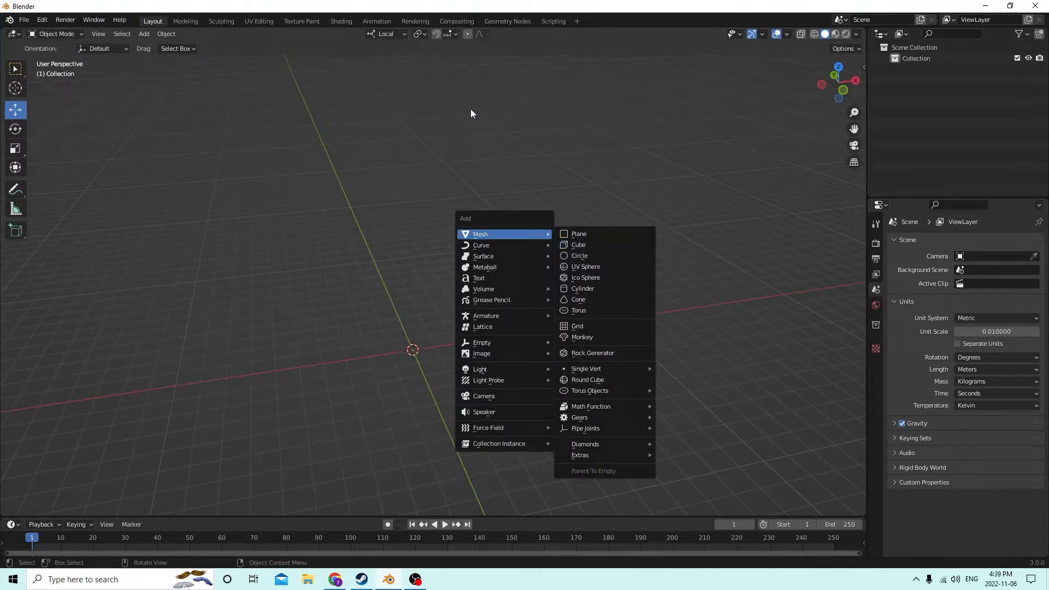
click(588, 244)
scroll(530, 225, up, 4)
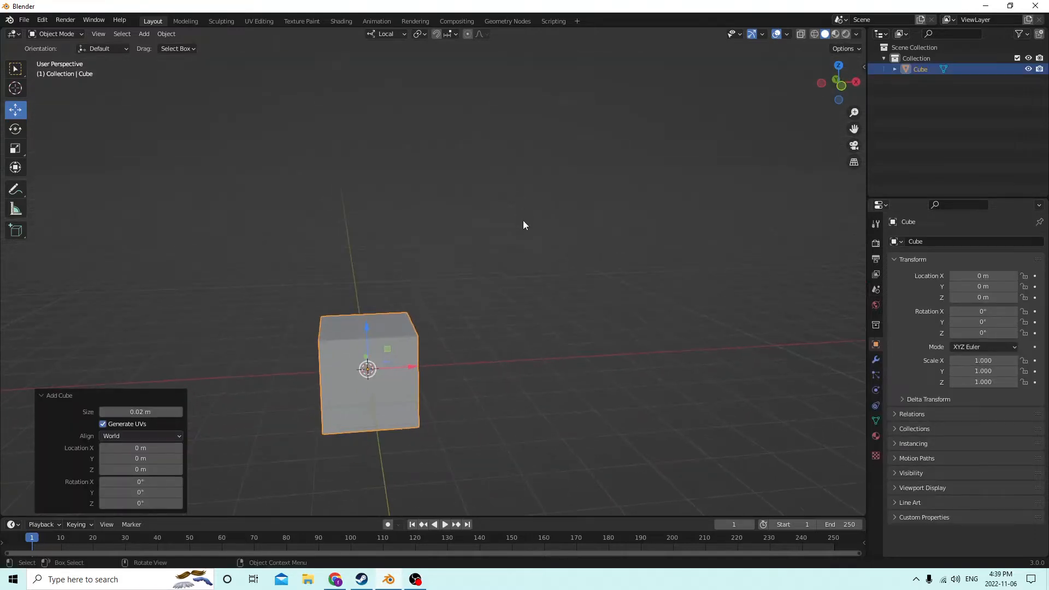
Scale the cube into a long flat plank, about 9.275 in X, 1.239 in Y and 0.157 in Z
click(15, 148)
scroll(523, 225, down, 3)
middle_drag(522, 225, 478, 345)
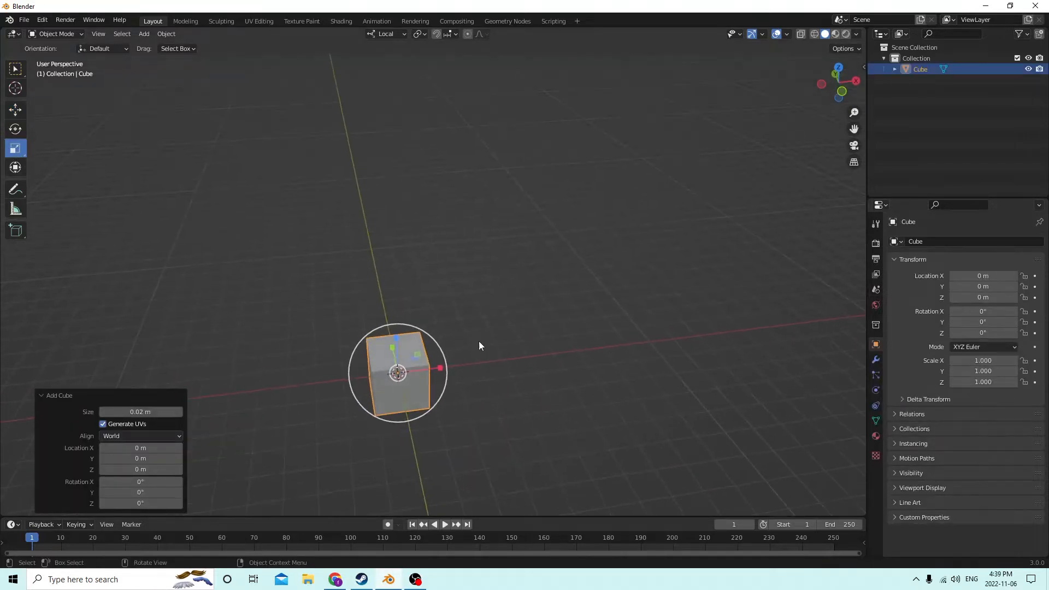
drag(440, 373, 777, 311)
middle_drag(777, 311, 624, 235)
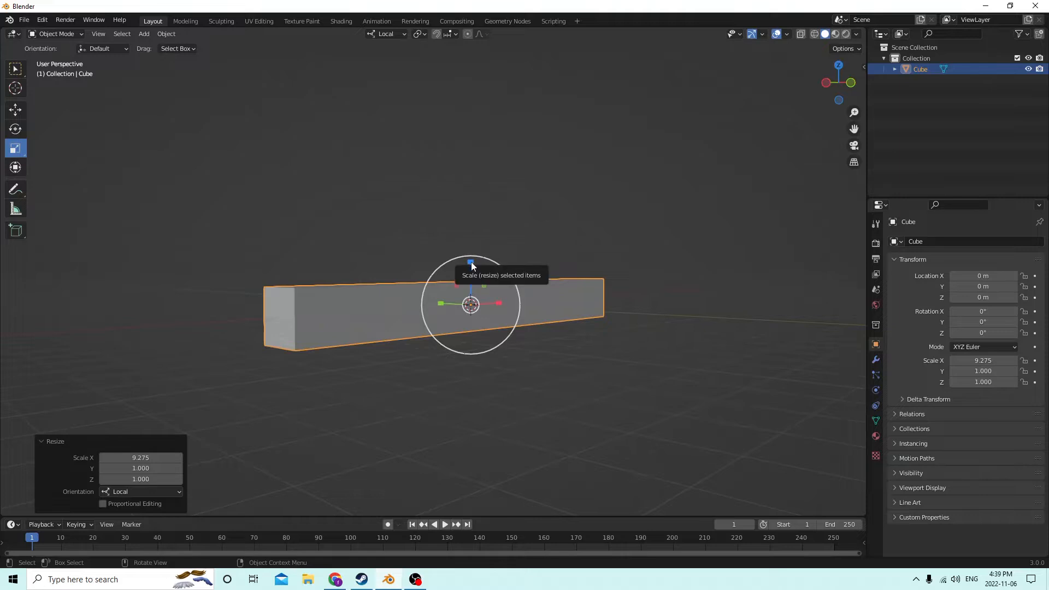
drag(470, 264, 471, 296)
middle_drag(471, 296, 543, 363)
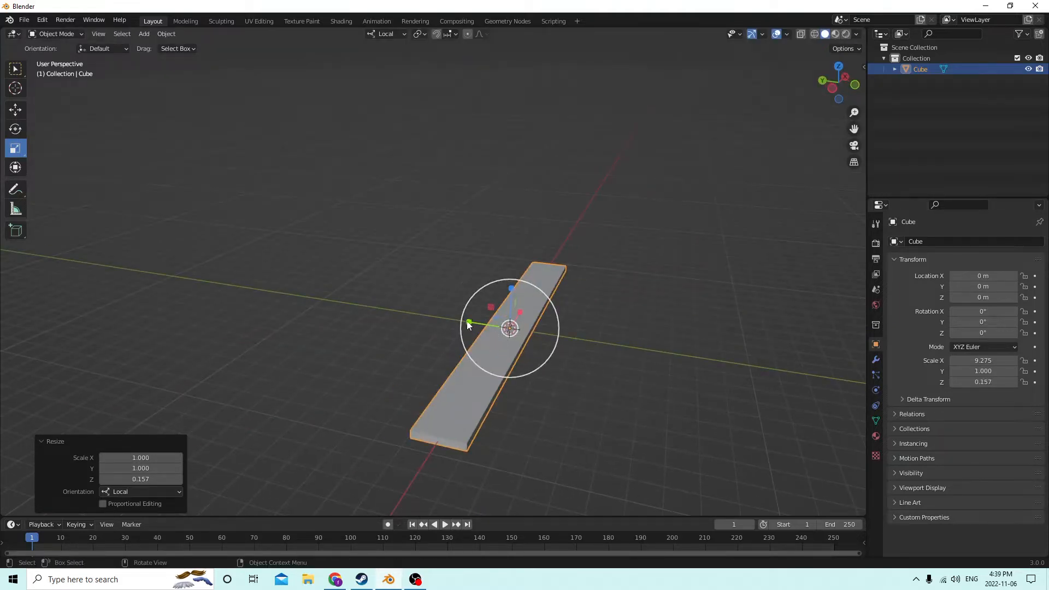
drag(468, 322, 453, 323)
middle_drag(453, 323, 379, 330)
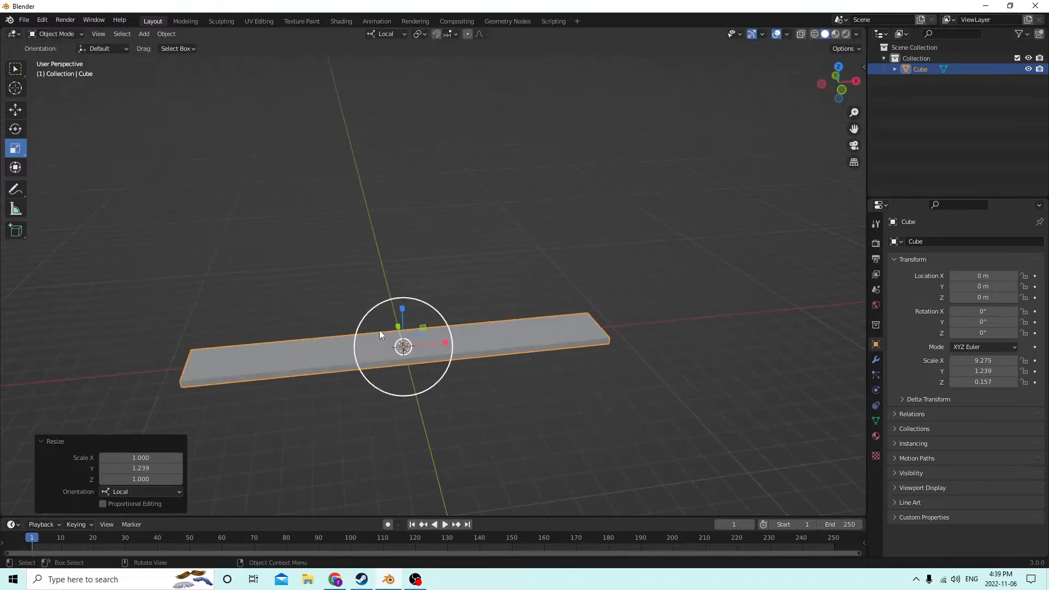
mouse_move(313, 348)
middle_down()
mouse_move(285, 354)
mouse_move(300, 351)
middle_up()
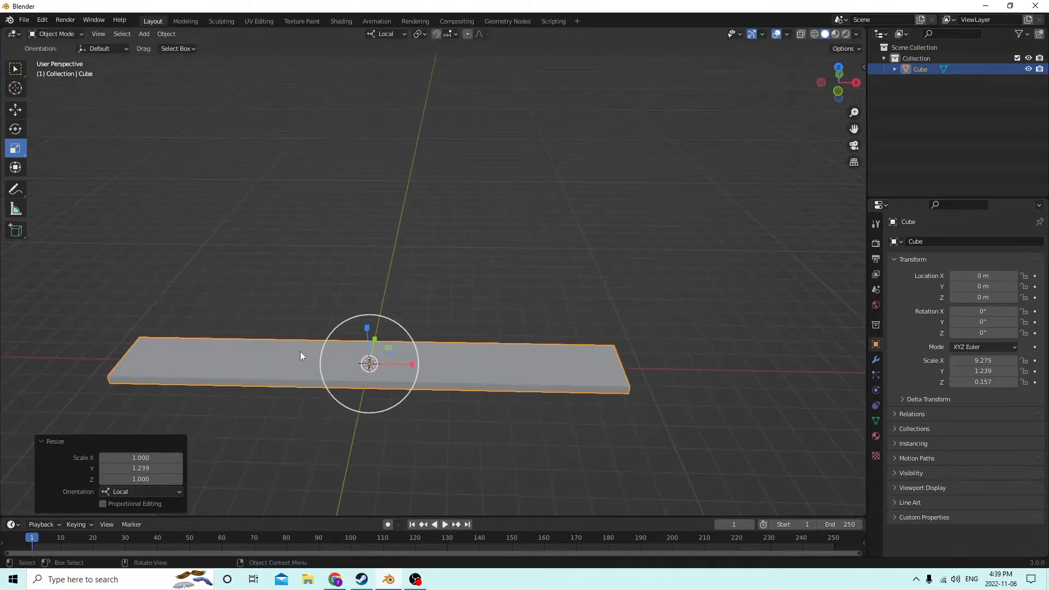
In Edit Mode, bevel the plank's four short vertical corner edges by about 0.0007 m
key(Tab)
middle_drag(670, 363, 571, 331)
click(470, 421)
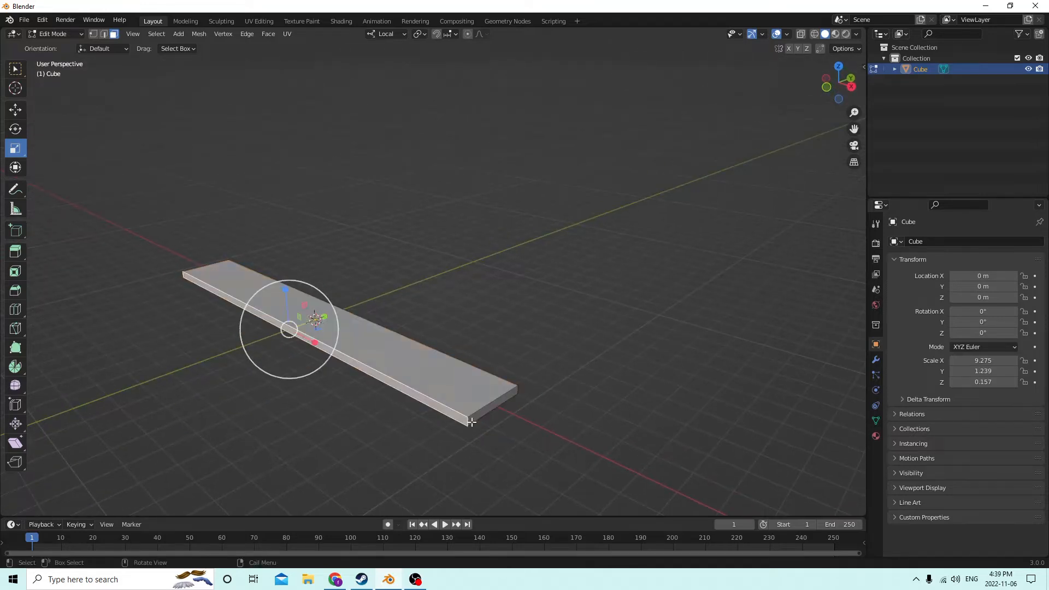
click(105, 34)
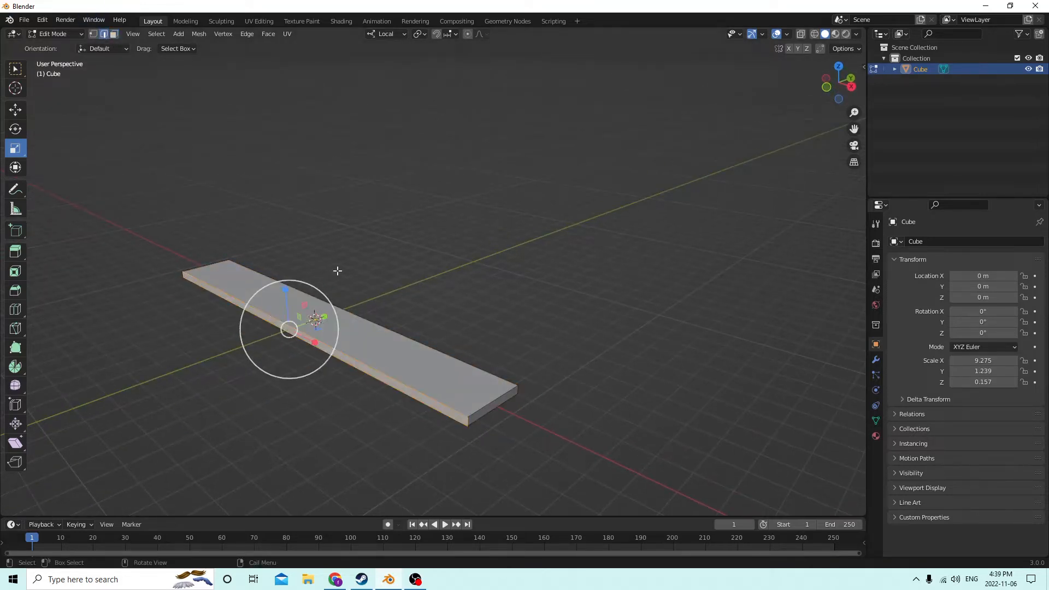
click(466, 422)
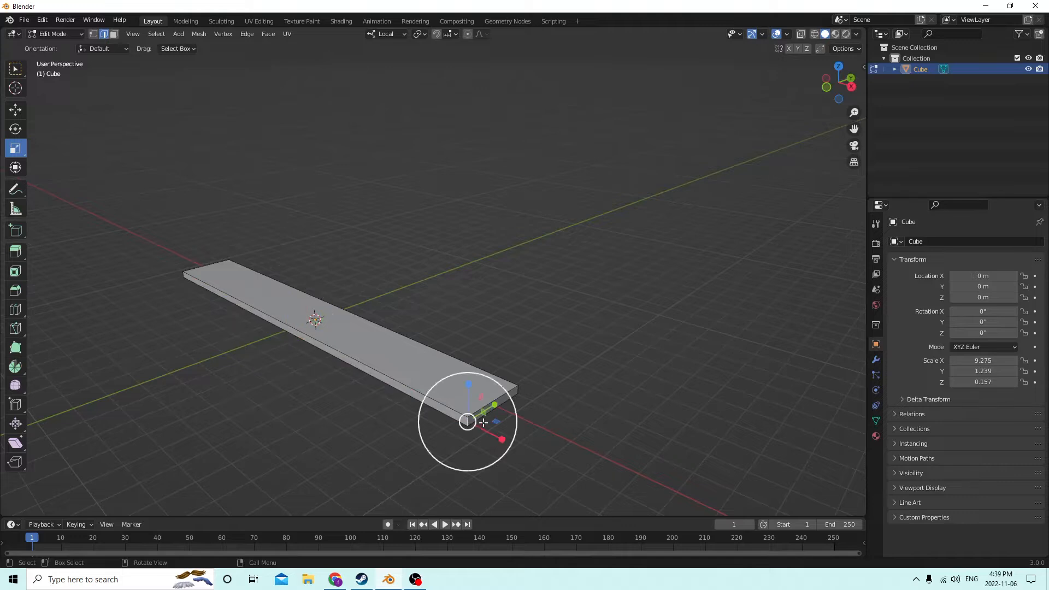
middle_drag(516, 395, 570, 383)
scroll(570, 383, down, 2)
shift+click(463, 463)
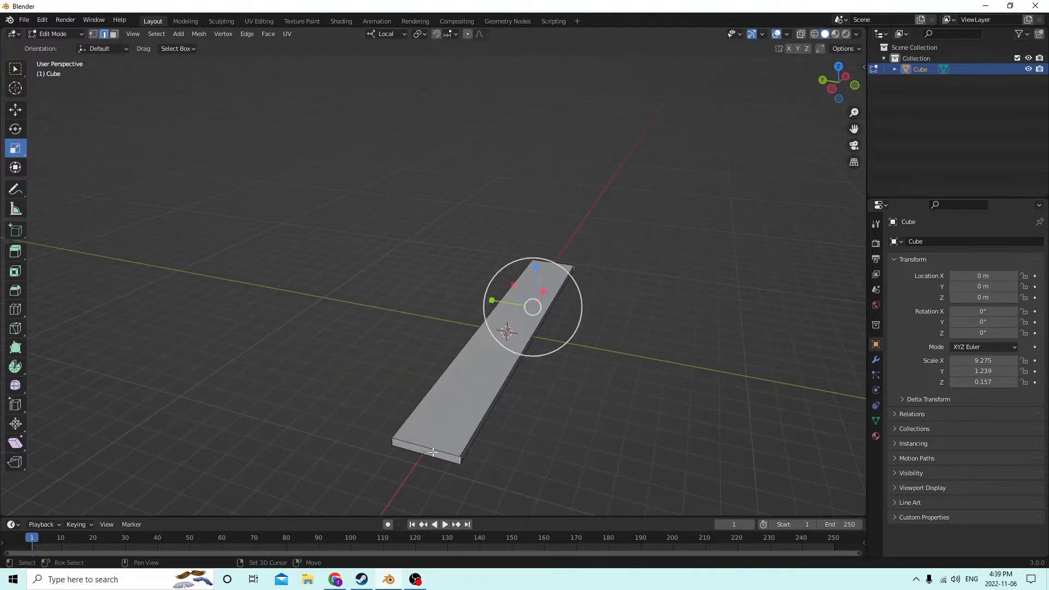
shift+click(394, 440)
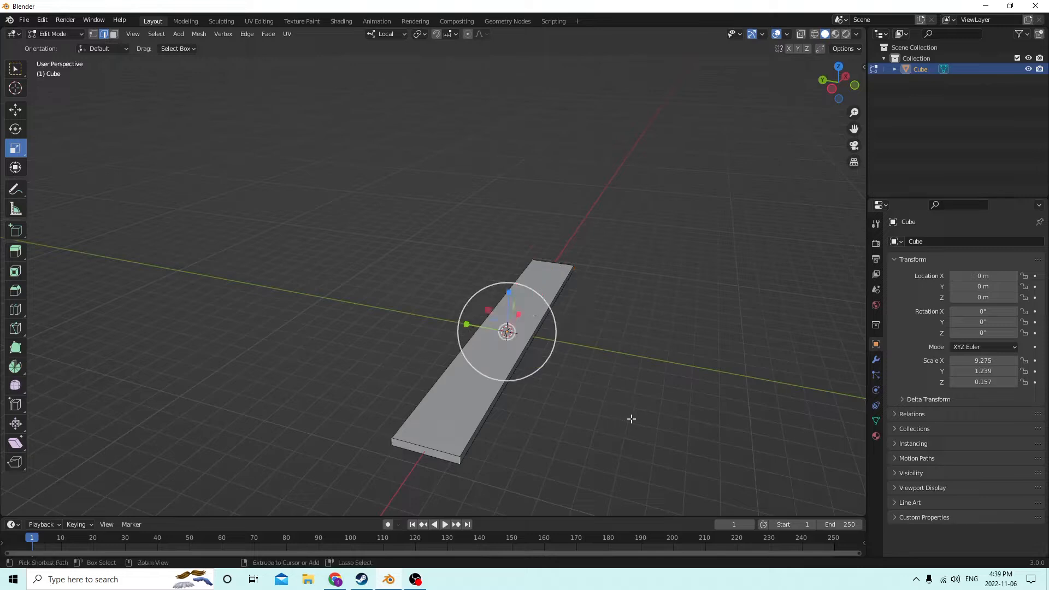
key(ctrl+b)
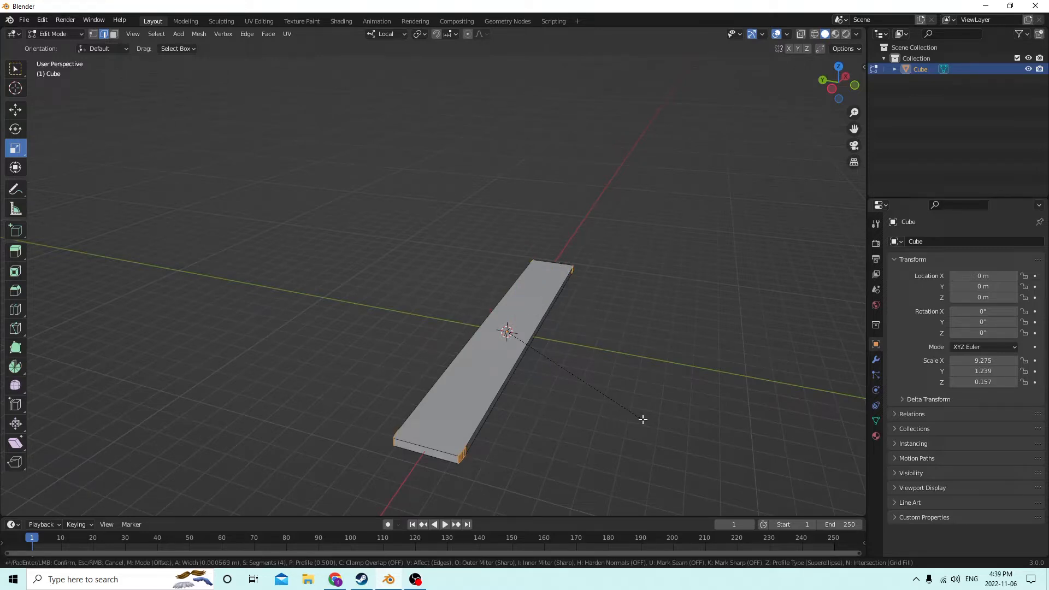
click(644, 419)
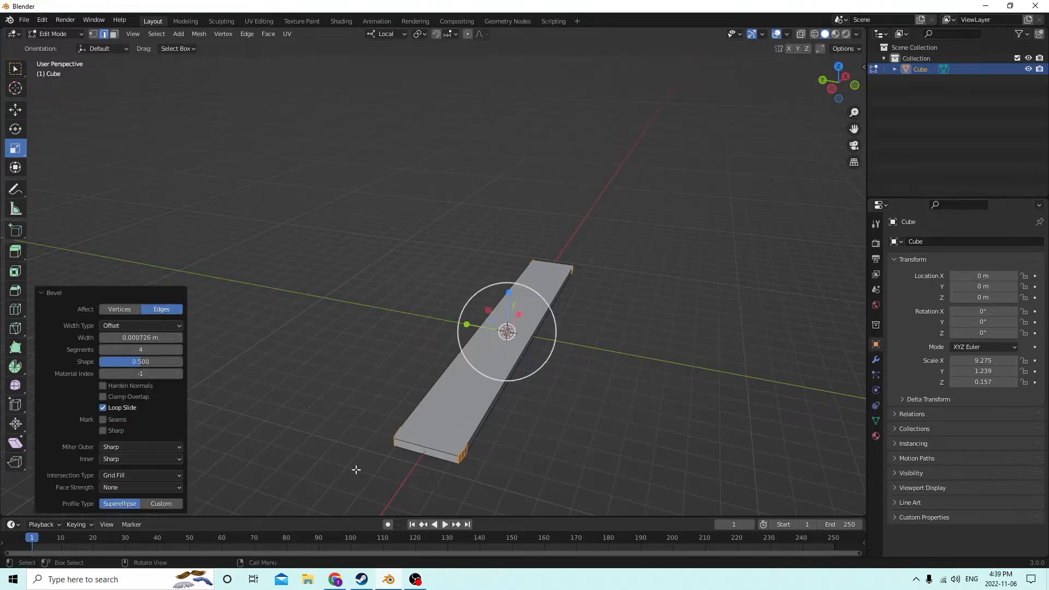
Increase the corner bevel's segment count by two and return to Object Mode
click(180, 350)
click(179, 350)
middle_drag(574, 406, 631, 438)
key(Tab)
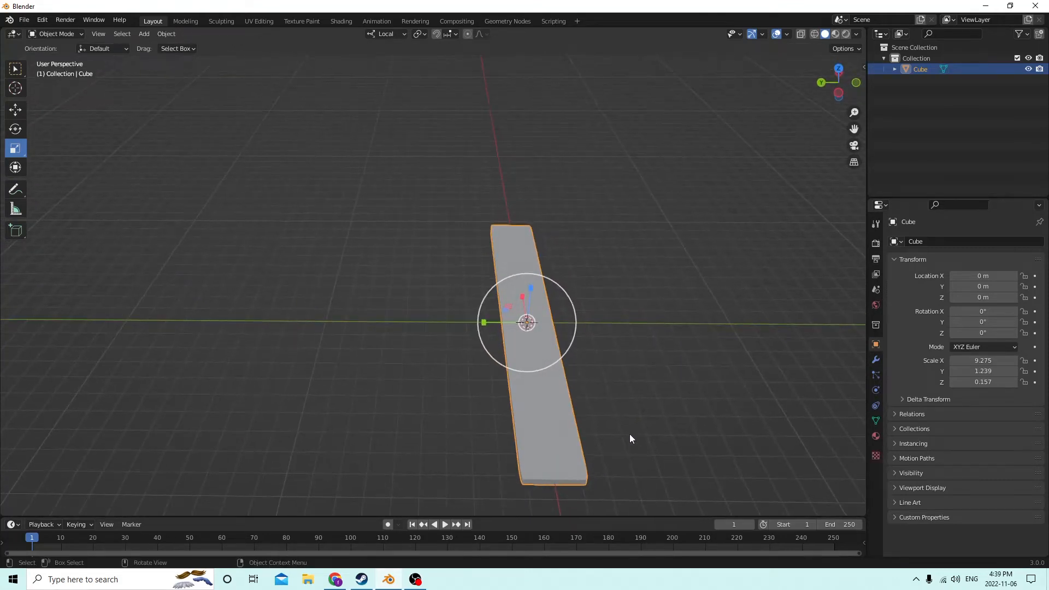
Duplicate the plank and move the copy beside it along Y, to about -0.0257 m, leaving a narrow gap
click(16, 109)
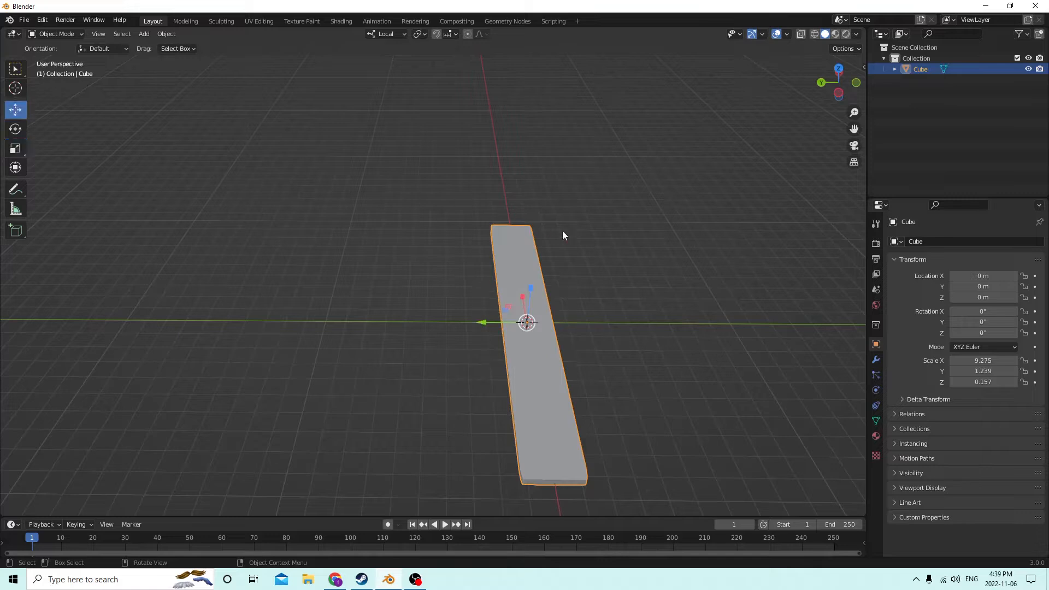
key(shift+d)
key(Escape)
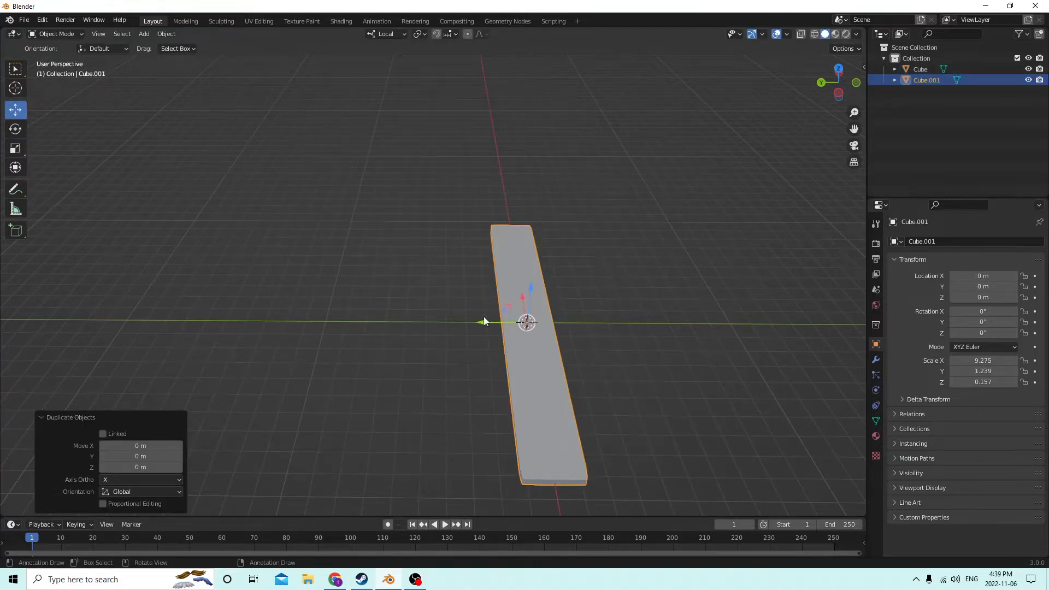
drag(484, 319, 540, 319)
middle_drag(540, 318, 510, 267)
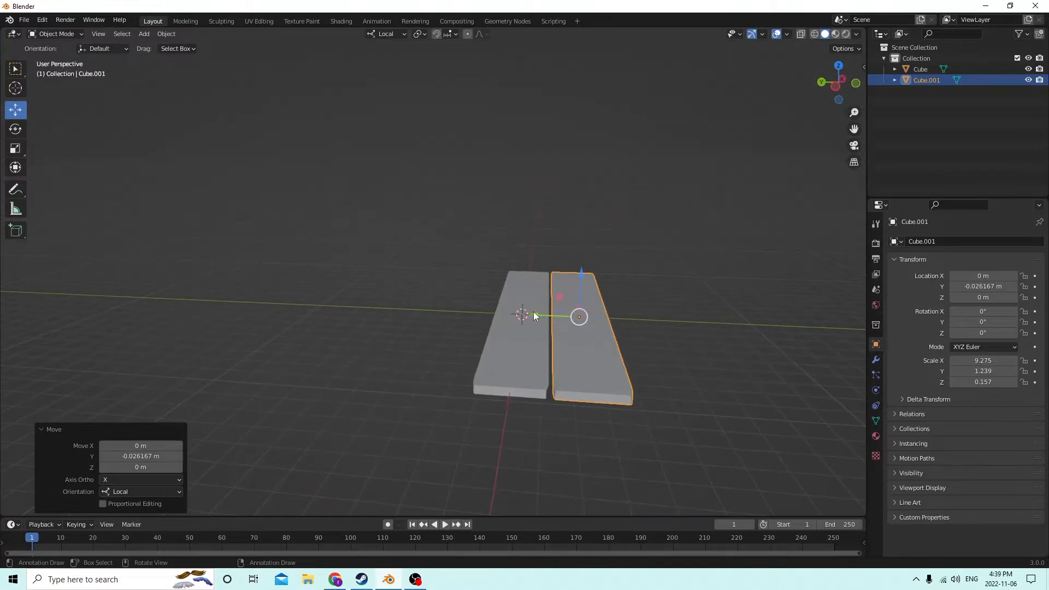
drag(534, 313, 534, 312)
middle_drag(533, 310, 540, 330)
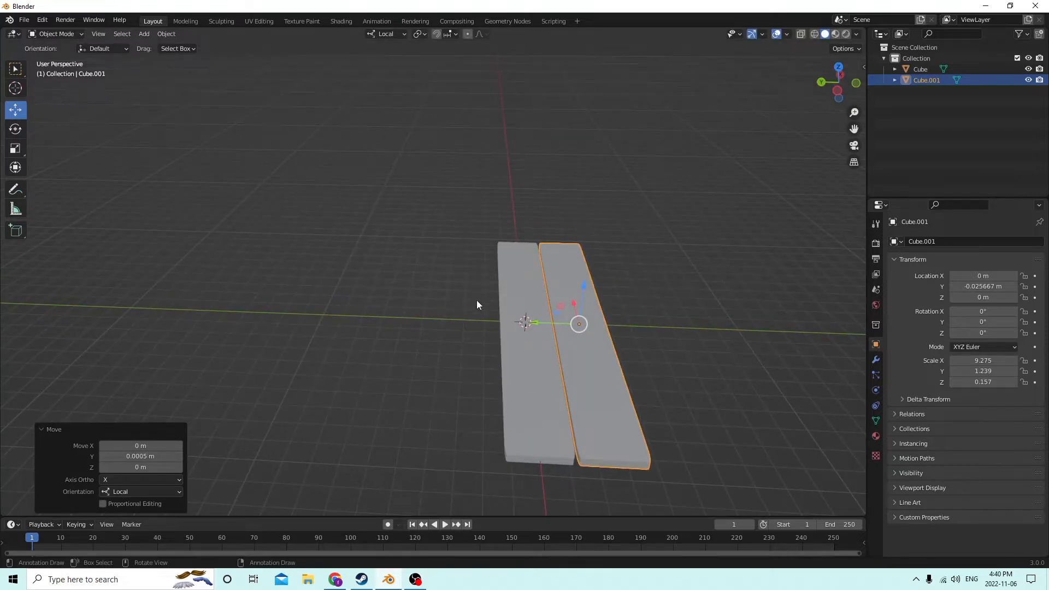
Duplicate the second plank and place the third one next to it, at about -0.051 m in Y
middle_drag(477, 305, 485, 324)
key(shift+d)
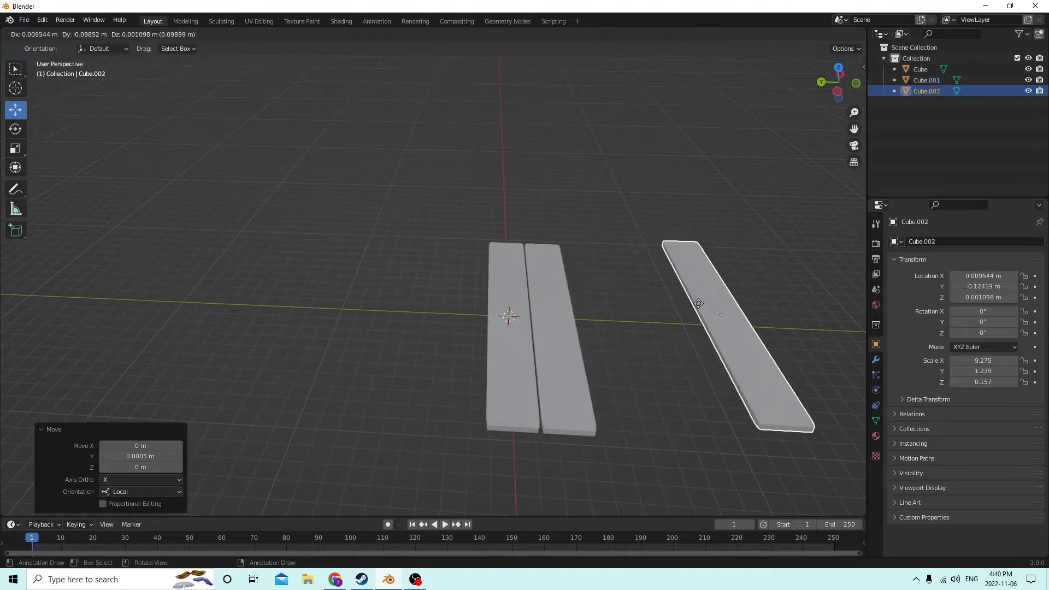
right_click(611, 326)
drag(515, 316, 555, 317)
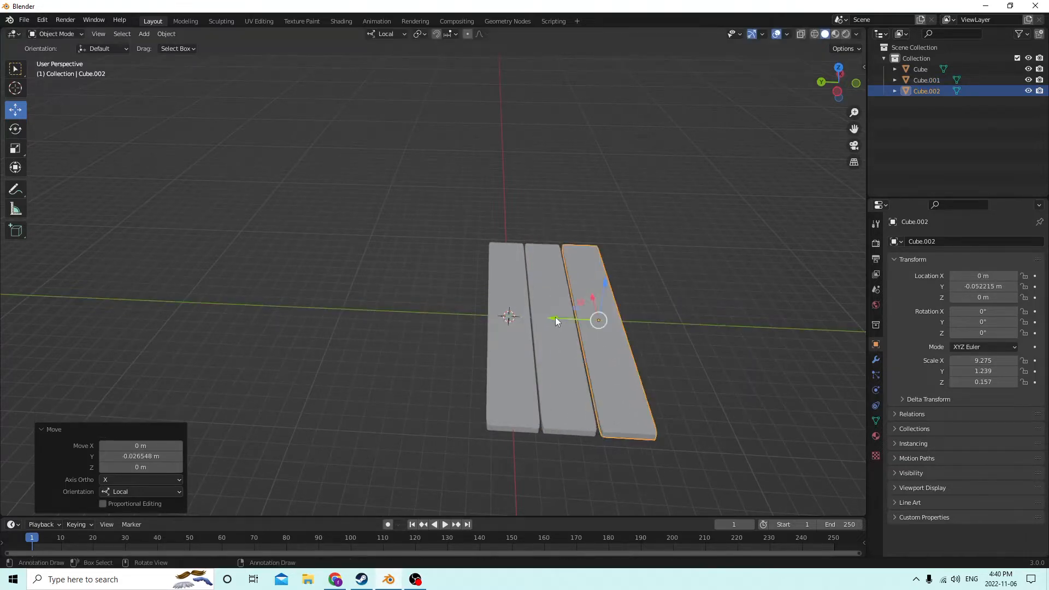
middle_drag(555, 317, 542, 280)
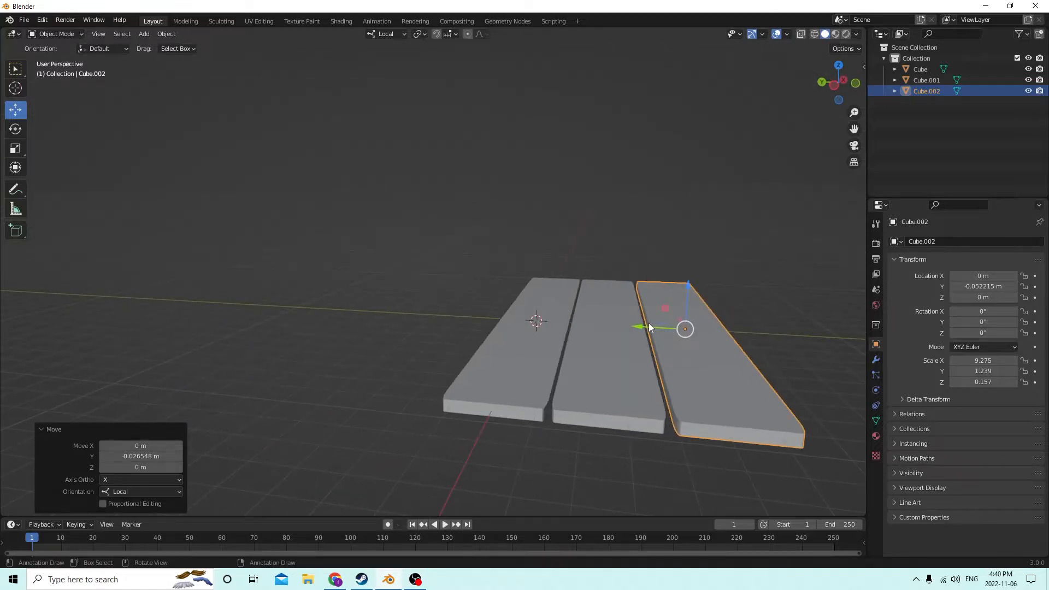
drag(648, 323, 639, 329)
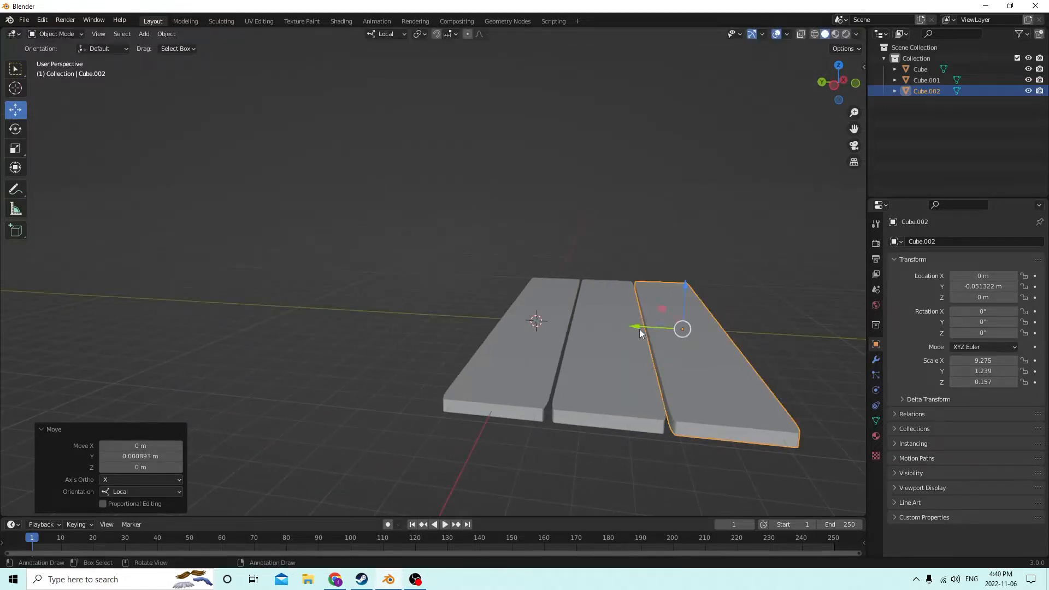
mouse_move(639, 329)
middle_down()
mouse_move(626, 329)
mouse_move(635, 333)
middle_up()
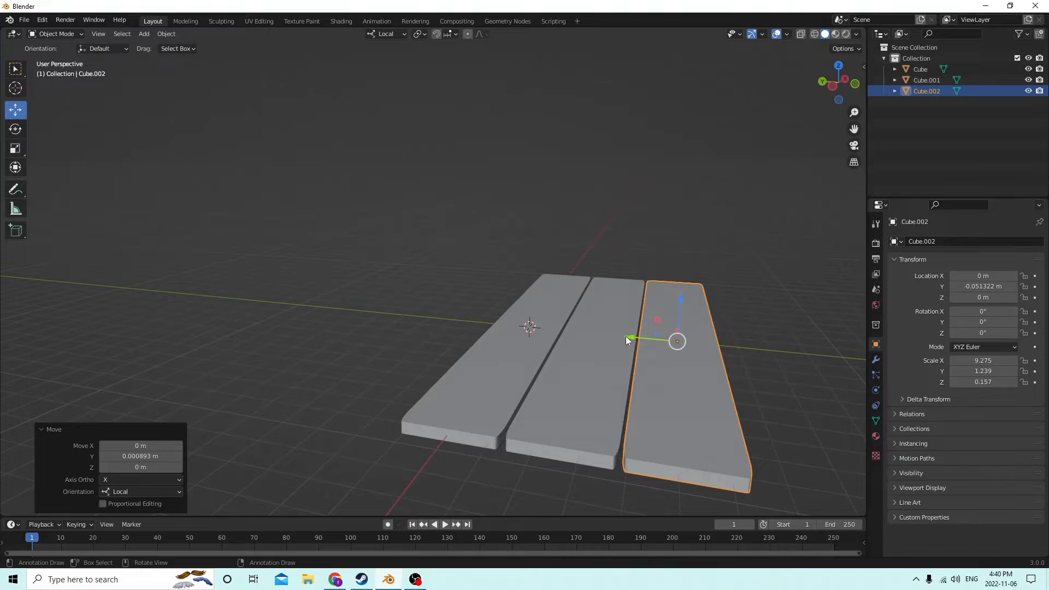
drag(636, 335, 625, 337)
mouse_move(625, 338)
middle_down()
mouse_move(668, 359)
mouse_move(618, 350)
middle_up()
Tighten the plank gaps by moving the middle plank to about -0.0253 m and the outer one to about -0.0503 m in Y
click(638, 355)
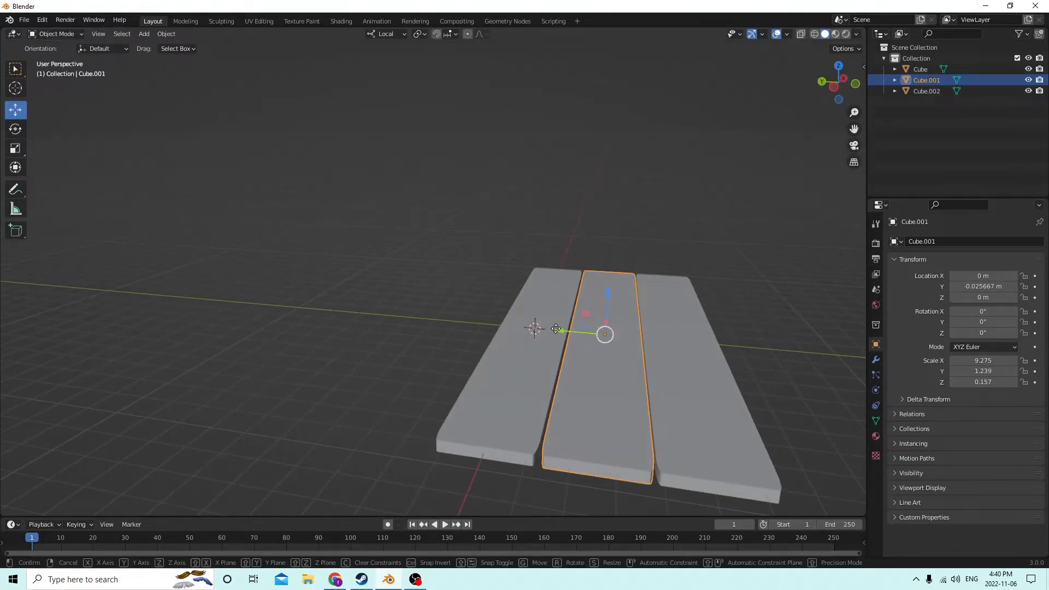
drag(556, 331, 574, 341)
click(661, 365)
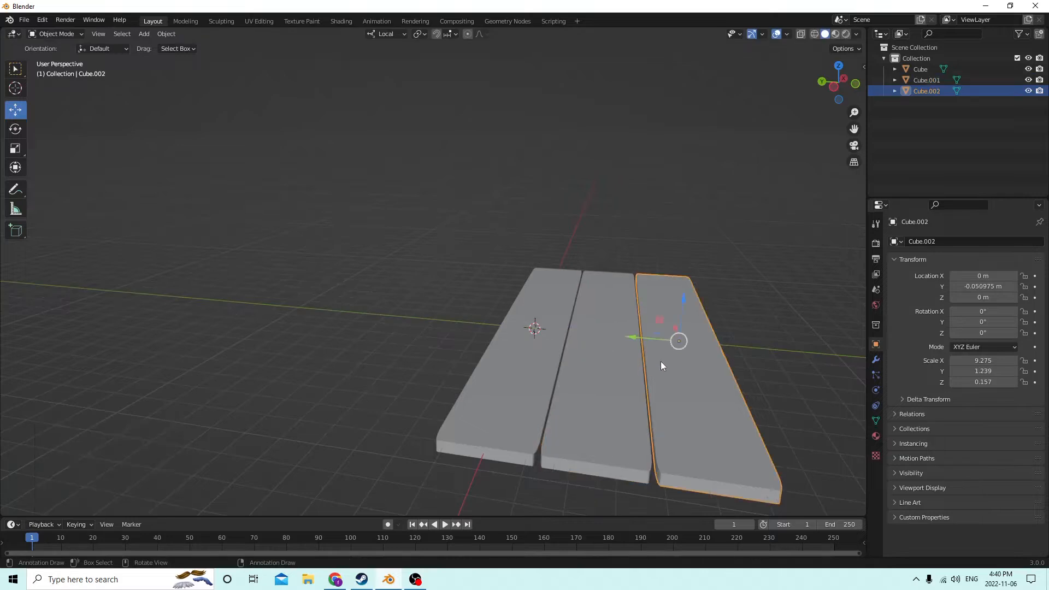
drag(629, 339, 625, 339)
middle_drag(624, 339, 663, 393)
Duplicate the middle plank in place
click(722, 356)
click(625, 385)
scroll(625, 385, down, 3)
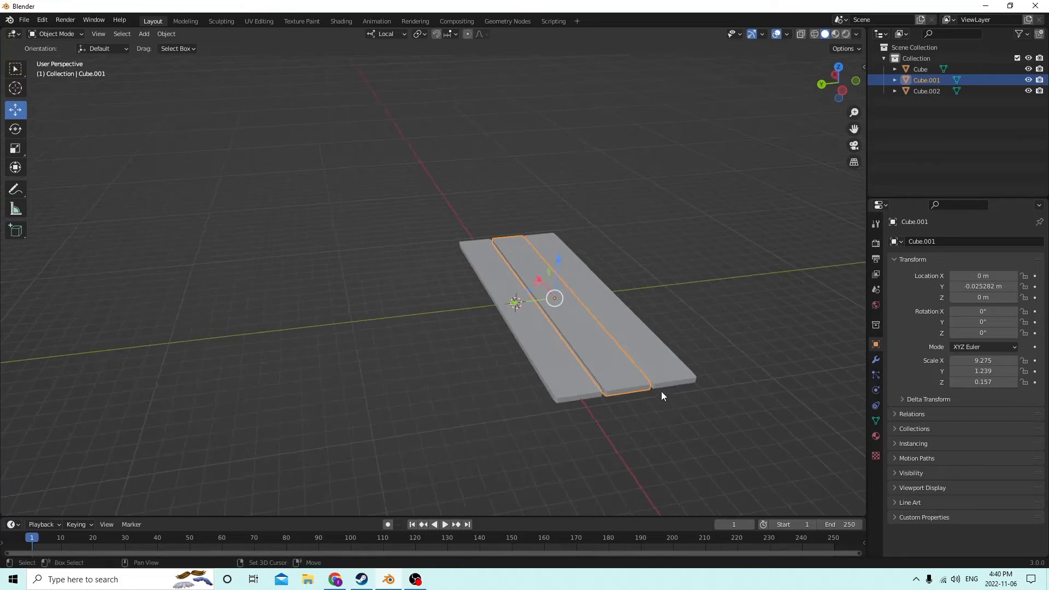
key(shift+d)
right_click(682, 358)
middle_drag(682, 358, 646, 363)
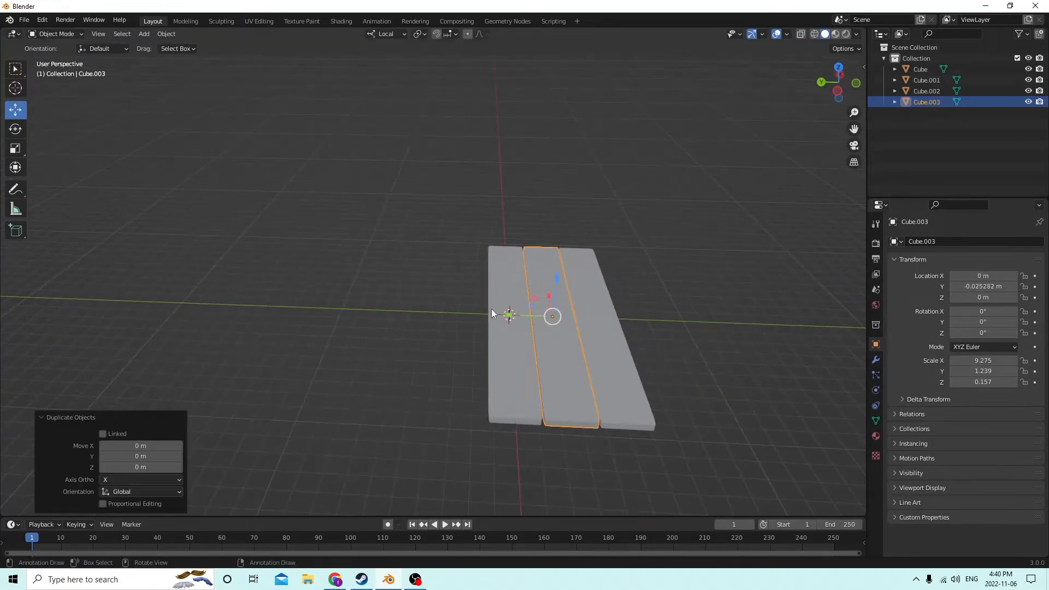
key(g)
key(y)
key(y)
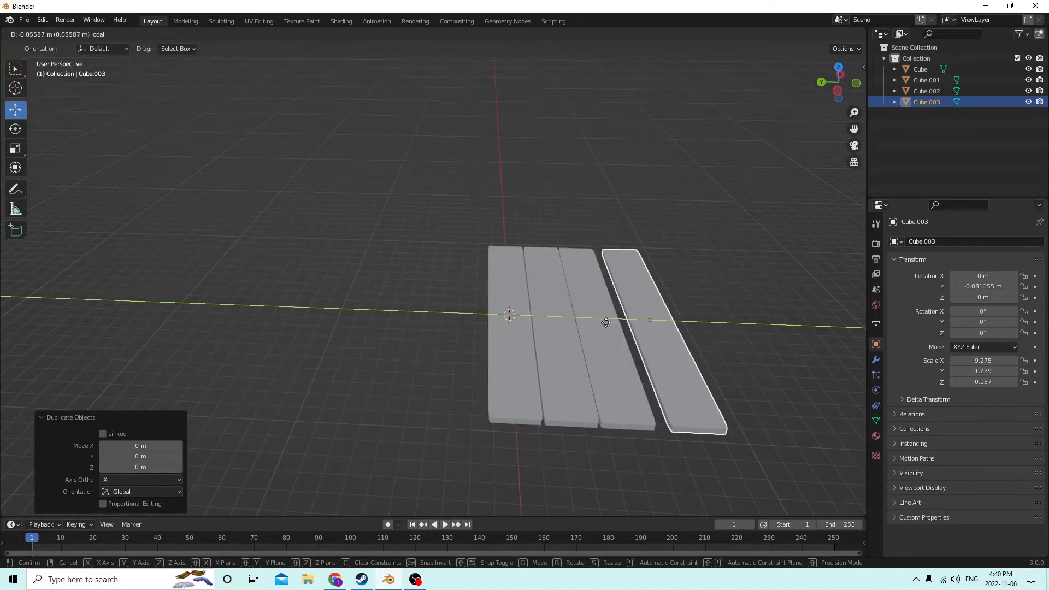
right_click(605, 327)
Set the duplicated plank's Y location to 0.025282 m, mirroring it to the other side of the original plank
click(976, 286)
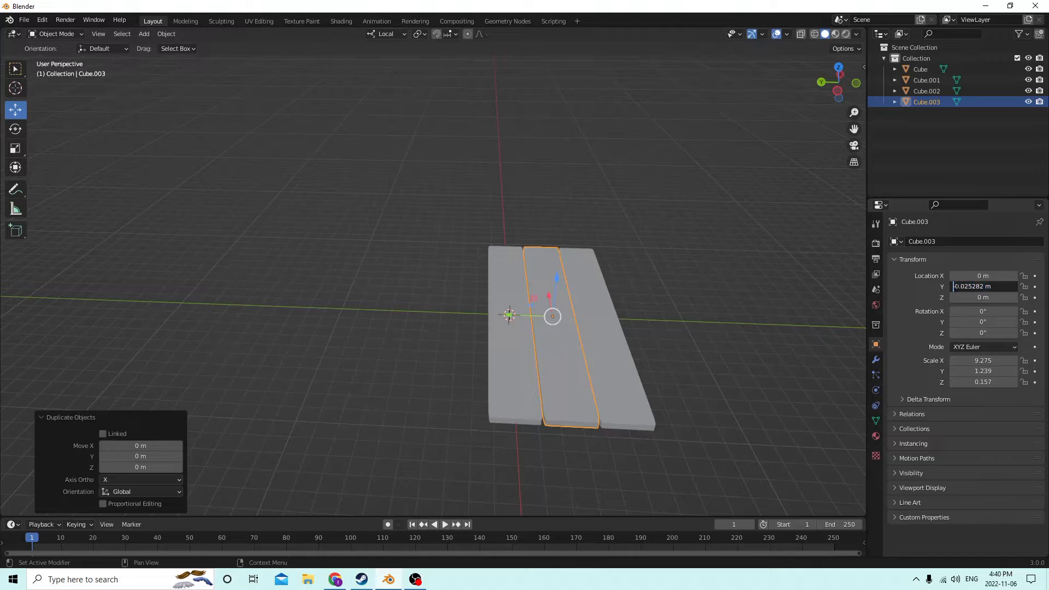
key(Return)
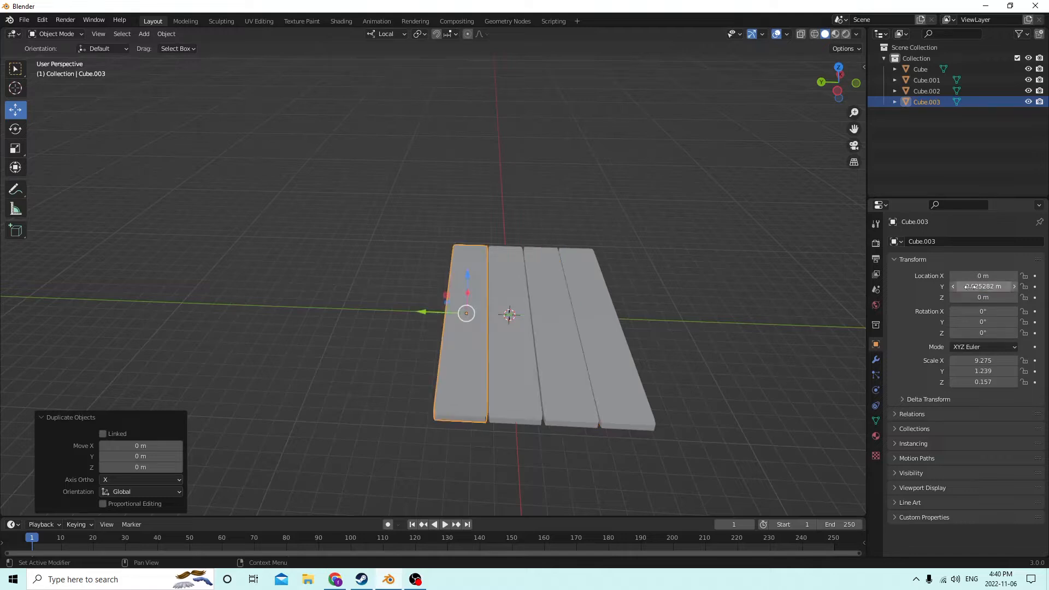
Duplicate the outermost plank at negative Y and set the copy's Y location to 0.050253 m
click(618, 327)
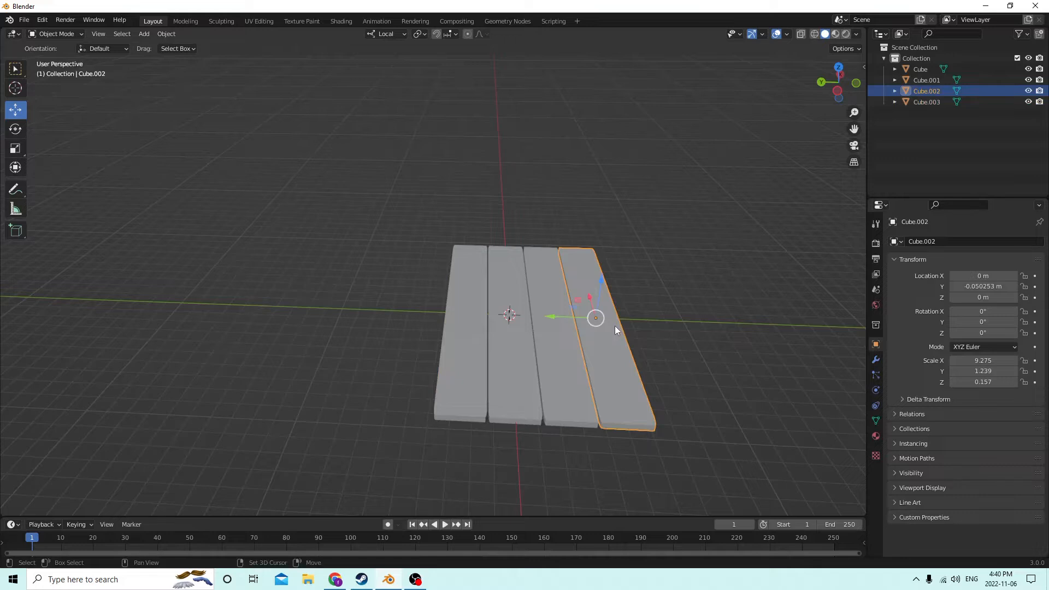
key(shift+d)
right_click(719, 307)
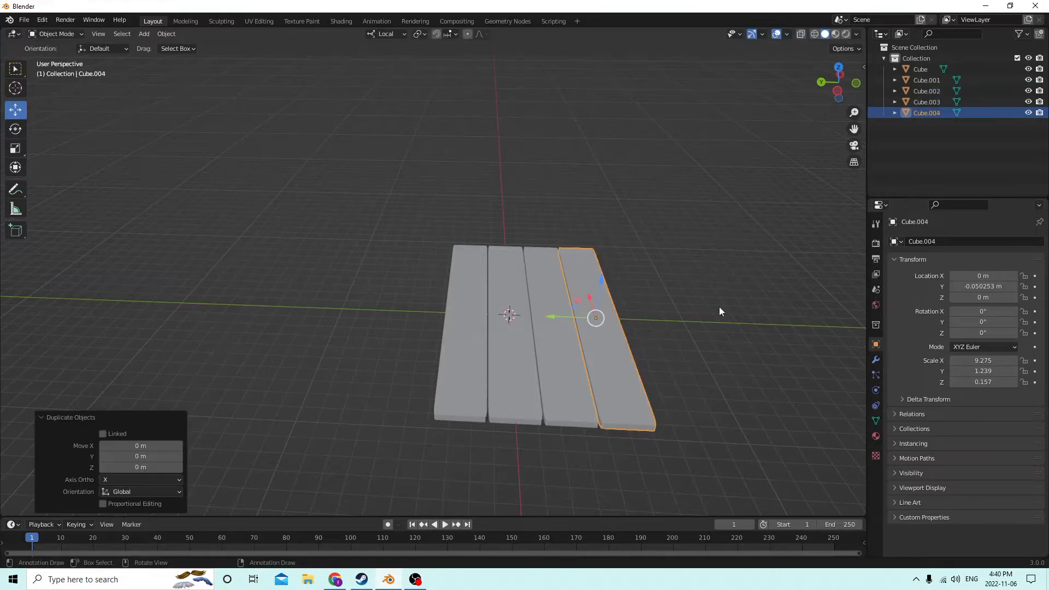
click(964, 285)
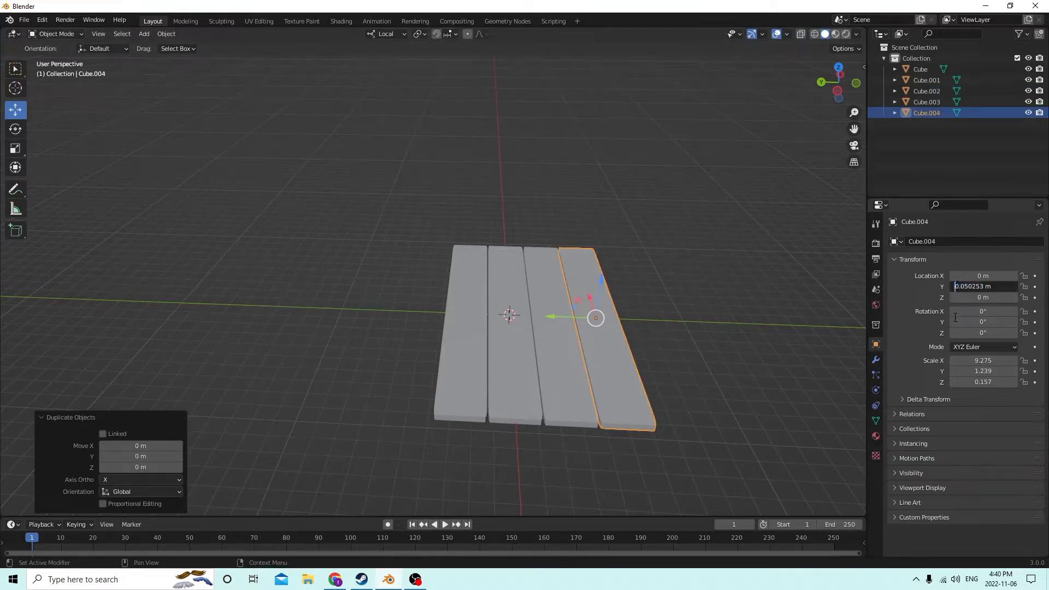
key(Return)
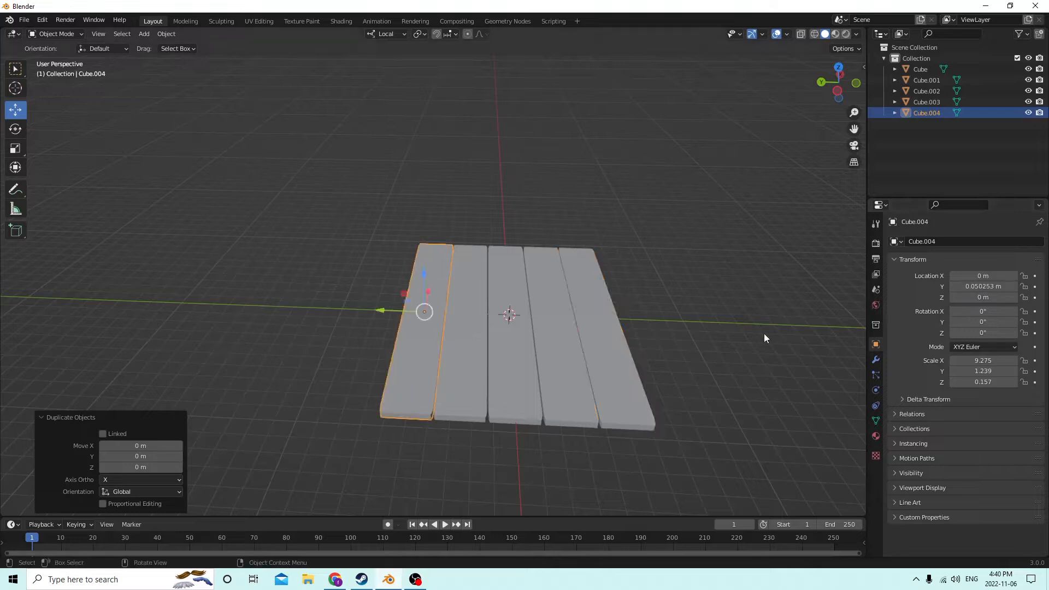
Select all five planks and stretch them along local X by a factor of about 1.178
click(585, 368)
click(628, 357)
middle_drag(613, 341, 596, 319)
middle_drag(480, 354, 373, 300)
click(338, 296)
shift+click(332, 323)
shift+click(345, 357)
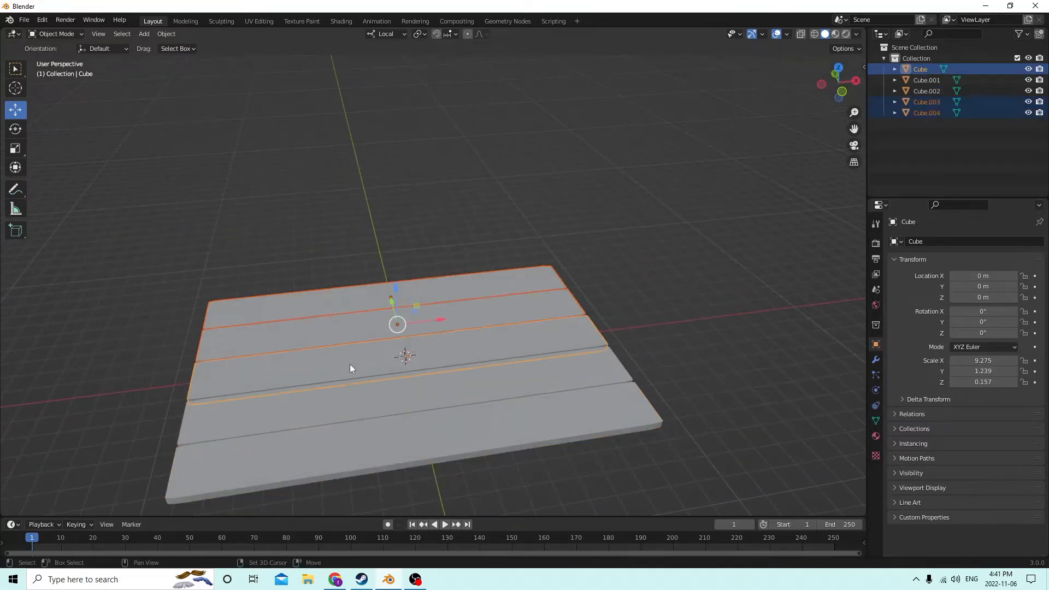
shift+click(368, 401)
shift+click(382, 442)
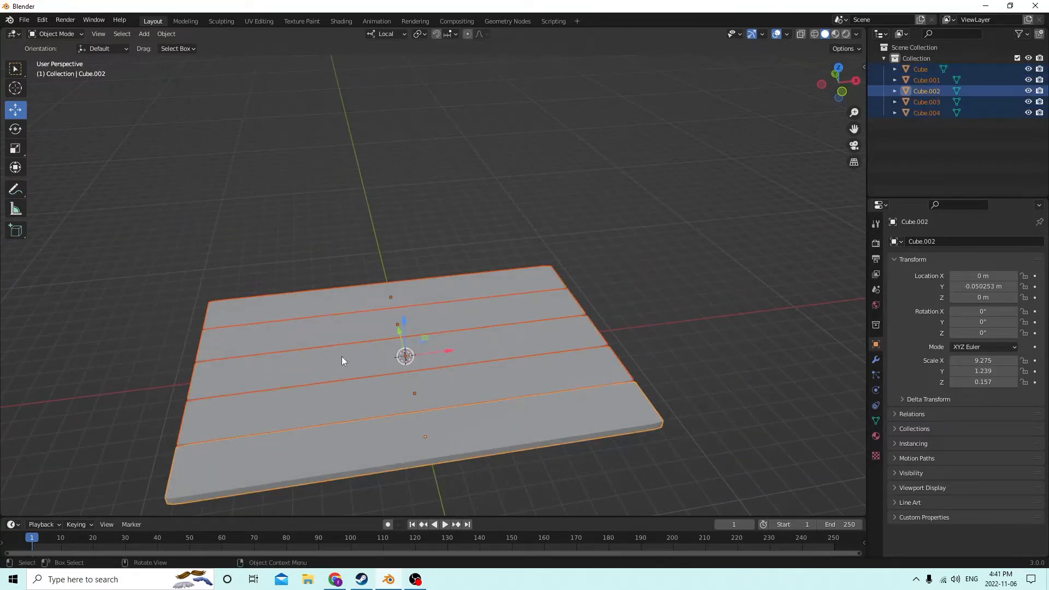
click(15, 149)
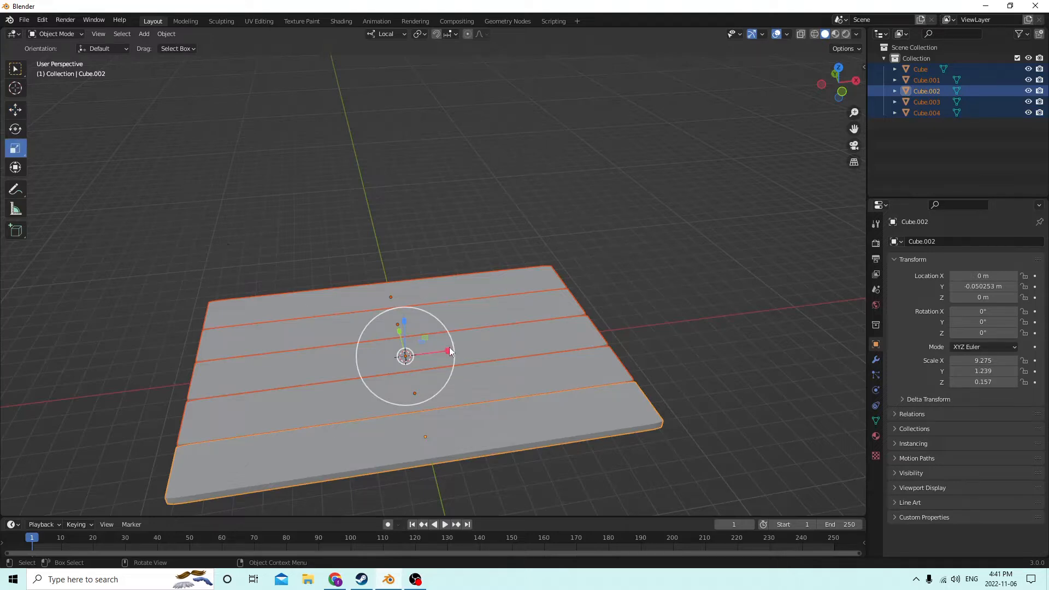
drag(449, 348, 458, 349)
middle_drag(458, 348, 760, 349)
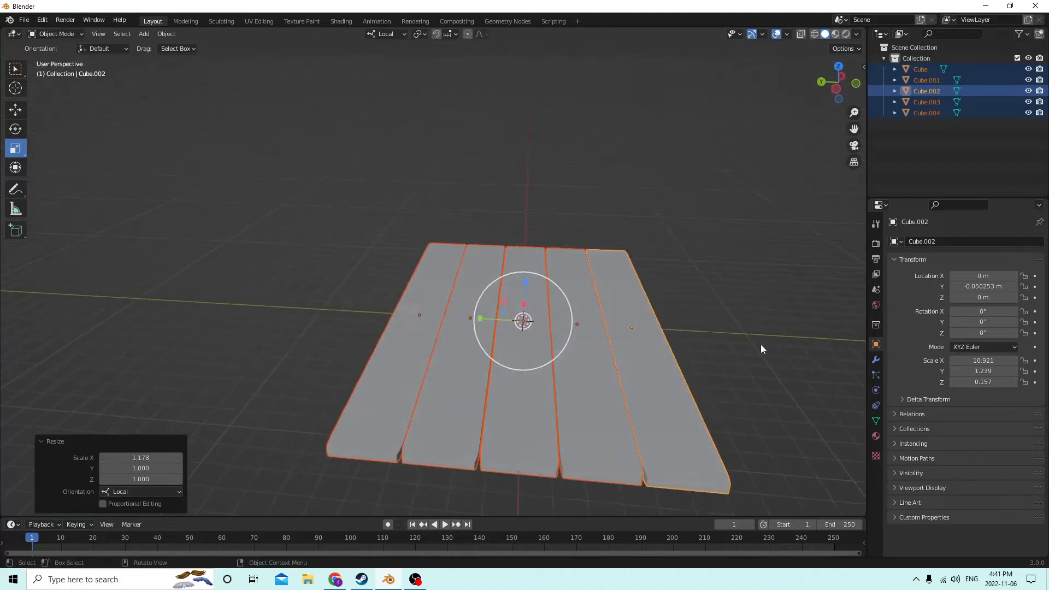
click(759, 346)
Duplicate the outermost plank at negative Y in place
middle_drag(750, 277, 529, 372)
click(431, 376)
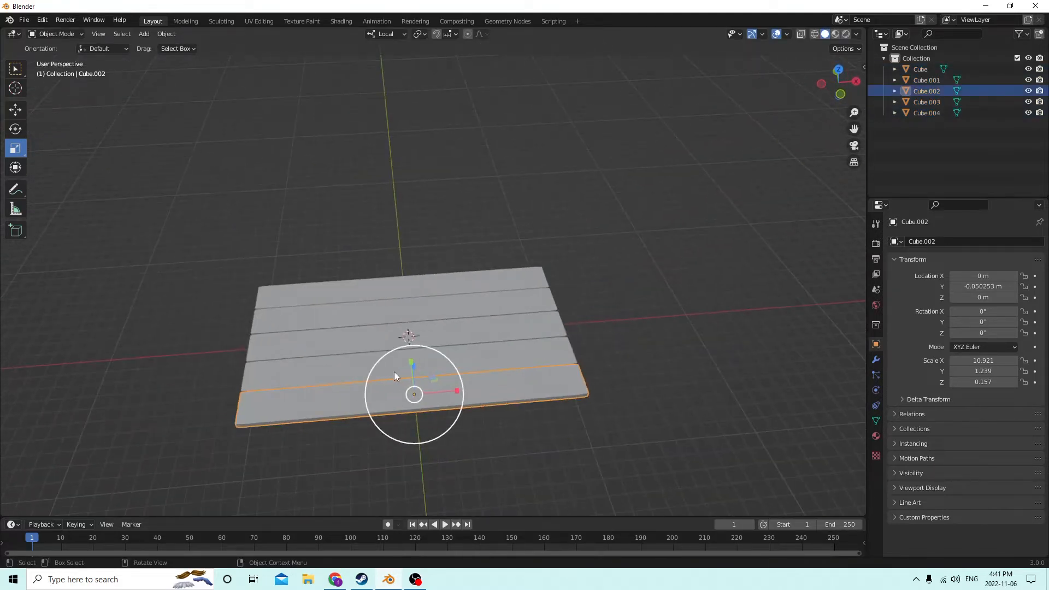
key(shift+d)
right_click(467, 317)
middle_drag(468, 317, 547, 306)
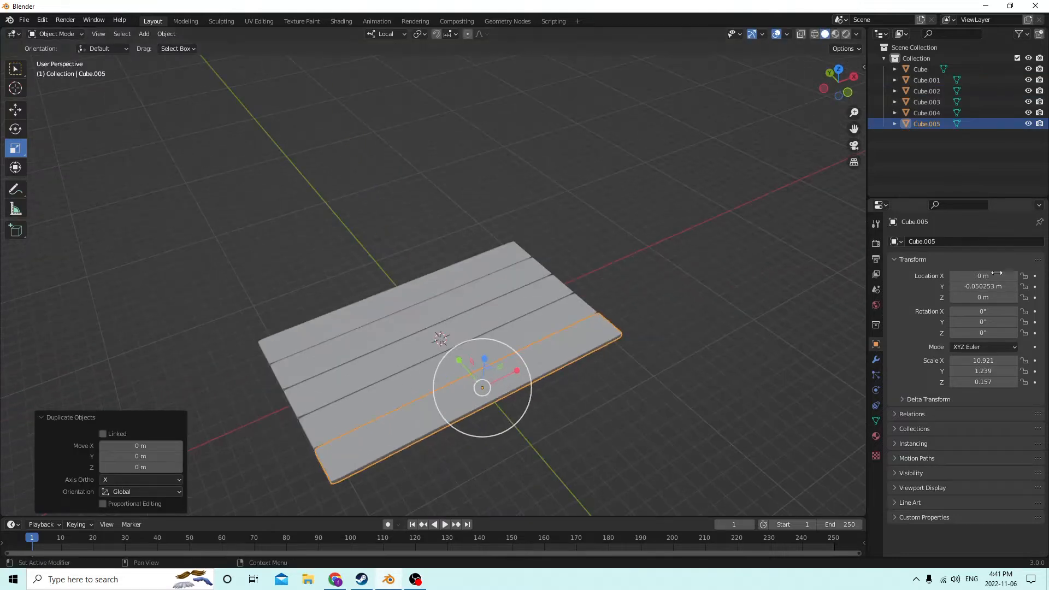
Try rotating the duplicated plank 90° about X and about Y, resetting each rotation to 0°
click(978, 313)
text(9)
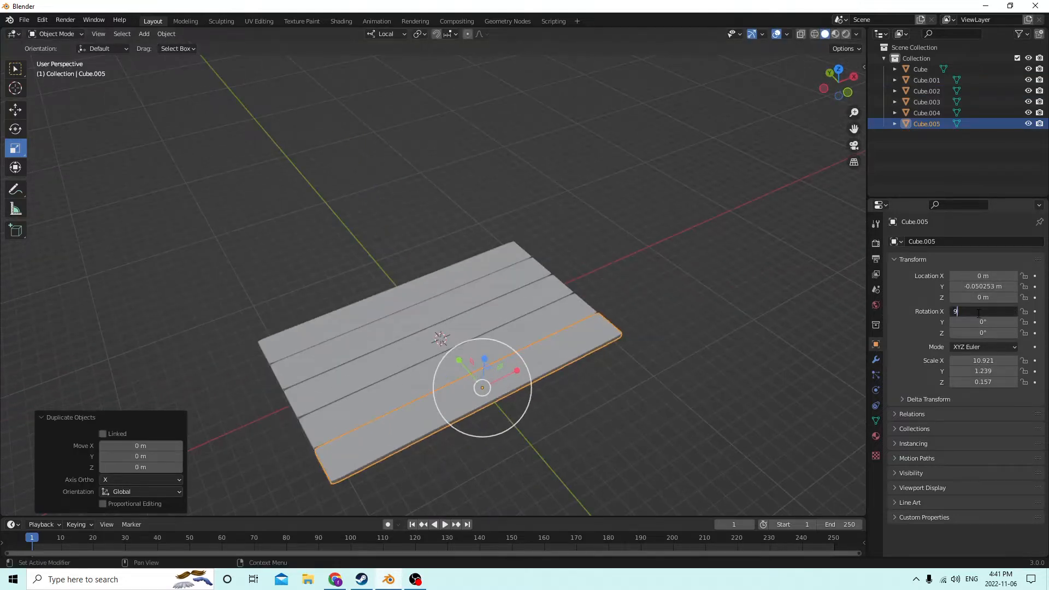
text(0)
key(Return)
click(978, 312)
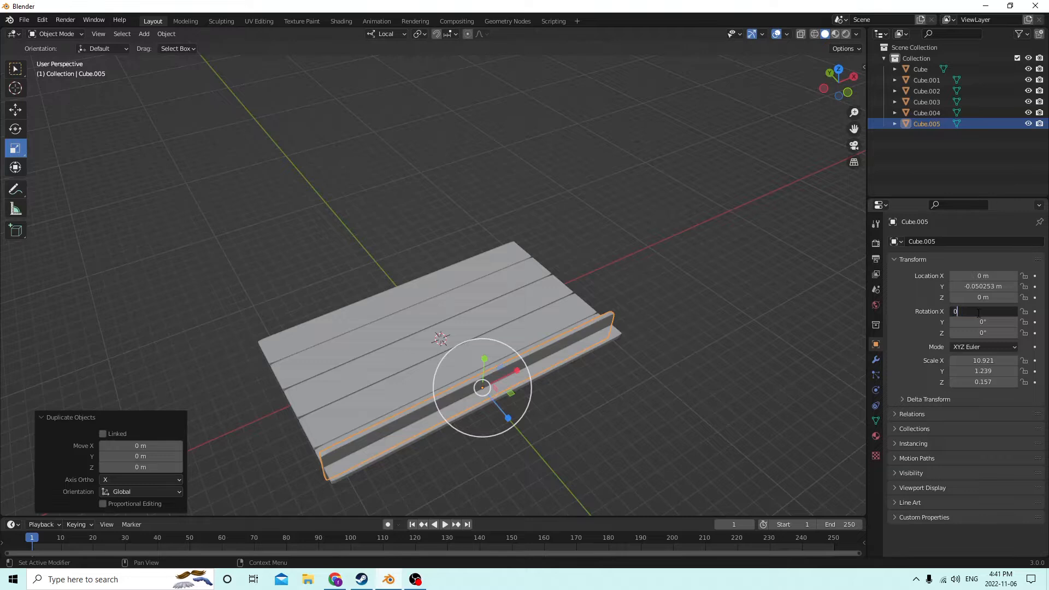
text(0)
key(Return)
click(964, 318)
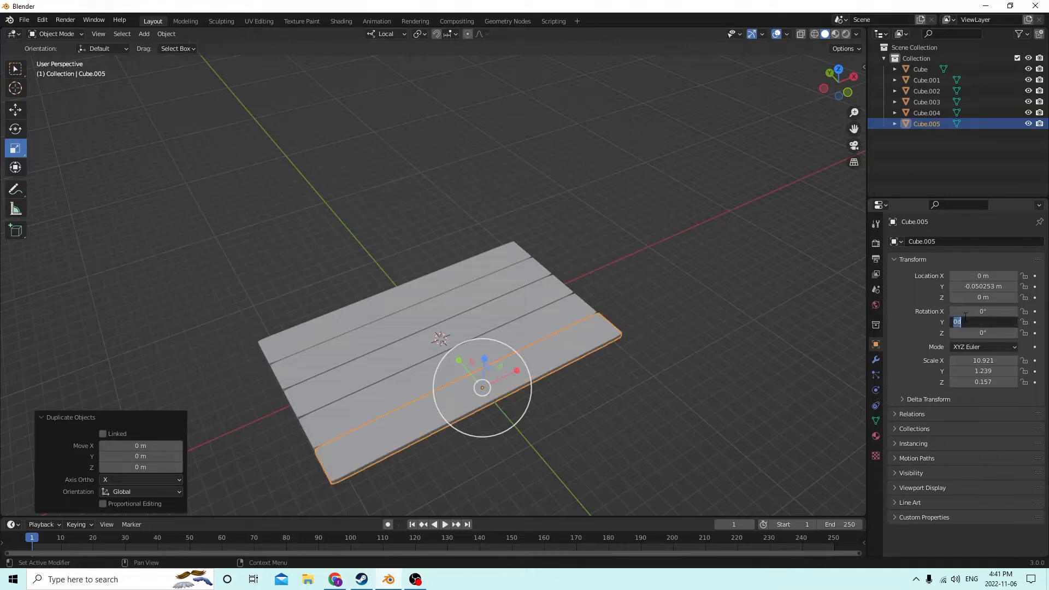
text(90)
key(Return)
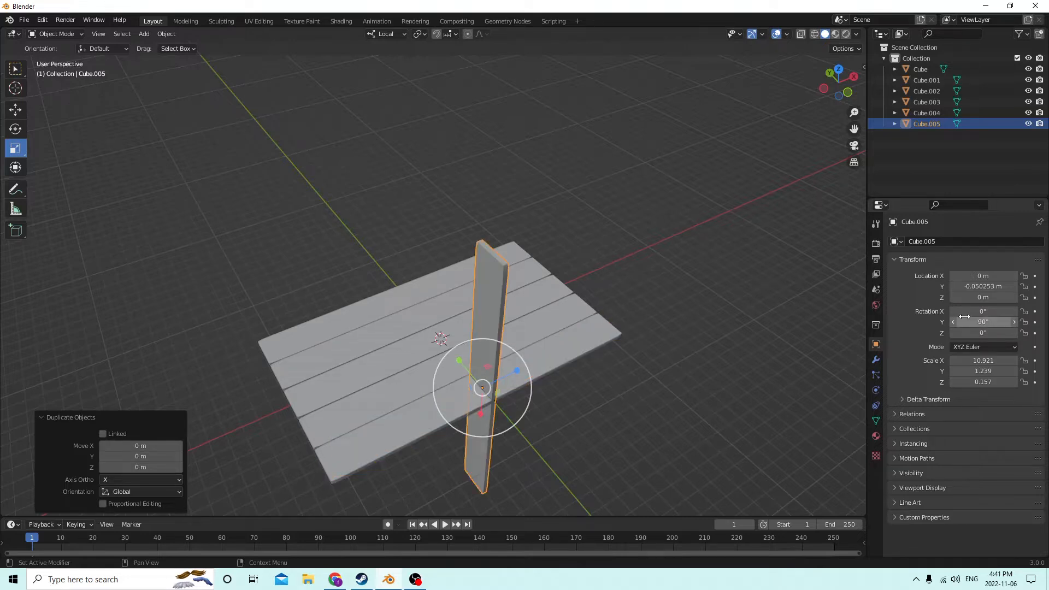
click(973, 321)
text(0)
key(Return)
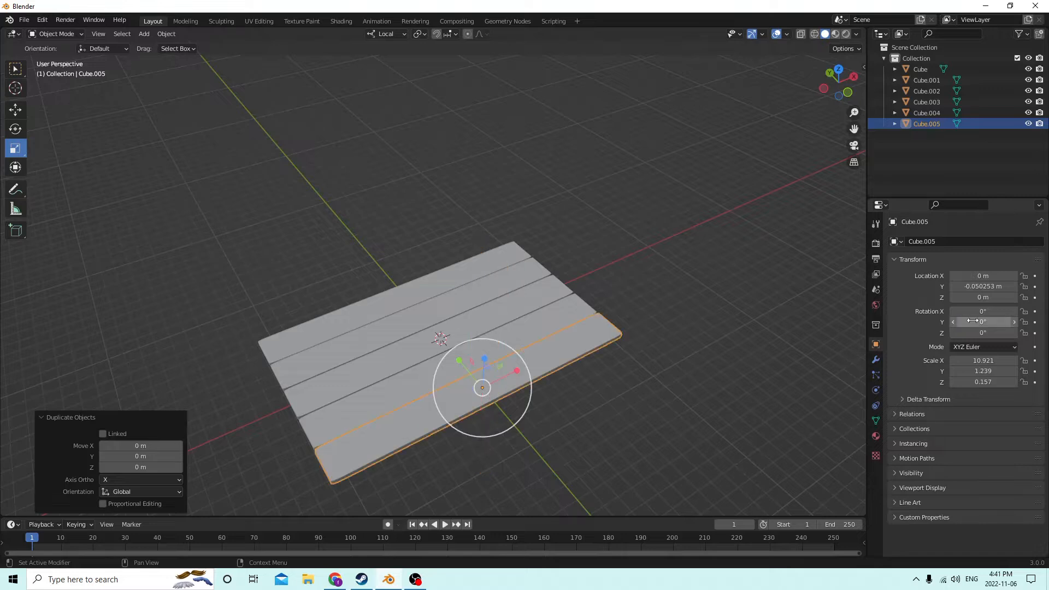
Set the duplicated plank's Z rotation to 90° and shorten it to an X scale of about 5.023
click(981, 331)
text(90)
key(Return)
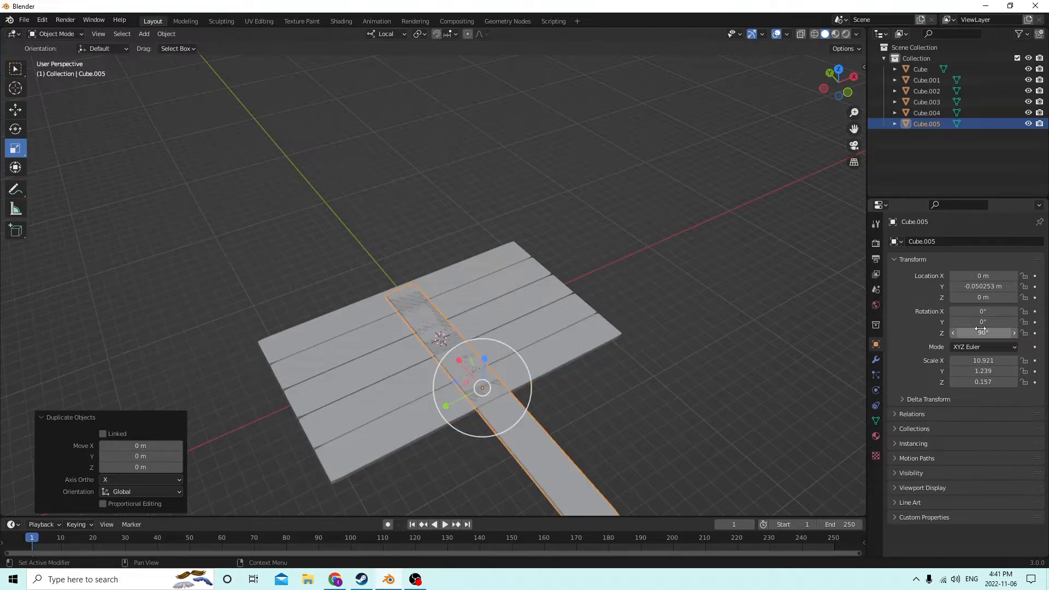
middle_drag(487, 257, 604, 221)
drag(585, 323, 475, 301)
Move the crosswise plank underneath one end of the tabletop, to about X -0.0766, Y -0.0011, Z -0.0030 m
click(15, 110)
mouse_move(476, 302)
middle_down()
mouse_move(513, 257)
mouse_move(490, 293)
middle_up()
drag(551, 267, 554, 271)
middle_drag(553, 271, 382, 278)
drag(382, 277, 378, 264)
middle_drag(378, 265, 358, 376)
drag(340, 366, 195, 339)
middle_drag(194, 339, 280, 314)
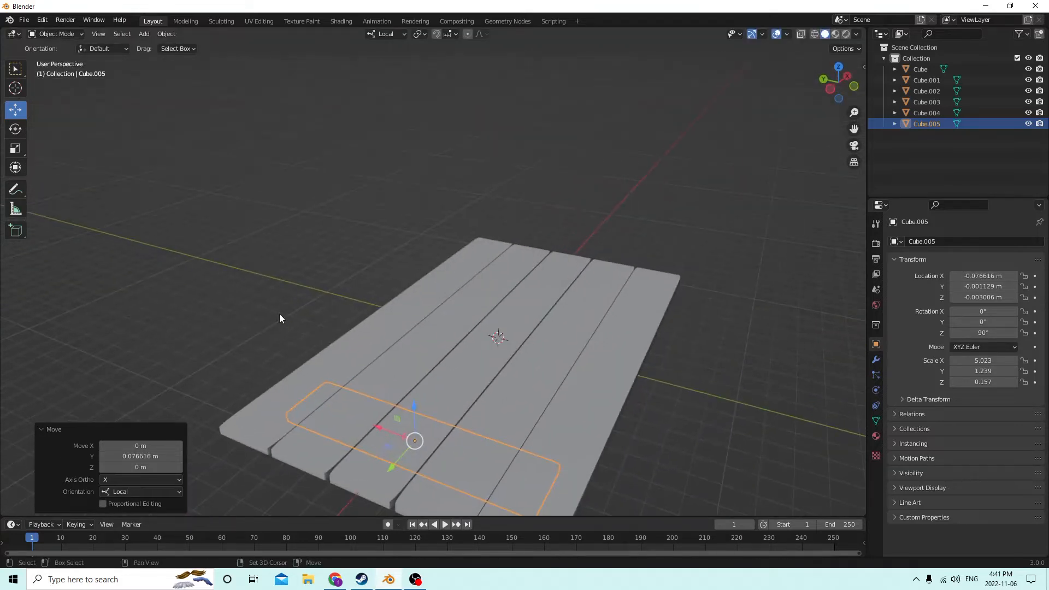
Duplicate the crosspiece and set the copy's X location to 0.076616 m, mirroring it to the opposite end
key(shift+d)
right_click(317, 298)
middle_drag(348, 288, 305, 290)
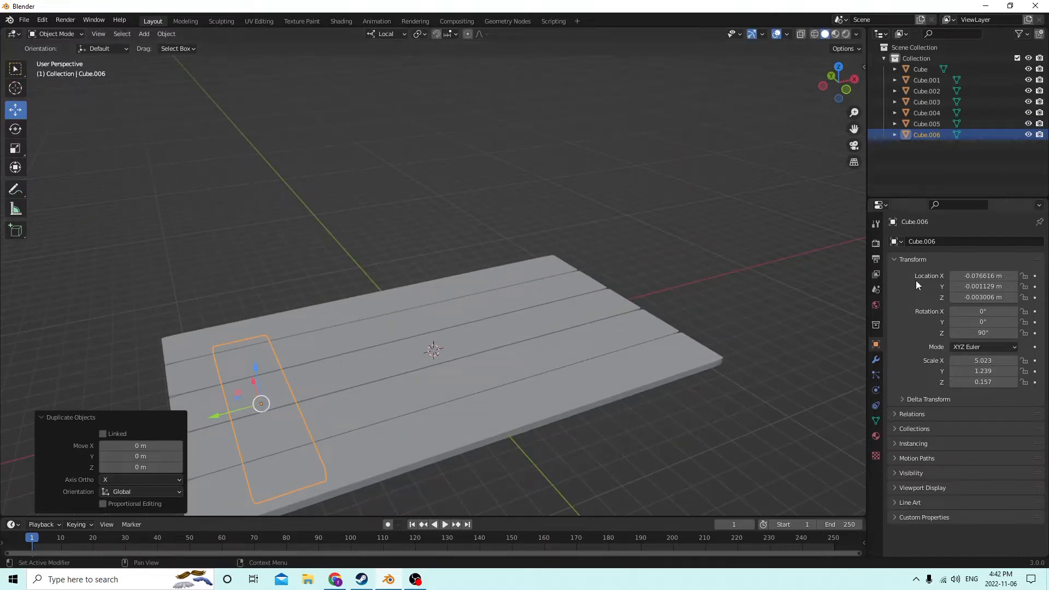
click(963, 276)
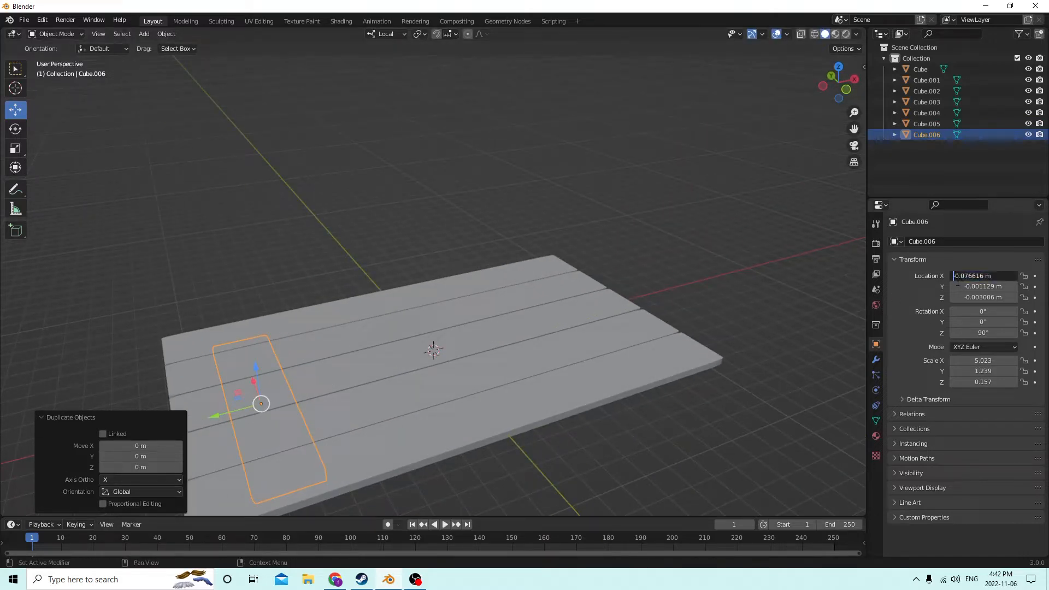
key(Return)
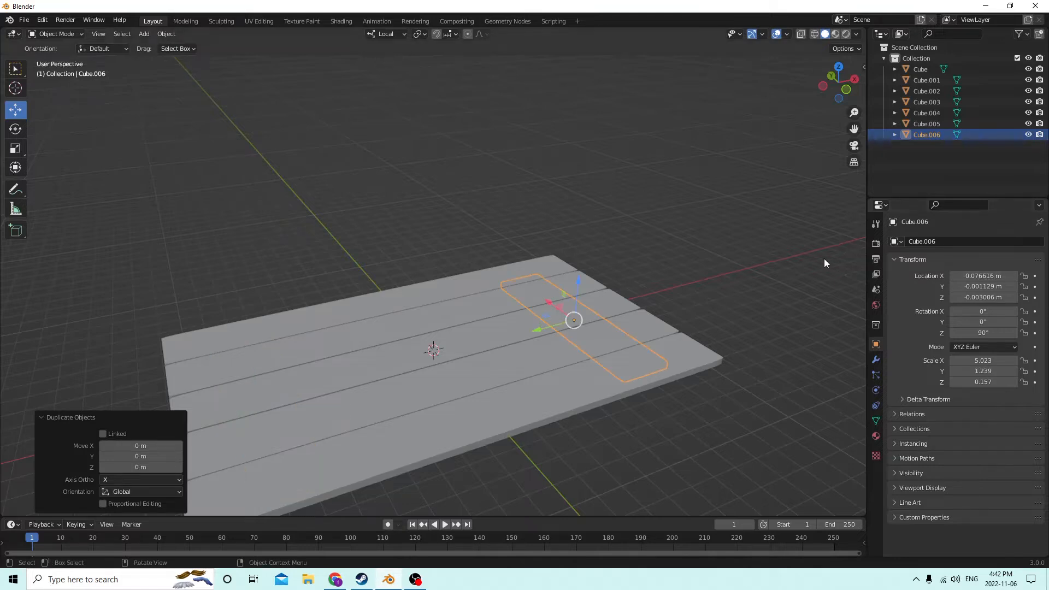
Join both crosspieces and all five planks into one object with the middle plank active, and deselect it
middle_drag(822, 262, 789, 213)
click(558, 316)
middle_drag(558, 315, 687, 312)
click(522, 317)
middle_drag(522, 316, 548, 343)
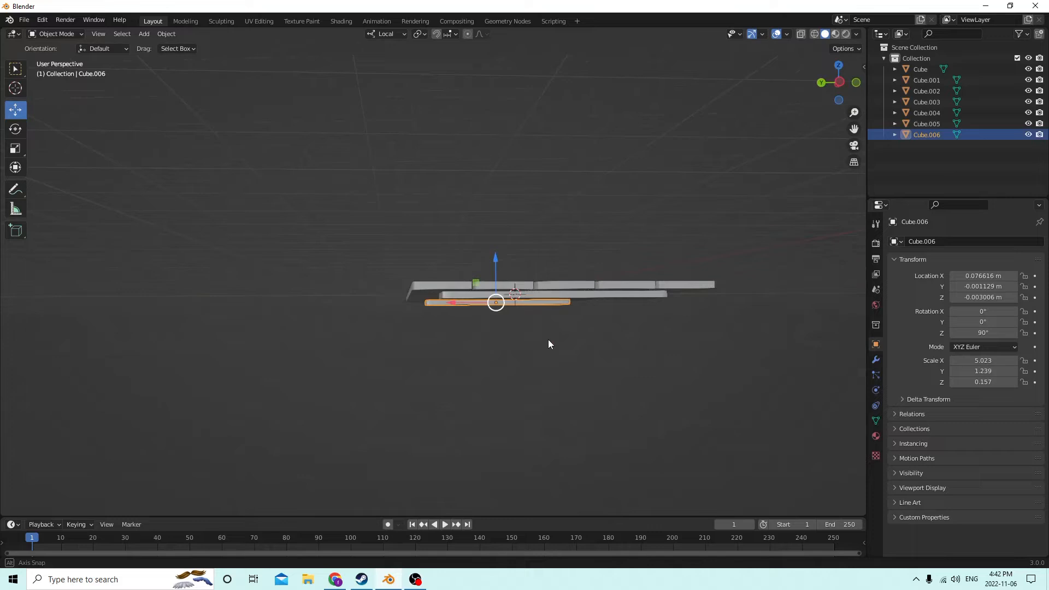
shift+click(518, 299)
middle_drag(517, 300, 550, 342)
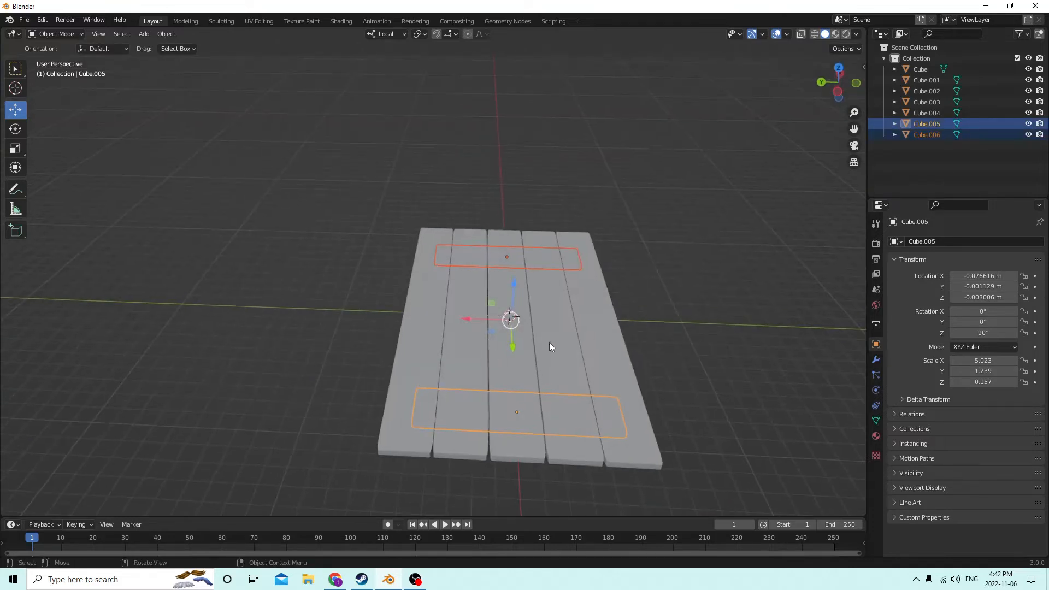
shift+click(613, 345)
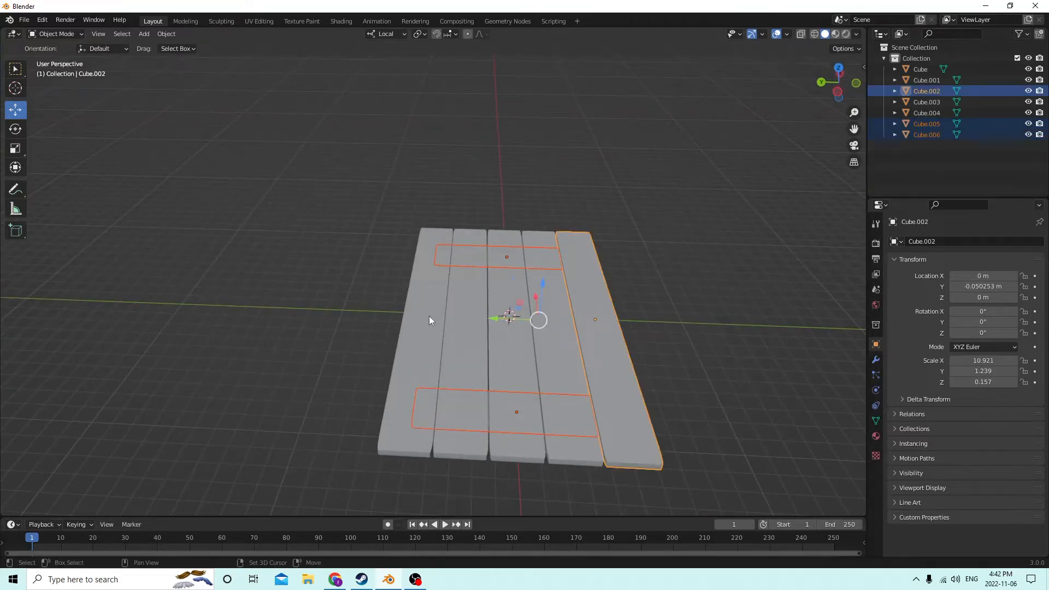
shift+click(428, 315)
shift+click(551, 317)
shift+click(464, 319)
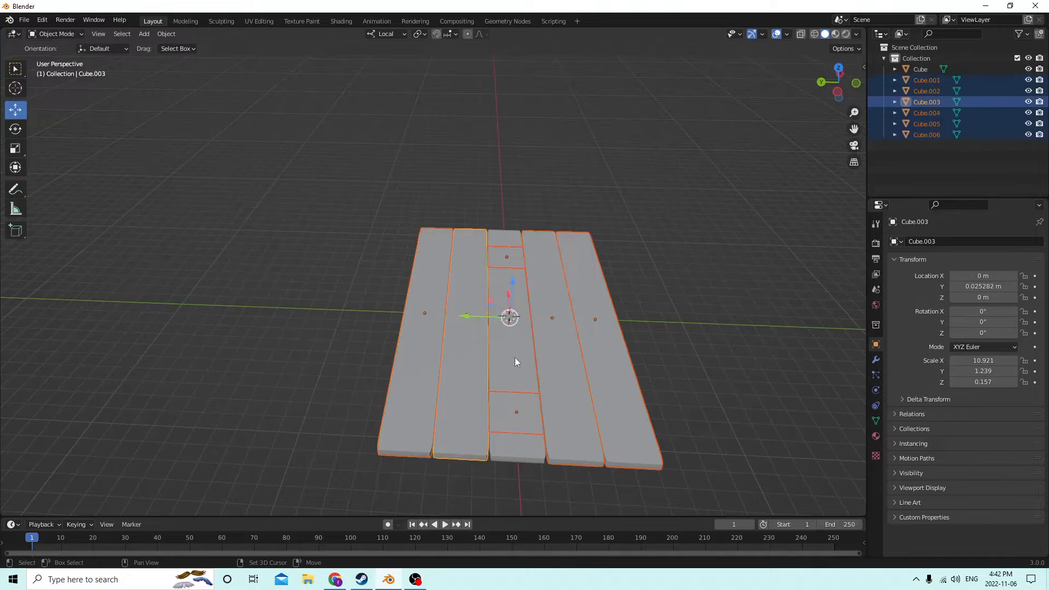
shift+click(516, 350)
key(ctrl+j)
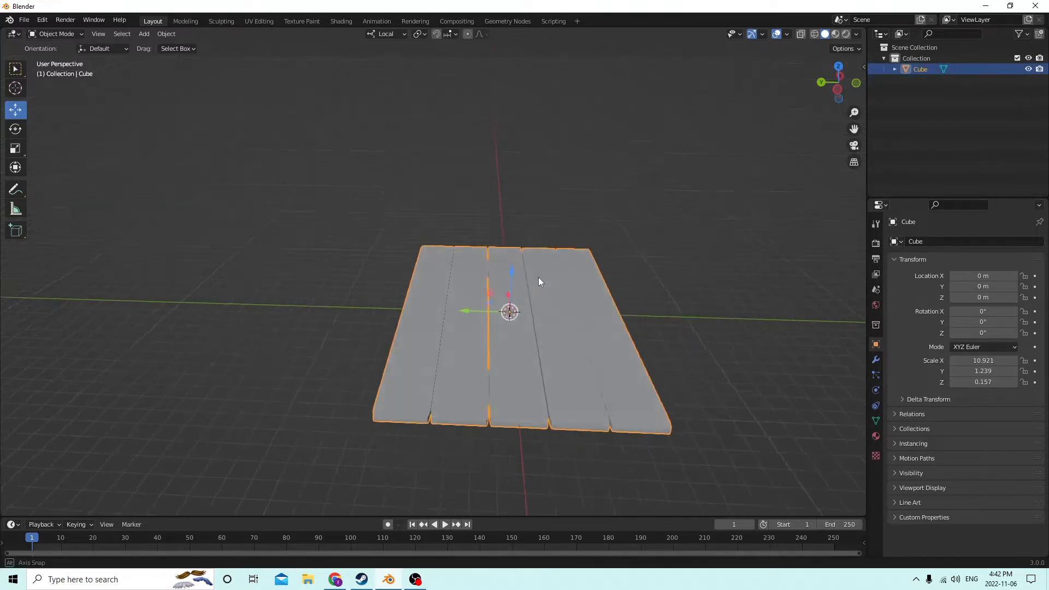
middle_drag(539, 281, 551, 397)
click(750, 313)
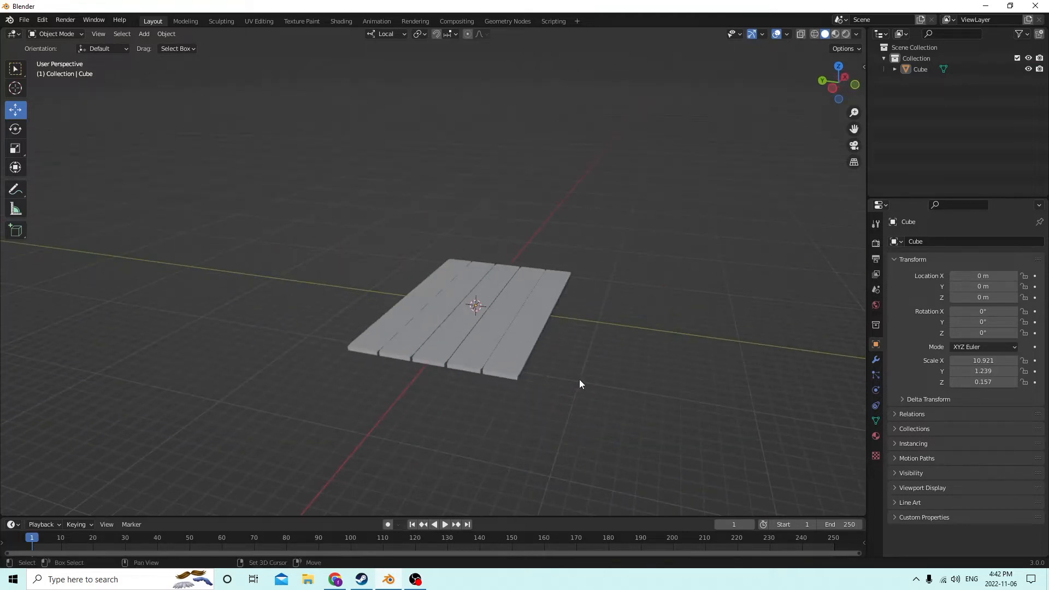
Add a 0.02 m mesh cube at the origin
key(shift+a)
mouse_move(561, 345)
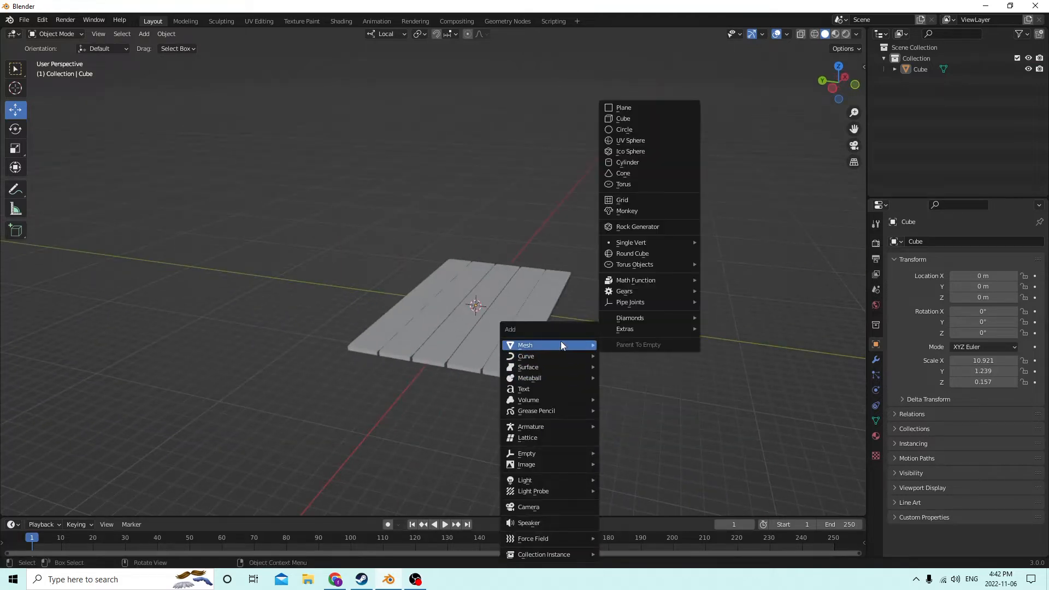
click(607, 120)
middle_drag(608, 120, 653, 198)
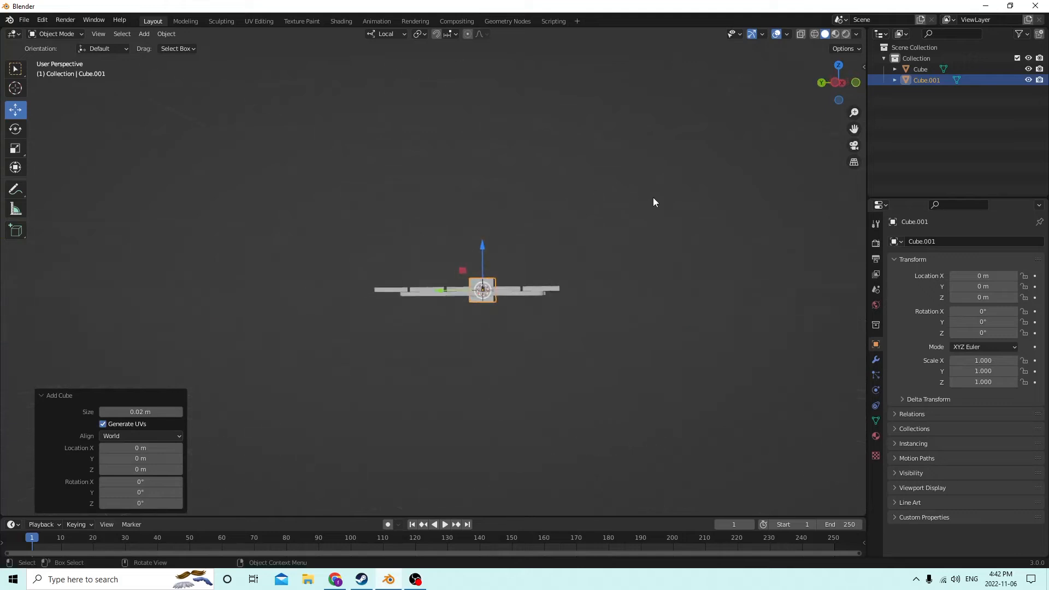
Move the cube below a corner of the tabletop, to about X -0.0882, Y -0.0508, Z -0.0558 m
drag(479, 246, 514, 382)
middle_drag(513, 379, 503, 415)
drag(451, 413, 493, 425)
middle_drag(465, 408, 425, 447)
drag(445, 434, 336, 433)
middle_drag(373, 432, 434, 427)
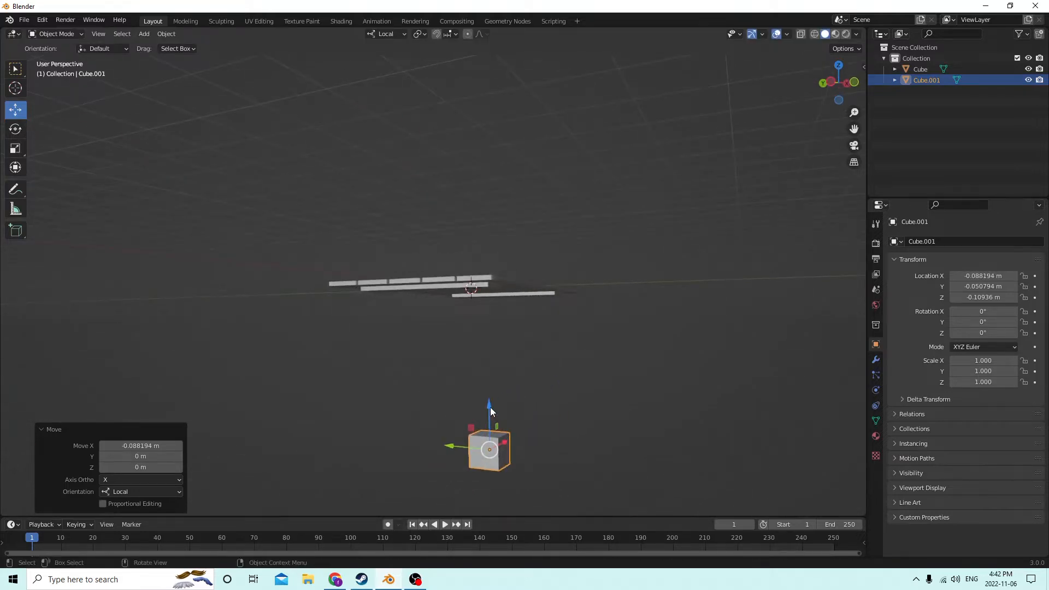
drag(490, 411, 487, 330)
middle_drag(488, 330, 467, 241)
Bevel the cube's vertical edges about 0.00325 m wide with 6 segments
key(Tab)
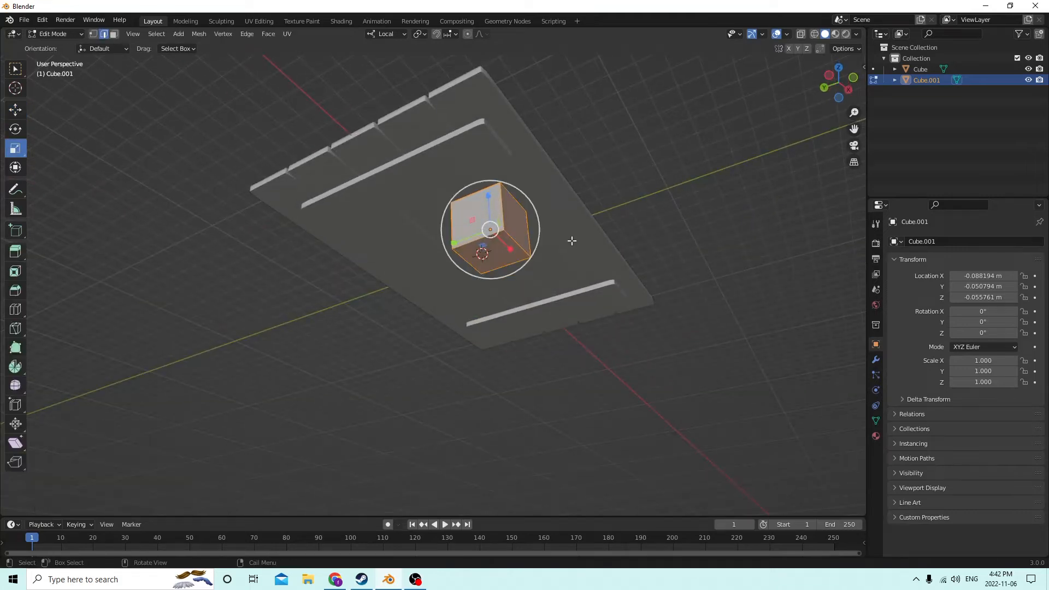
middle_drag(572, 241, 720, 431)
click(436, 273)
shift+click(666, 395)
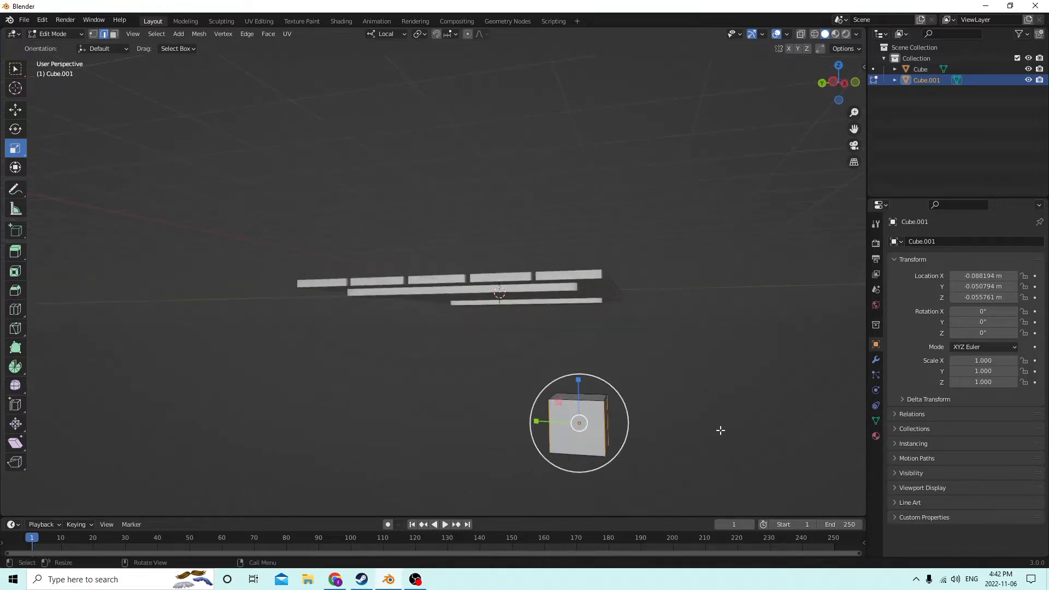
key(ctrl+b)
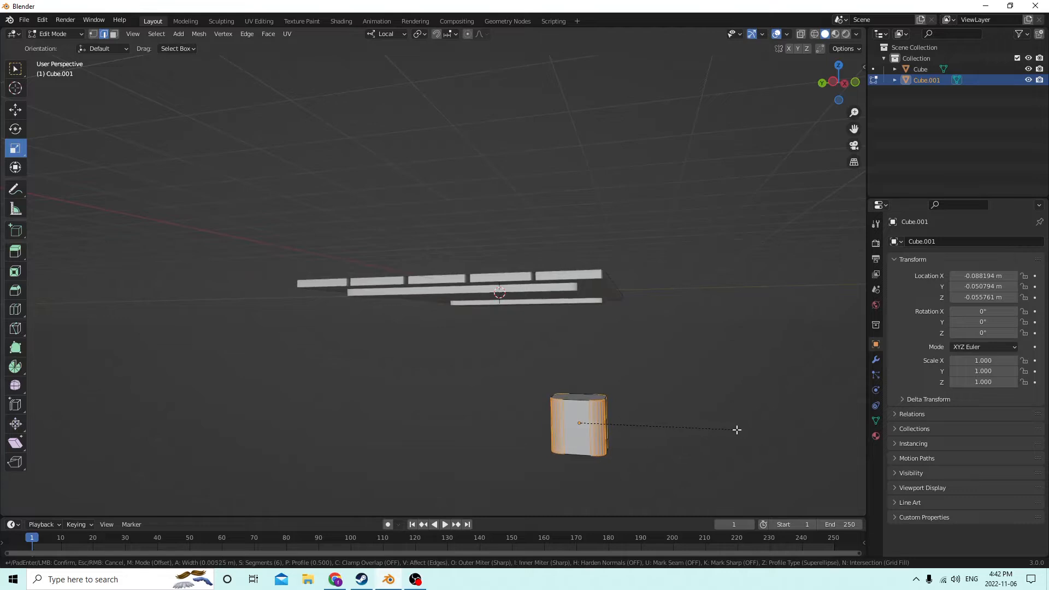
click(737, 429)
middle_drag(729, 424, 690, 359)
key(Tab)
Shrink the rounded block uniformly to a scale of about 0.569 and stretch it into a leg with a Z scale of about 4.341
key(s)
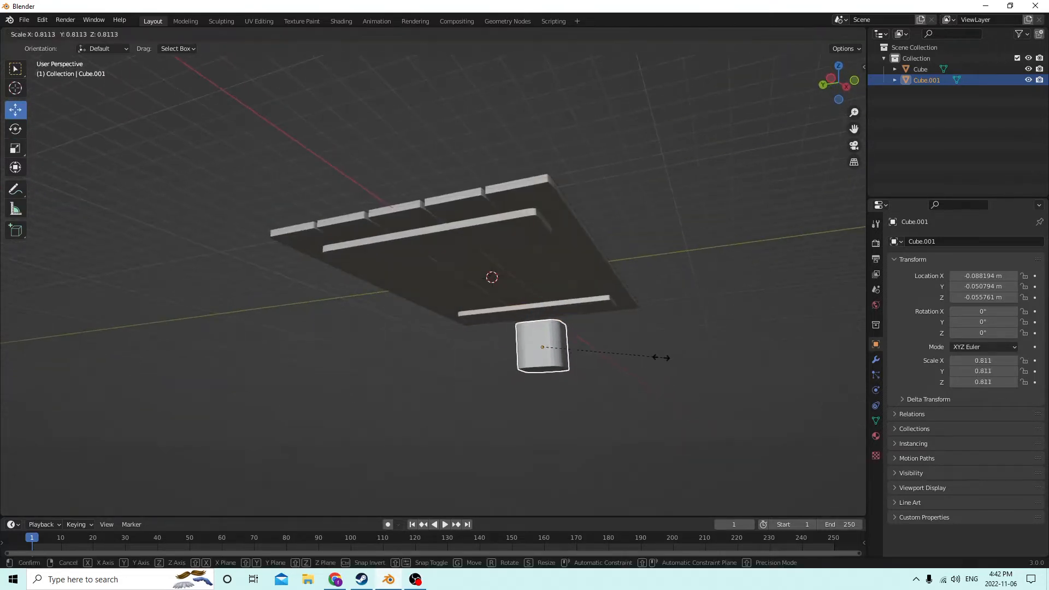
click(627, 357)
click(14, 148)
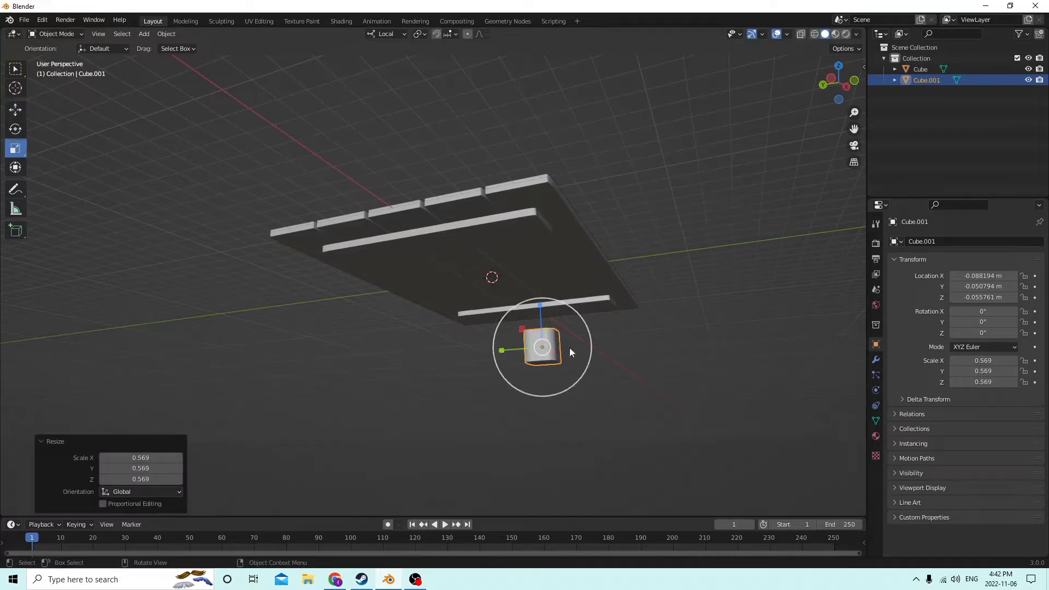
drag(533, 306, 534, 255)
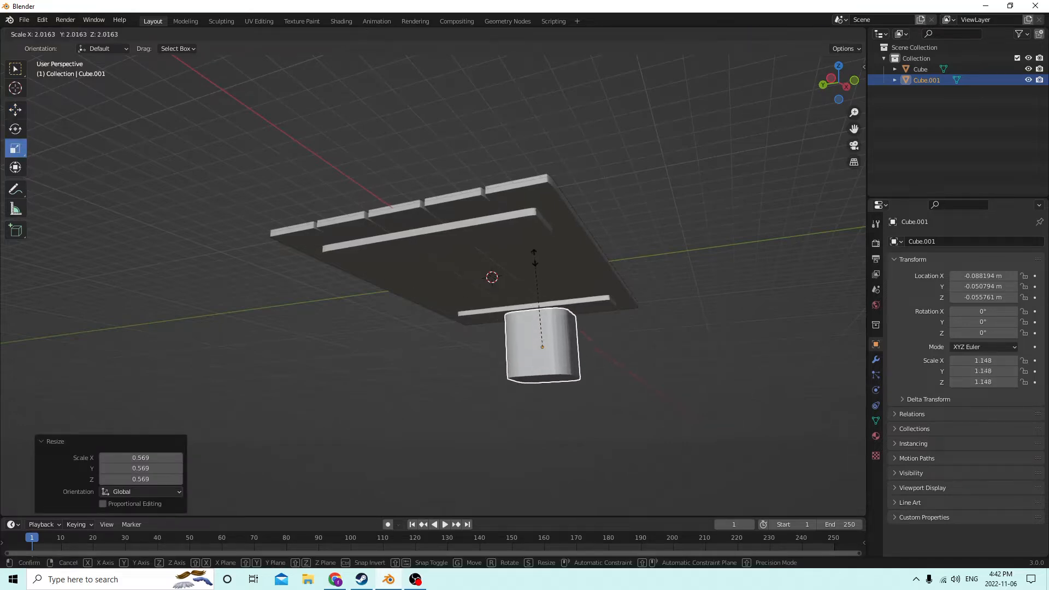
right_click(534, 254)
drag(539, 301, 536, 151)
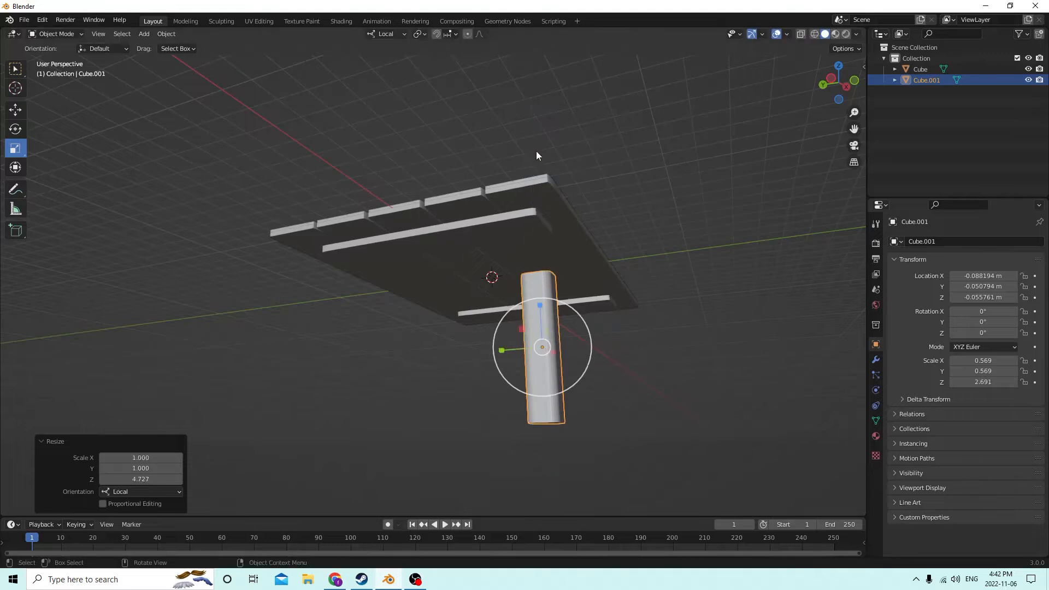
drag(537, 303, 531, 277)
middle_drag(531, 276, 468, 331)
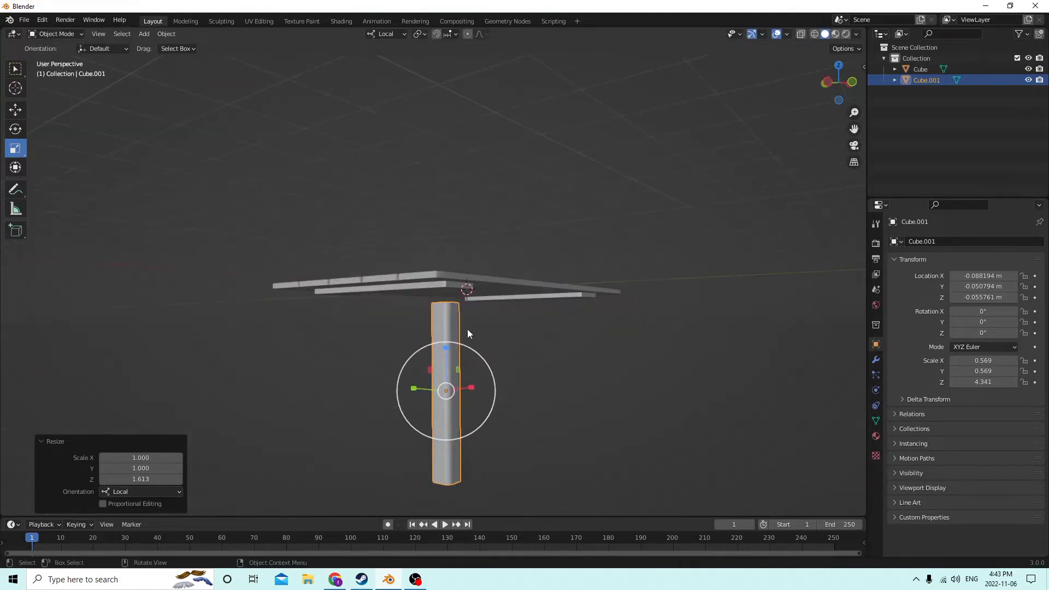
Raise the leg to a Z location of about -0.0443 m so it meets the tabletop
click(15, 112)
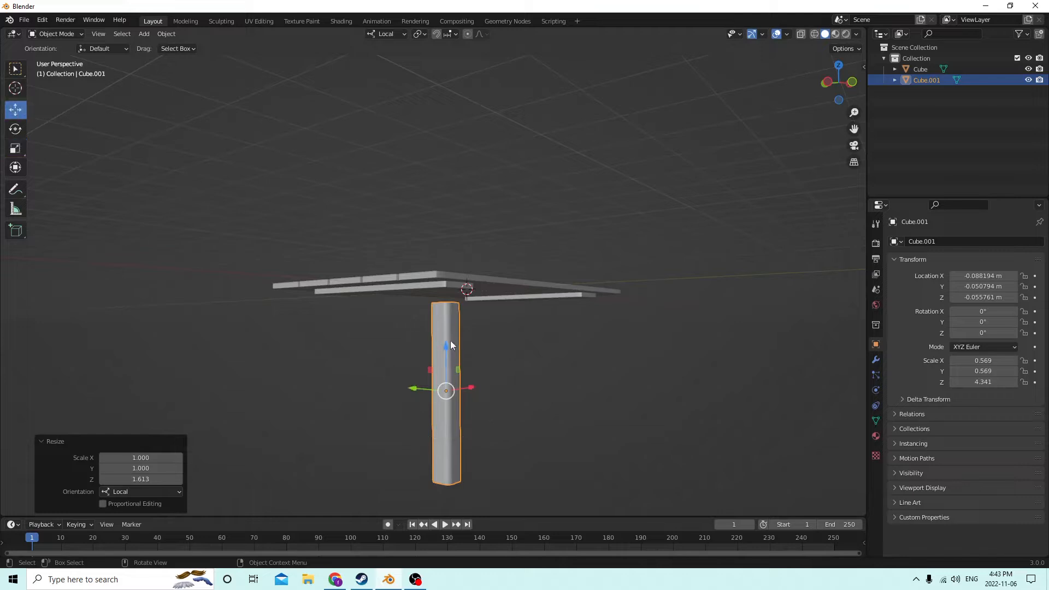
drag(447, 348, 439, 324)
middle_drag(440, 323, 493, 357)
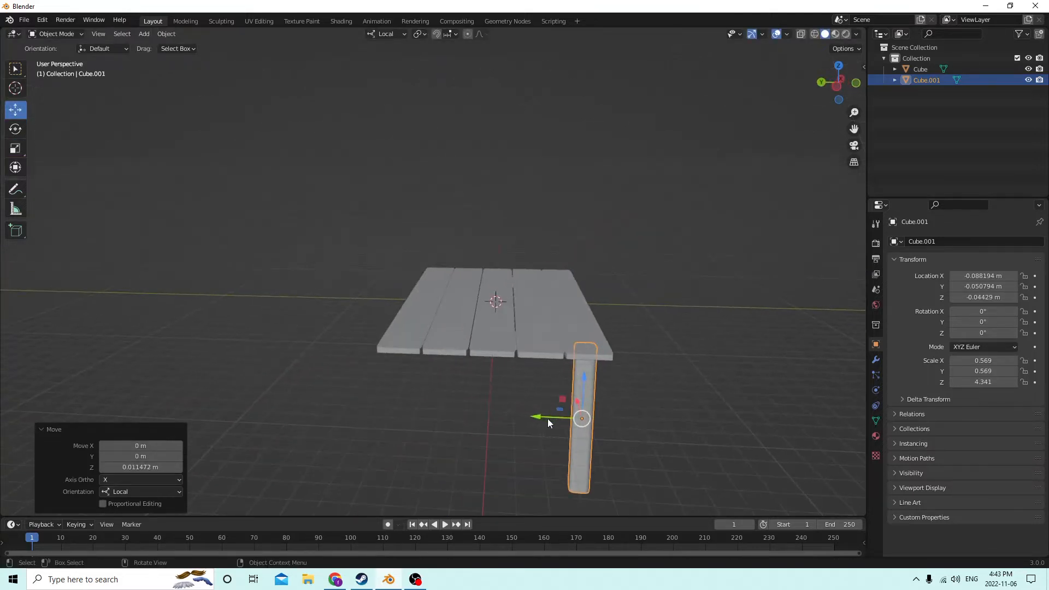
Move the leg closer to the tabletop corner, to X -0.09592 m and Y -0.051704 m
drag(547, 419, 545, 418)
middle_drag(545, 418, 252, 385)
drag(239, 405, 207, 405)
middle_drag(227, 382, 313, 417)
Duplicate the leg in place and set the copy's Y location to 0.051704 m to mirror it across the table's width
key(shift+d)
right_click(677, 424)
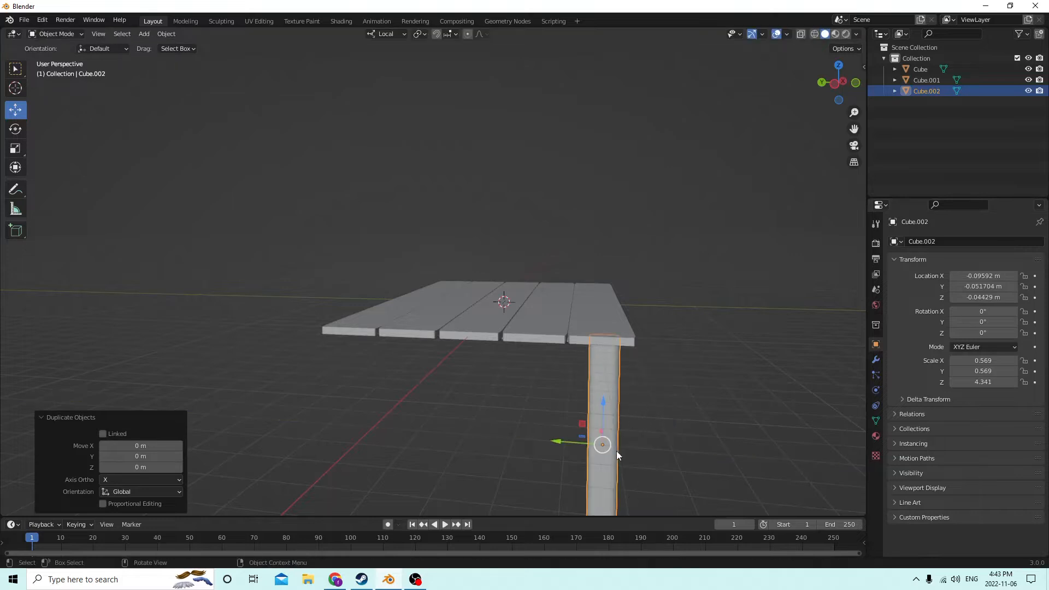
click(967, 286)
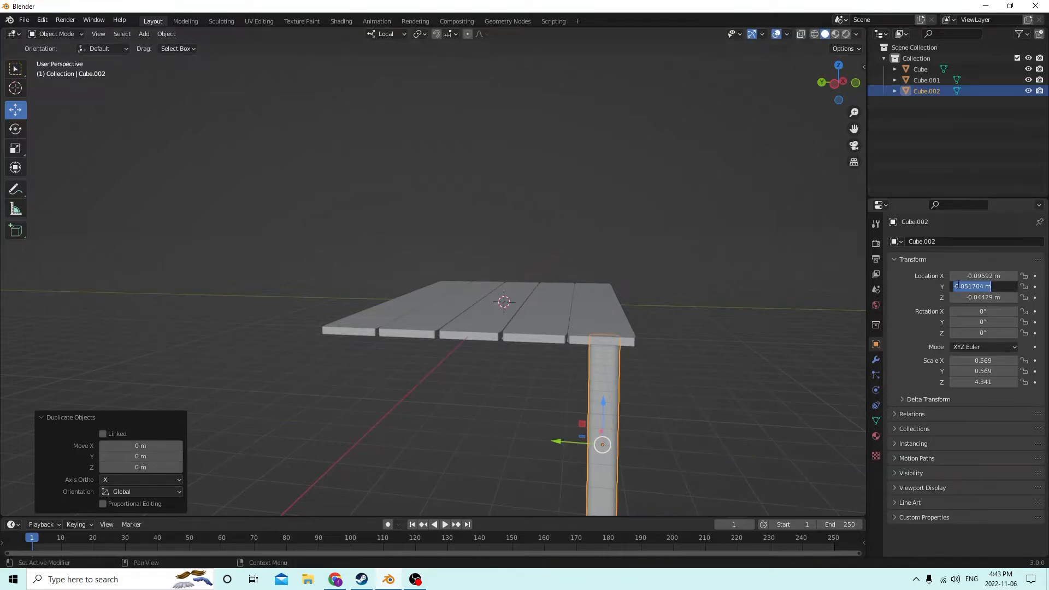
click(957, 285)
key(Return)
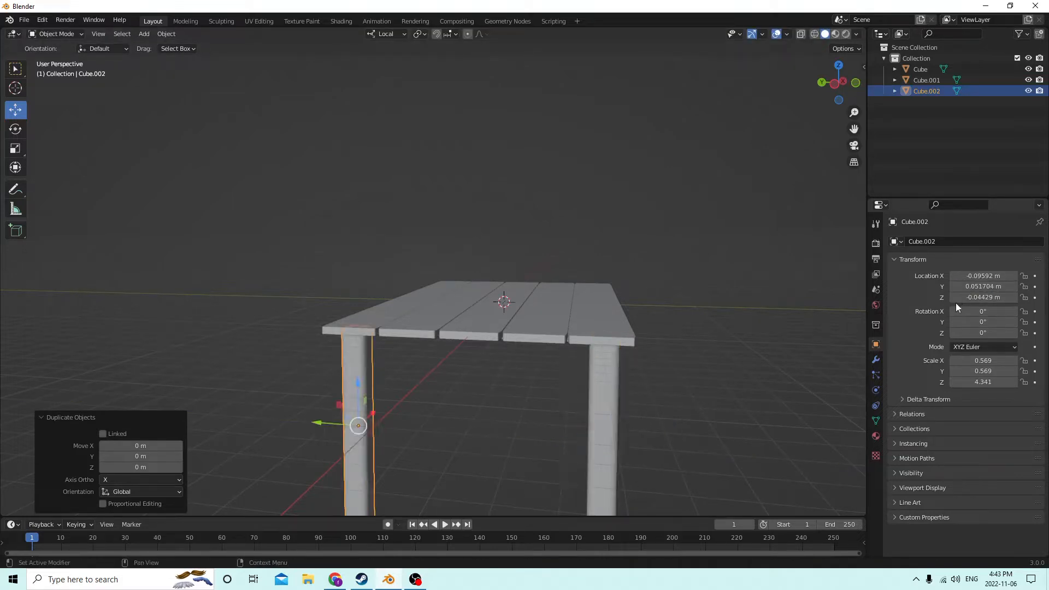
Duplicate the second leg and set the copy's X location to 0.09592 m, at the other end of the table
middle_drag(648, 288, 660, 378)
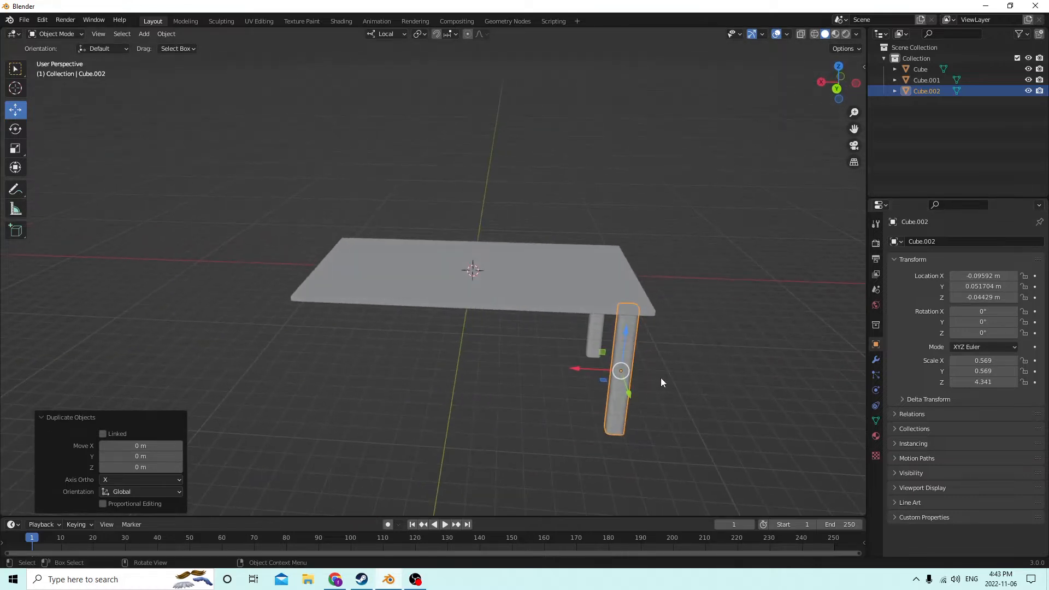
key(shift+d)
click(648, 381)
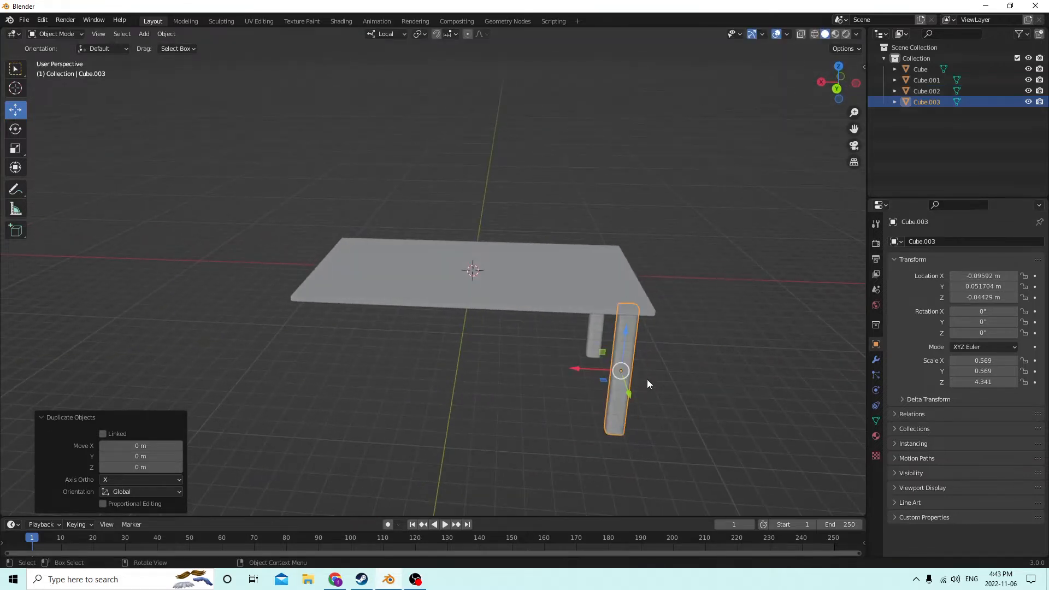
drag(571, 368, 527, 362)
right_click(526, 363)
click(963, 276)
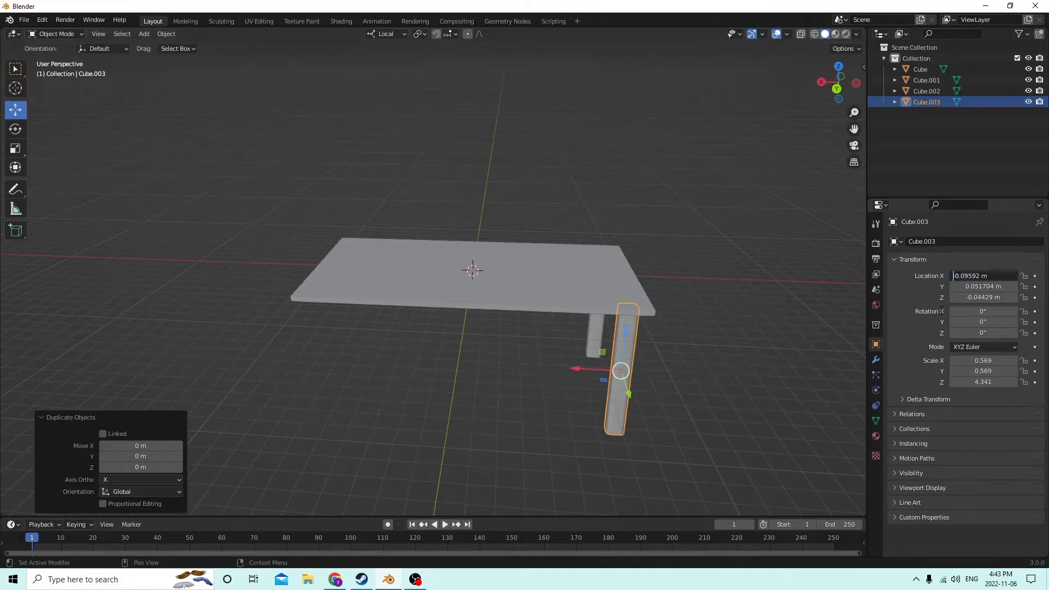
key(Return)
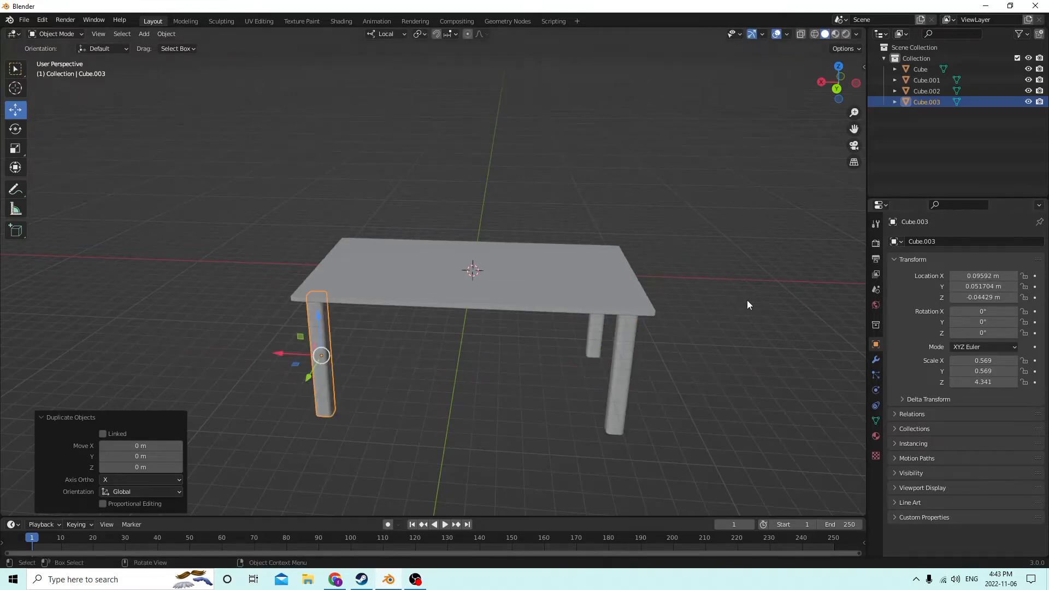
Duplicate the original leg and set the copy's X location to 0.09592 m to support the remaining corner
middle_drag(746, 300, 512, 296)
click(260, 441)
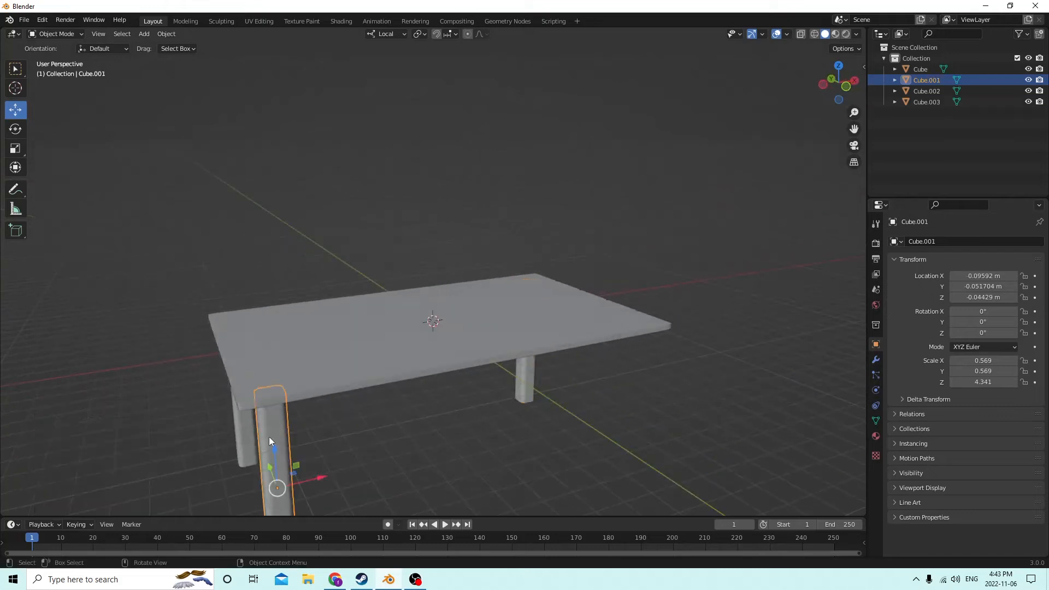
key(shift+d)
right_click(322, 418)
scroll(322, 420, down, 2)
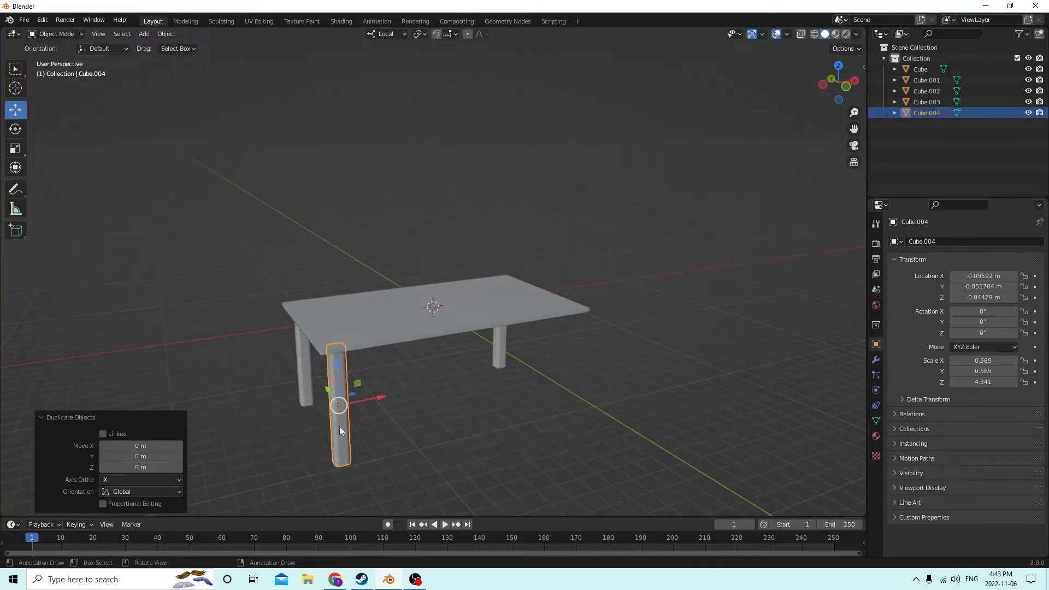
drag(384, 398, 410, 382)
right_click(410, 382)
click(982, 276)
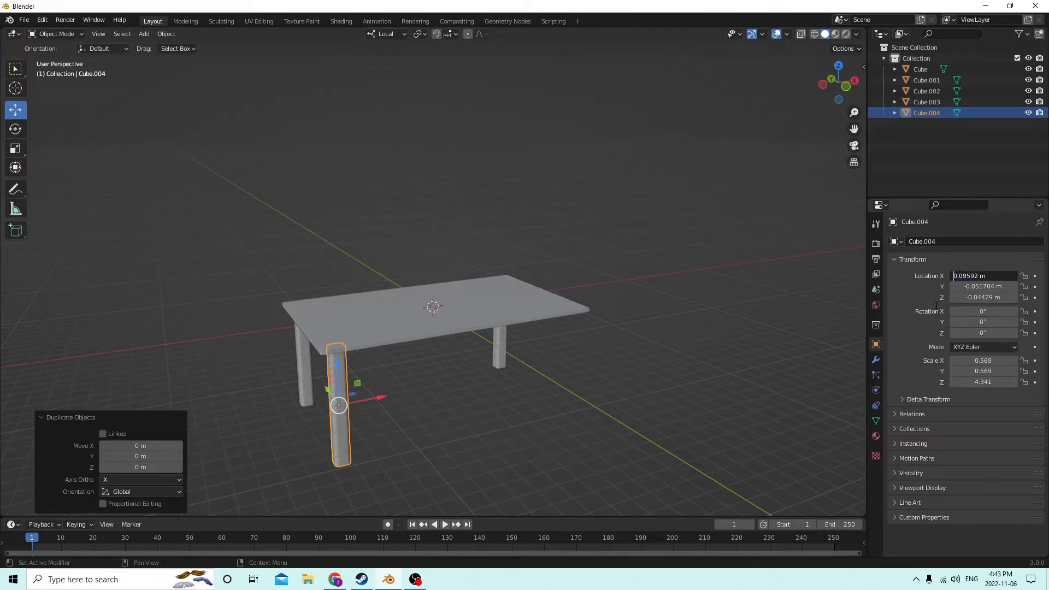
key(Return)
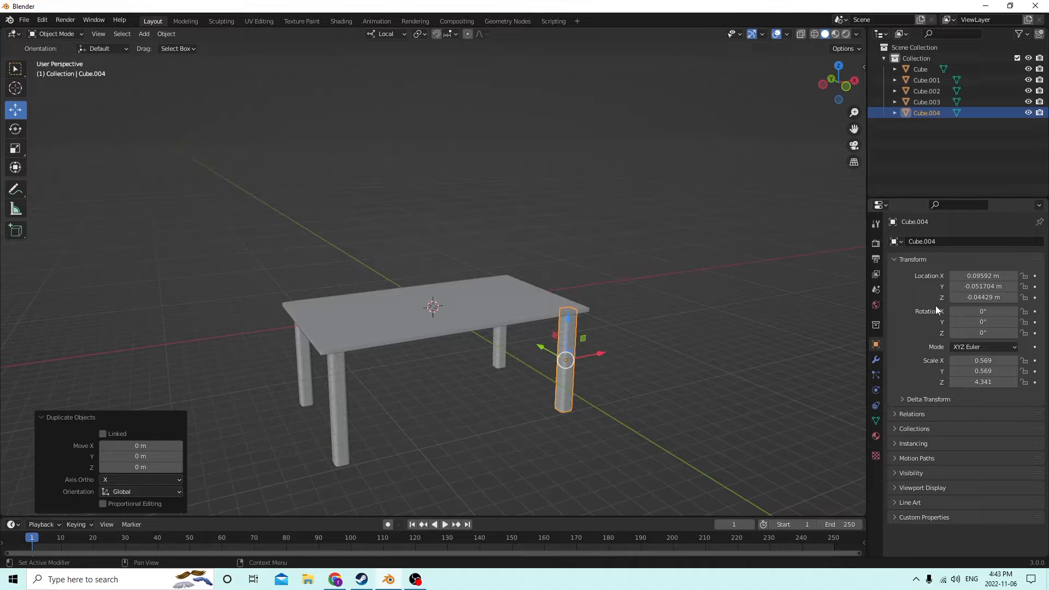
Duplicate the original leg again and centre the copy between the two end legs with a Y location of 0 m
middle_drag(683, 284, 667, 405)
click(629, 367)
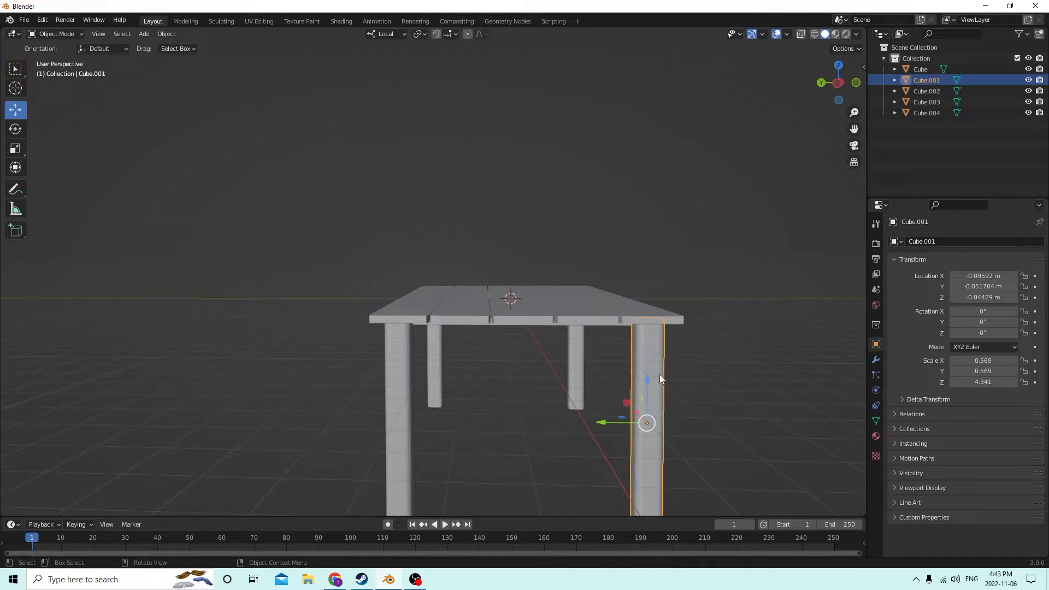
middle_drag(661, 403, 697, 403)
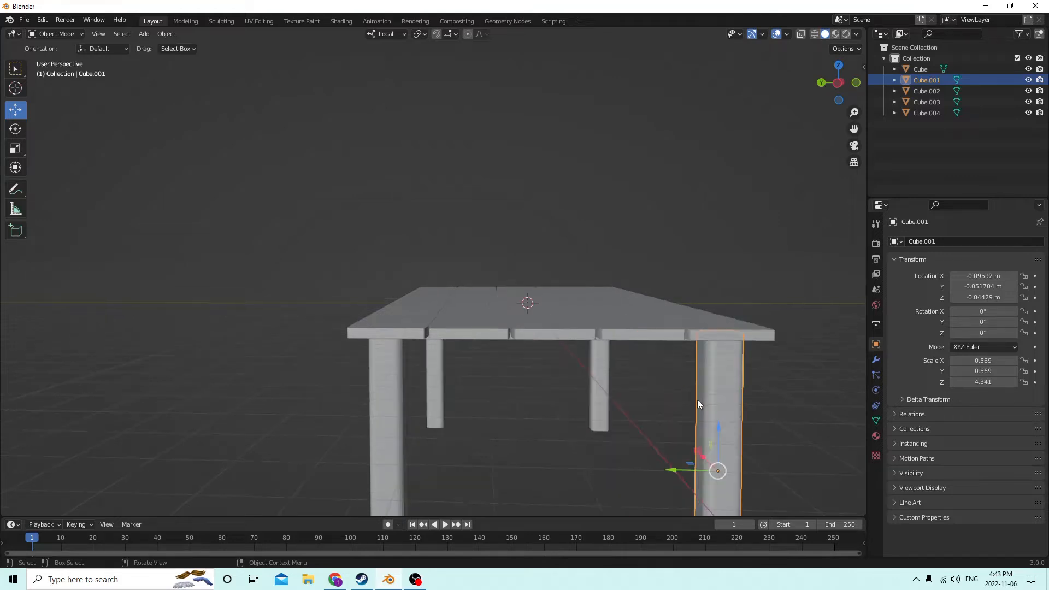
key(shift+d)
right_click(730, 325)
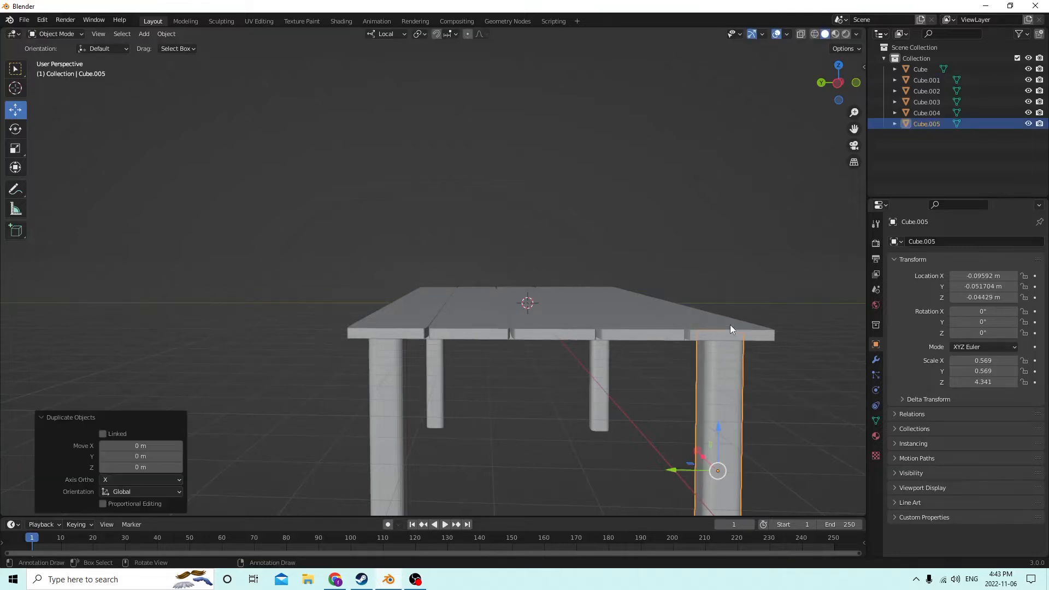
middle_drag(730, 325, 723, 345)
drag(607, 422, 540, 423)
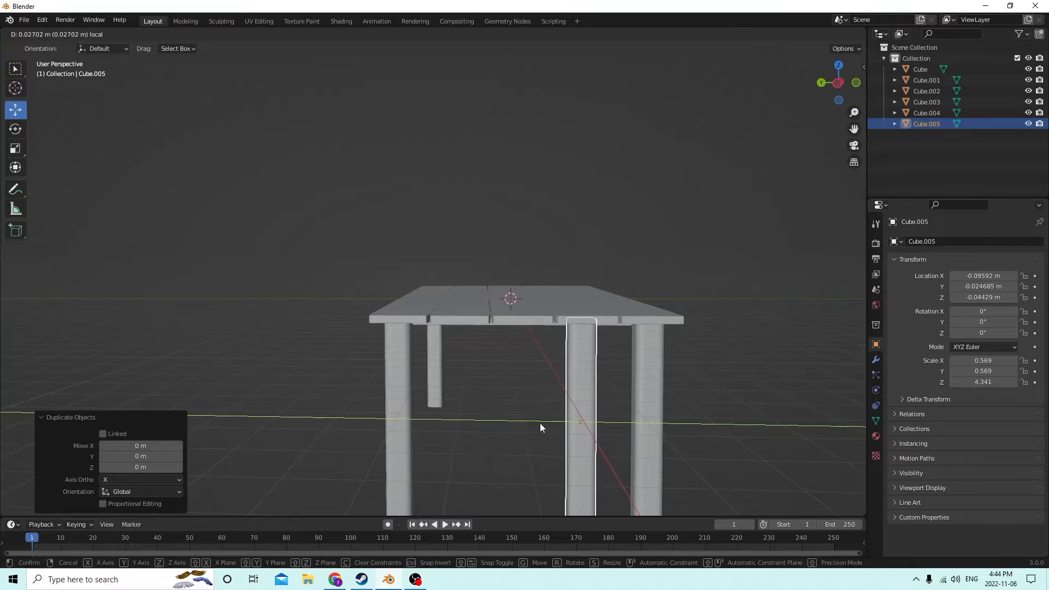
scroll(527, 416, down, 2)
middle_drag(520, 411, 519, 423)
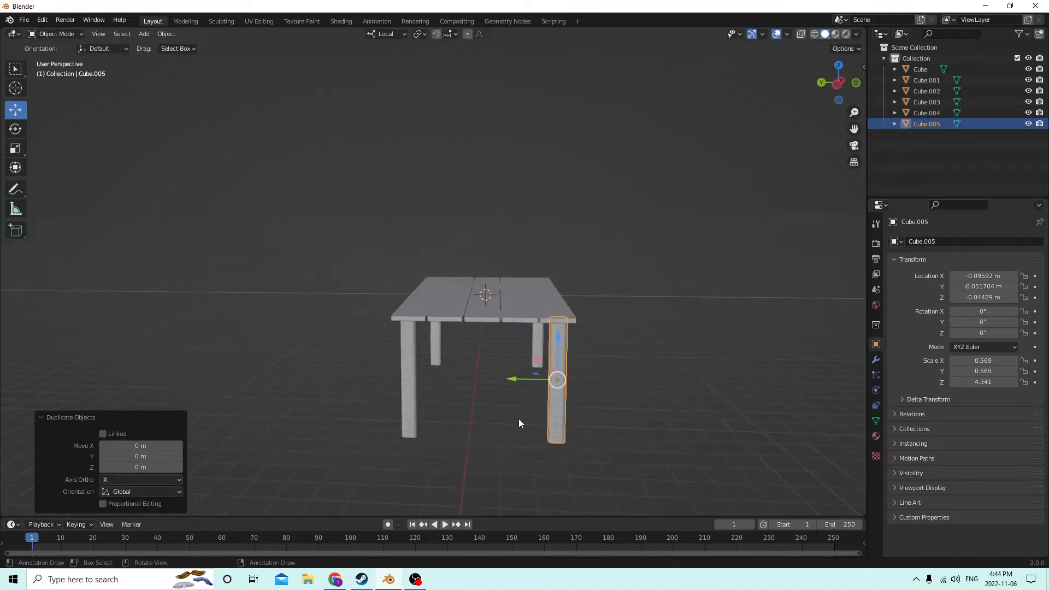
click(979, 285)
text(0)
key(Return)
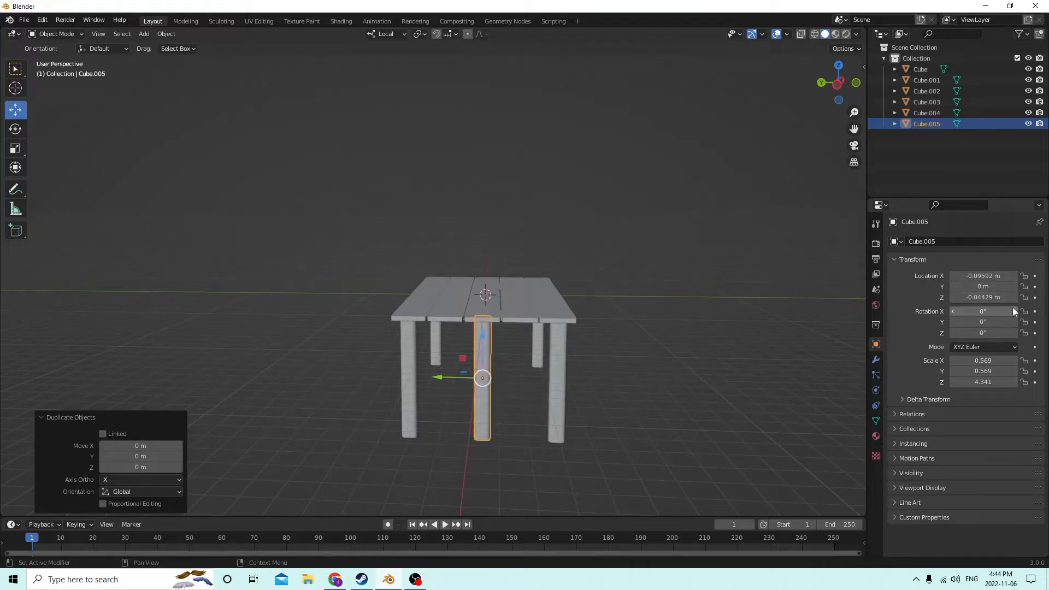
Try rotating the centred leg copy 90° about Z and 90° about Y, resetting each rotation to 0°
click(982, 332)
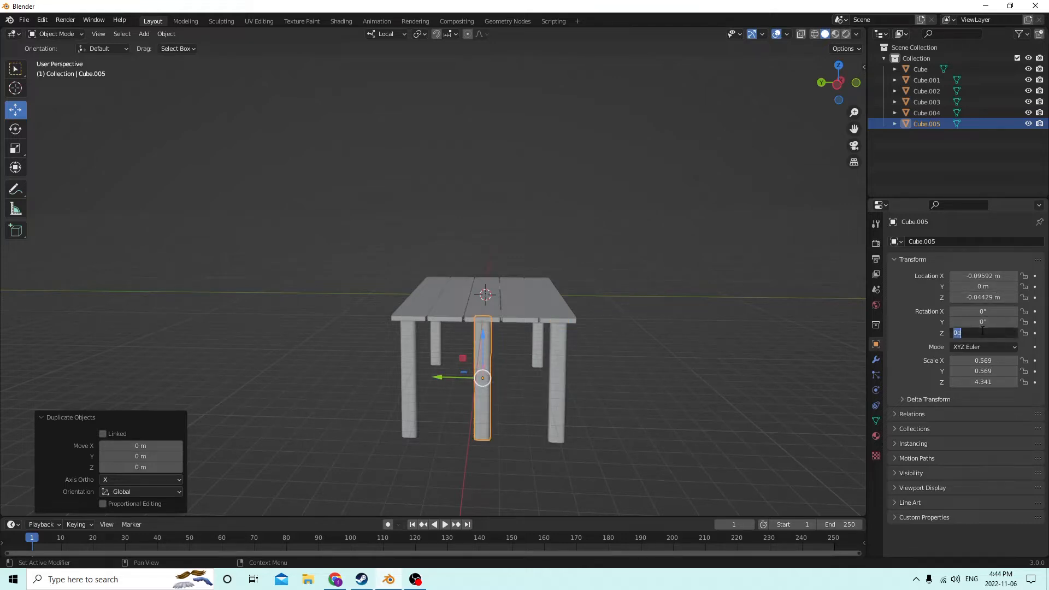
text(90)
key(Return)
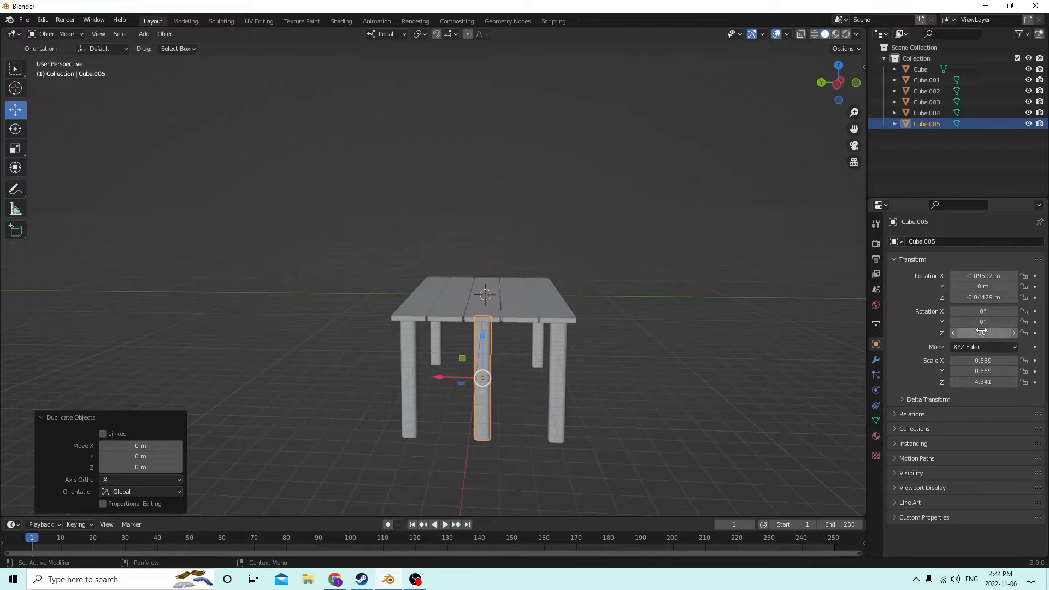
click(982, 332)
text(0)
key(Return)
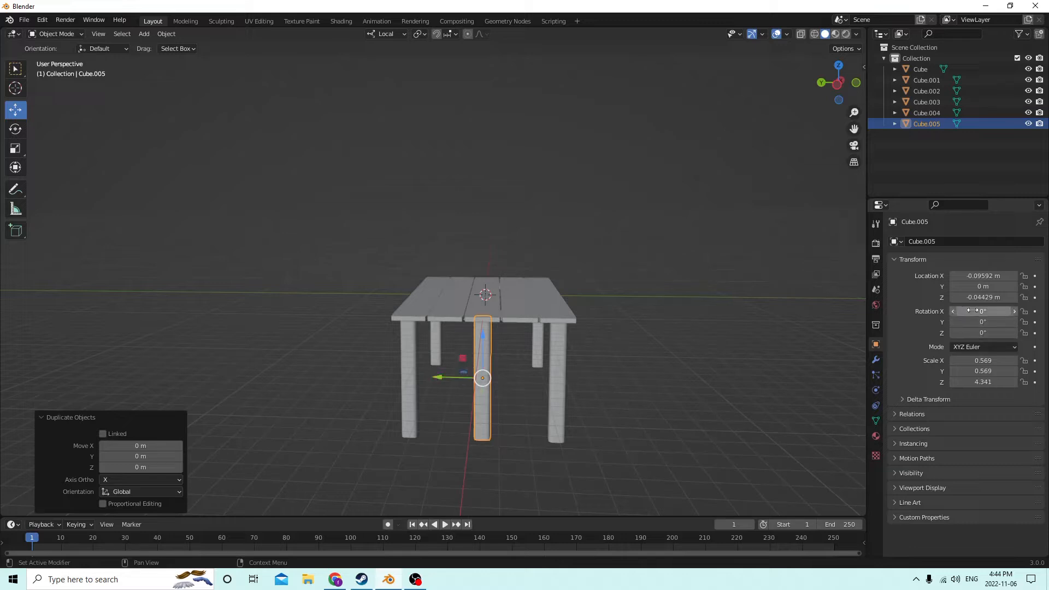
key(Return)
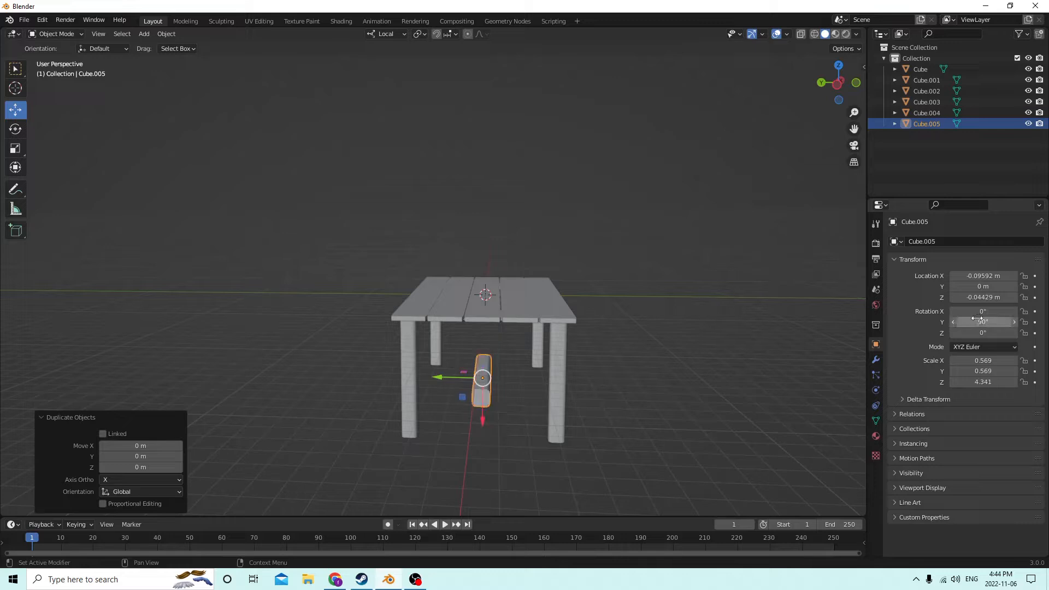
key(Return)
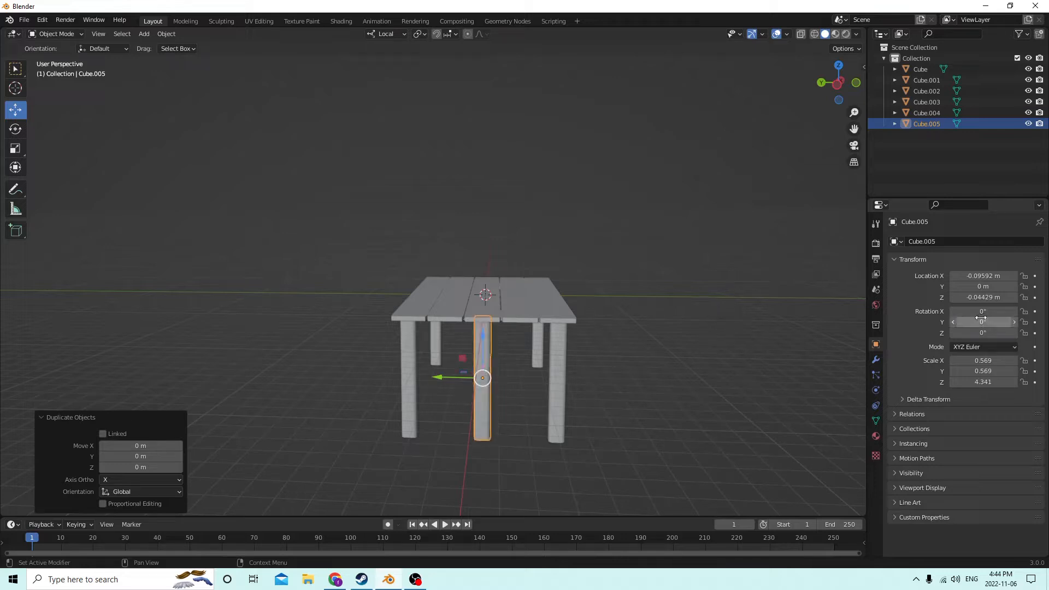
Rotate the centred leg copy 90° about X so it lies as a crossbar between the end legs
click(988, 310)
text(9)
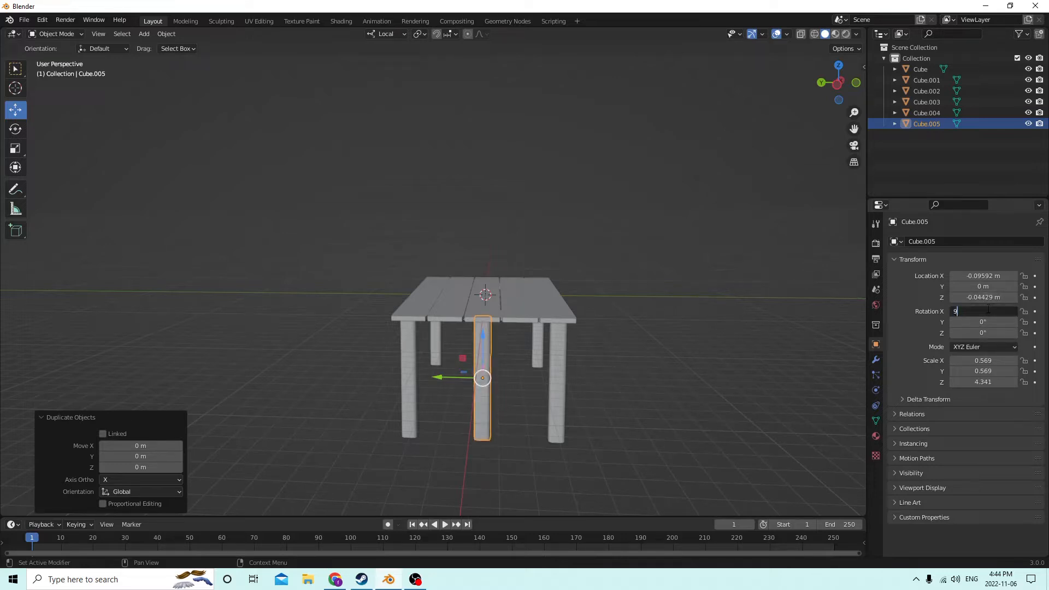
text(0)
key(Return)
scroll(795, 254, up, 3)
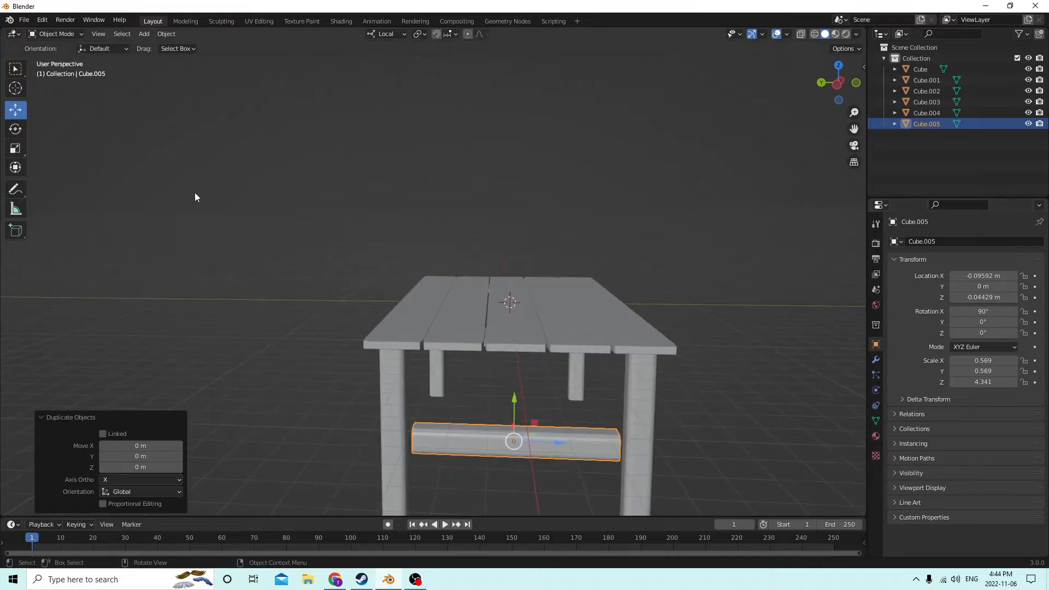
Lengthen the crossbar into both legs and slim it uniformly, to a scale of about 0.483, 0.483 and 4.996
click(16, 149)
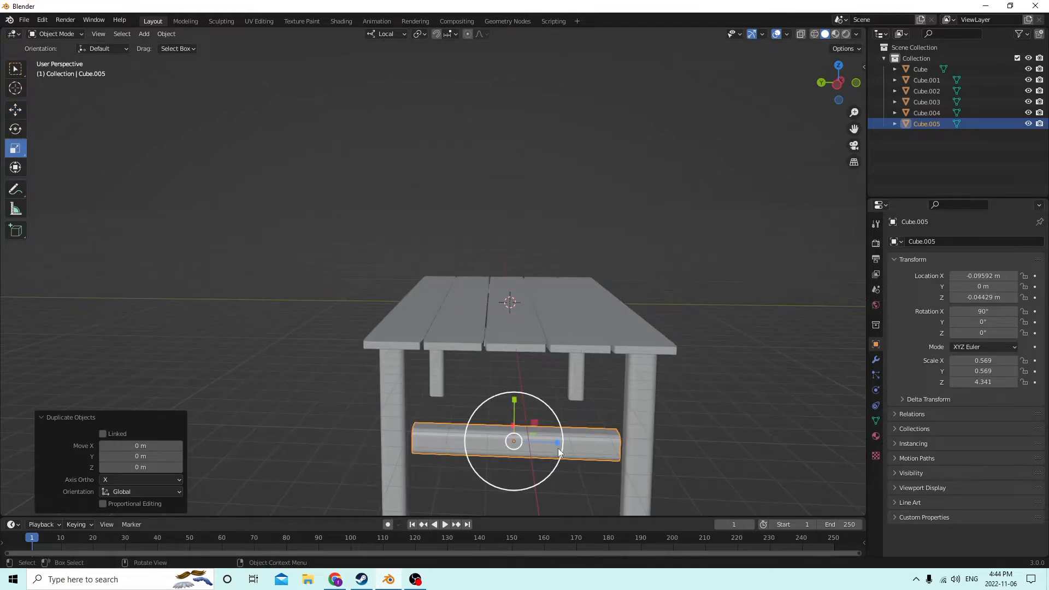
drag(557, 445, 581, 448)
key(s)
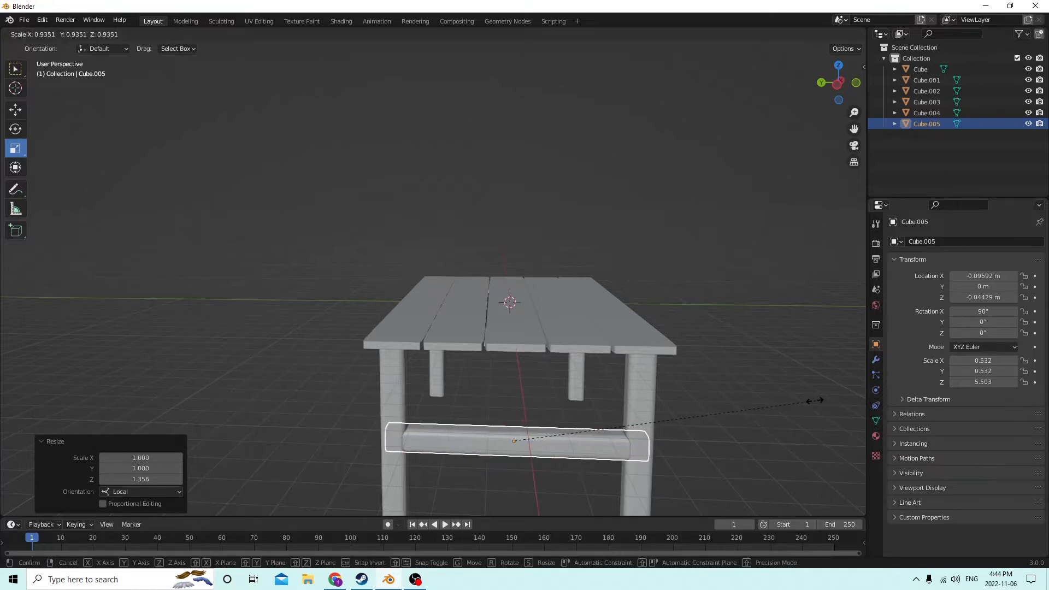
click(788, 400)
middle_drag(788, 400, 809, 401)
key(Tab)
key(Tab)
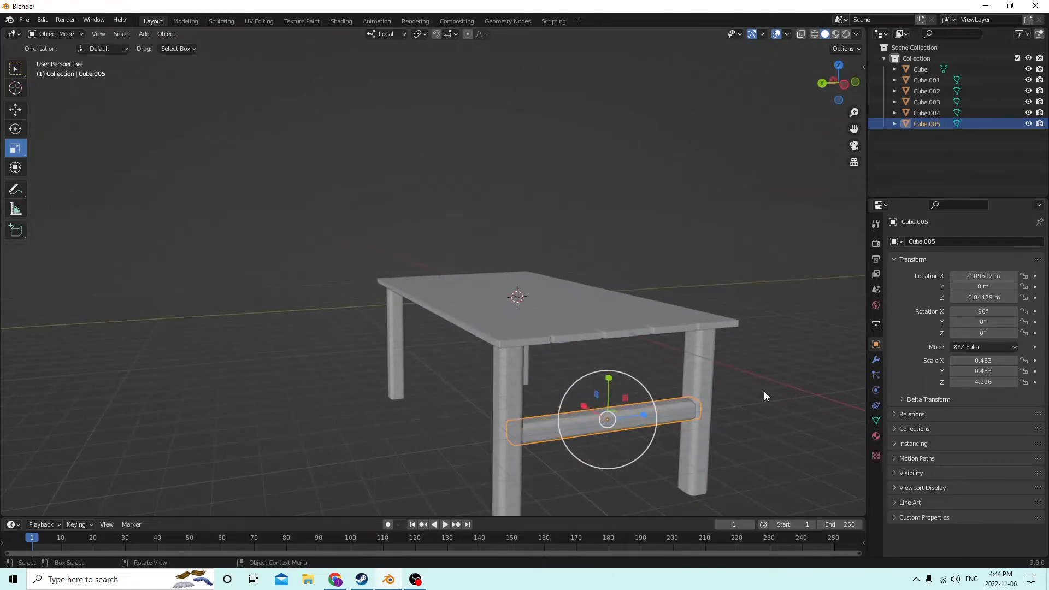
Duplicate the crossbar and set the copy's X location to 0.09592 m, between the legs at the opposite end
key(shift+d)
right_click(754, 378)
middle_drag(754, 378, 788, 417)
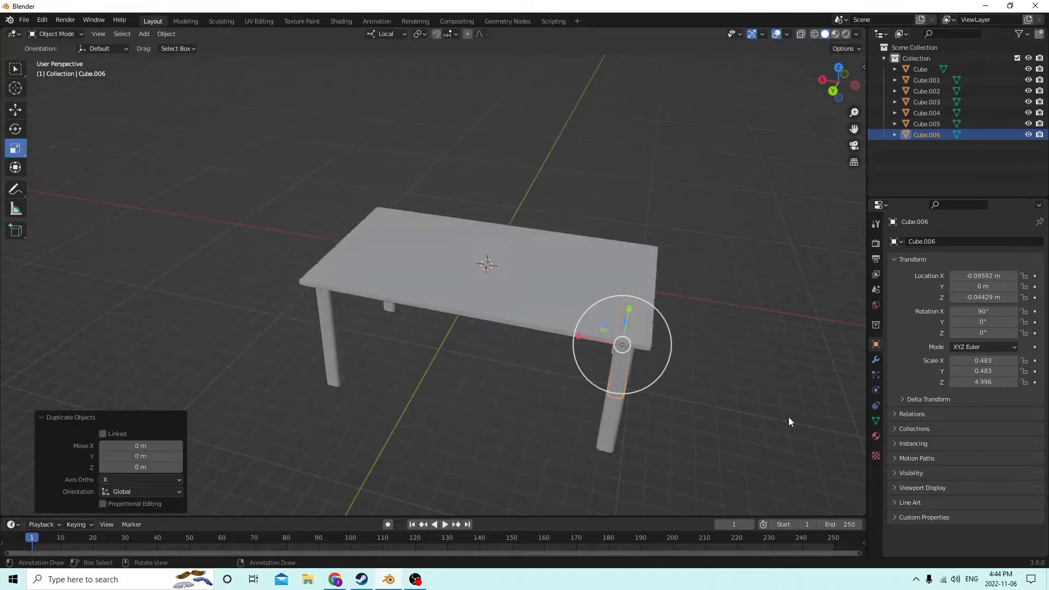
click(15, 109)
middle_drag(349, 208, 629, 293)
drag(641, 360, 629, 361)
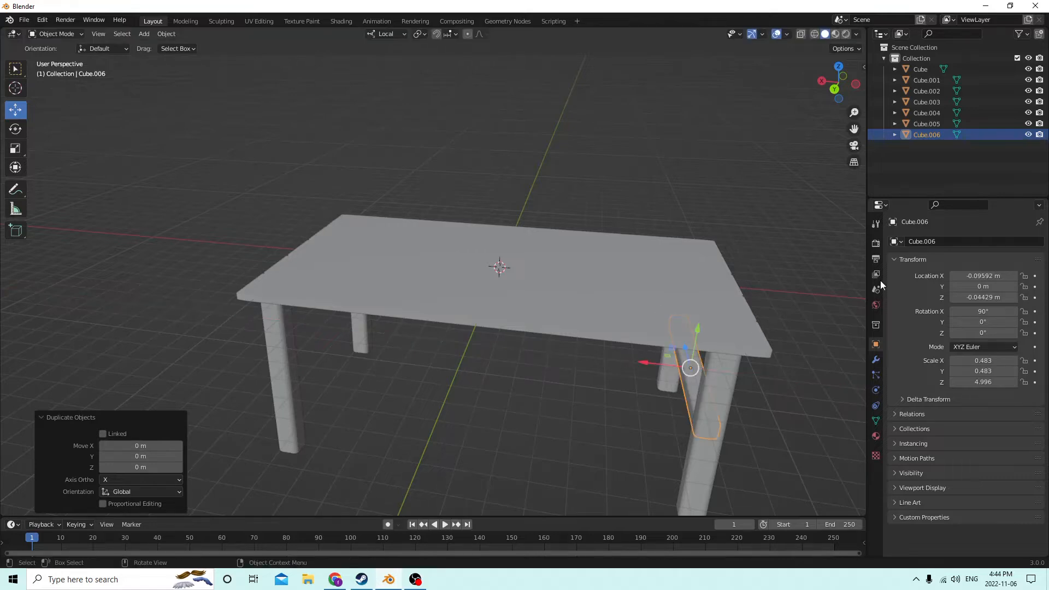
click(964, 275)
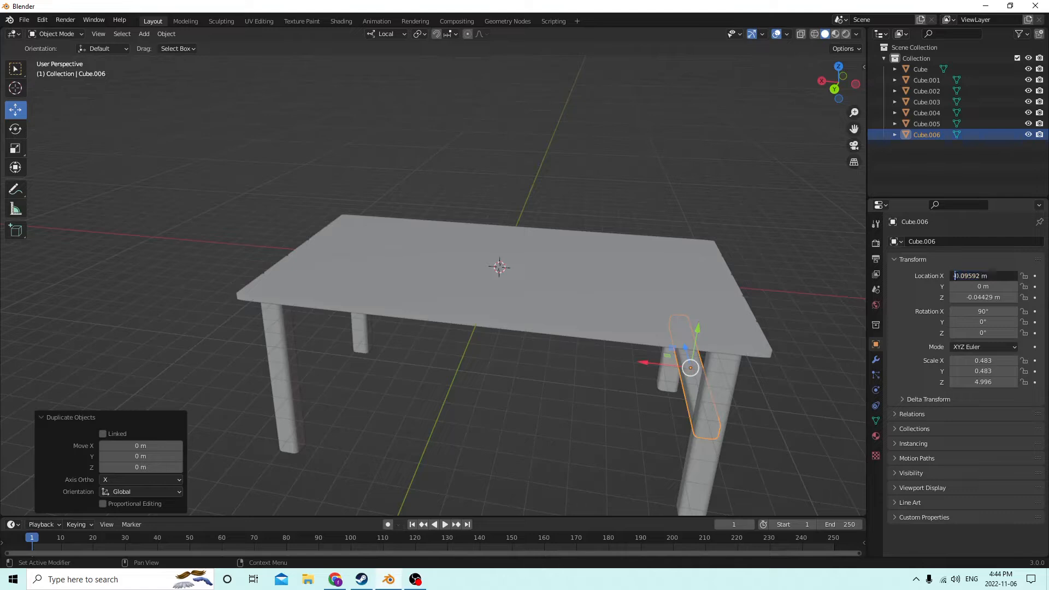
key(Return)
Select both crossbars, all four legs and the tabletop, with the tabletop active, and join them into a single object
middle_drag(660, 264, 617, 261)
click(591, 354)
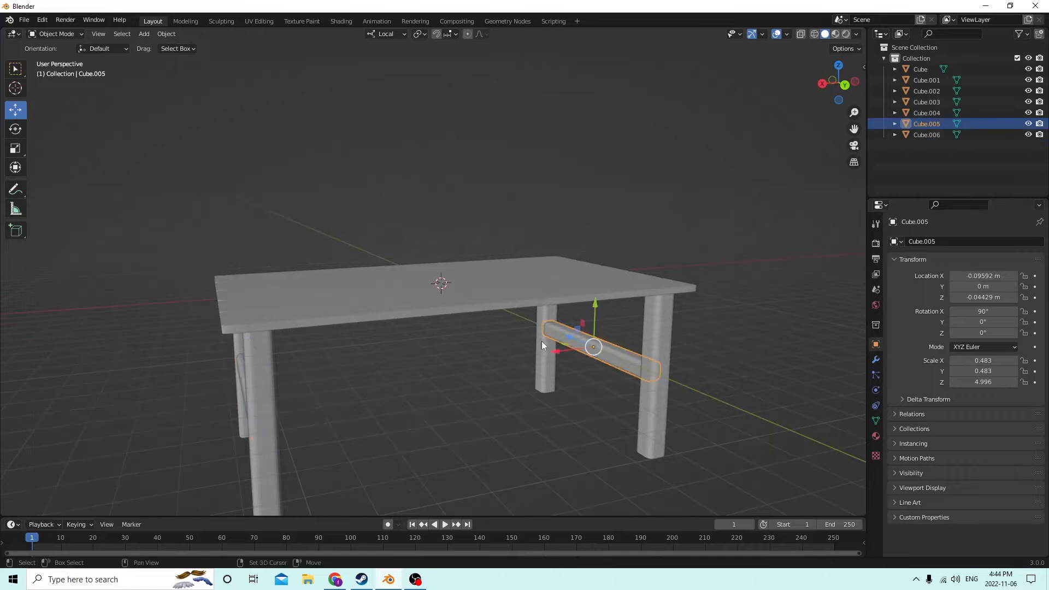
shift+click(541, 345)
shift+click(658, 388)
middle_drag(533, 362, 73, 473)
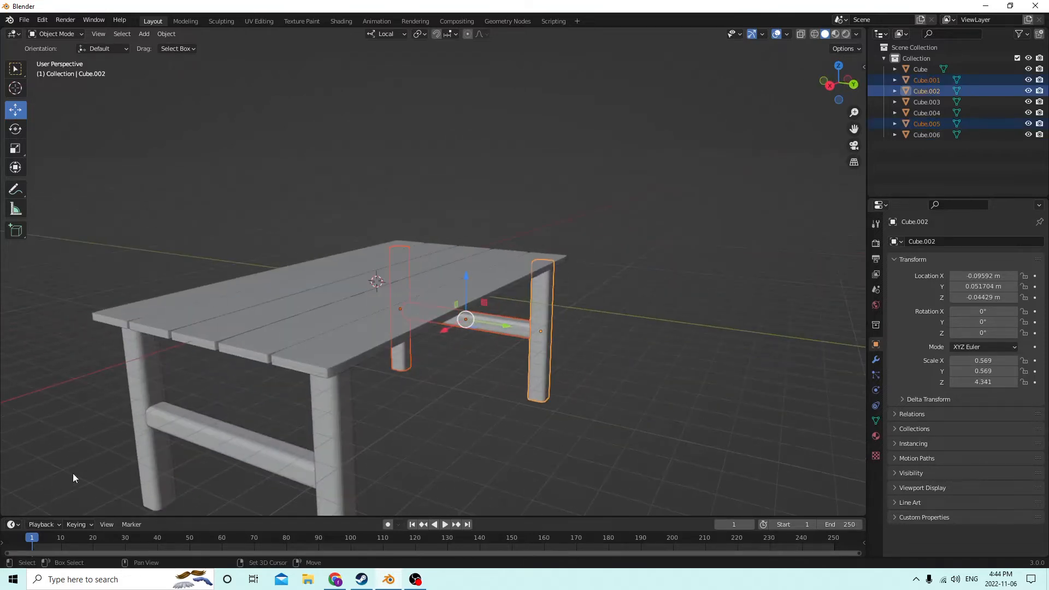
shift+click(139, 399)
shift+click(194, 424)
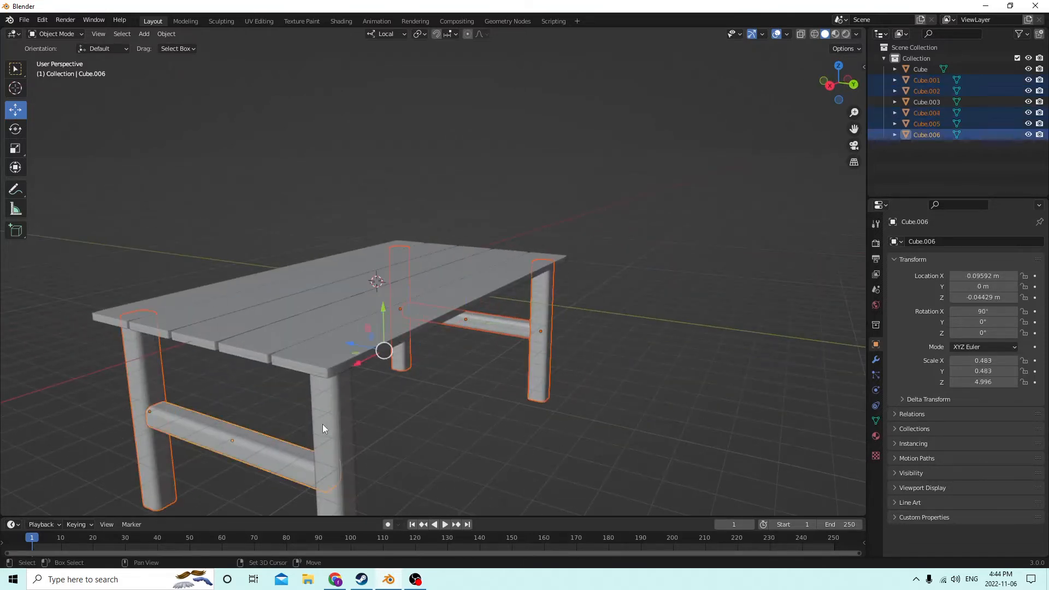
shift+click(323, 421)
middle_drag(323, 421, 317, 395)
shift+click(307, 350)
middle_drag(307, 349, 352, 352)
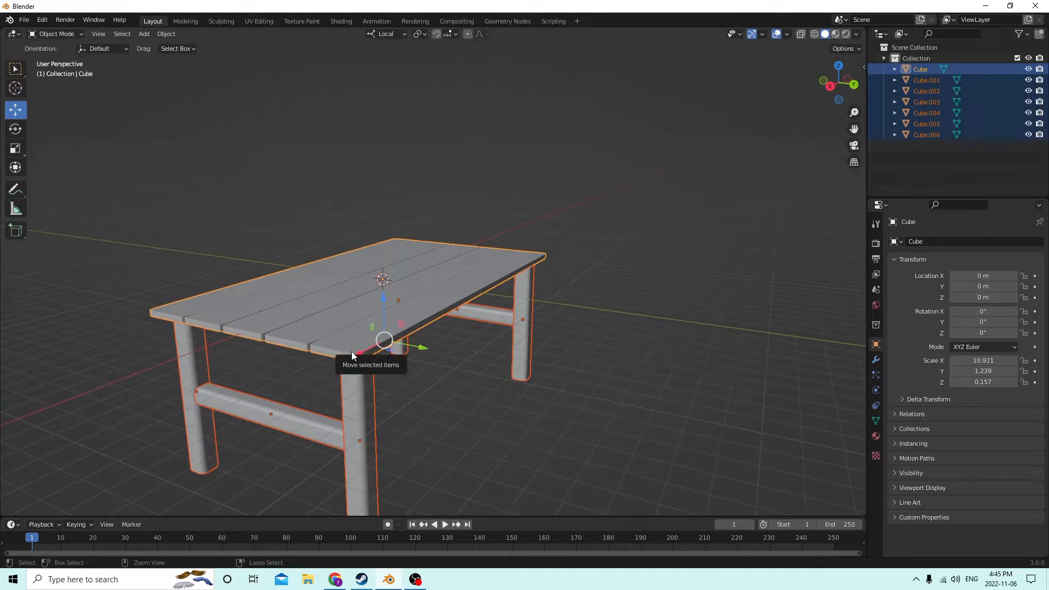
key(ctrl+j)
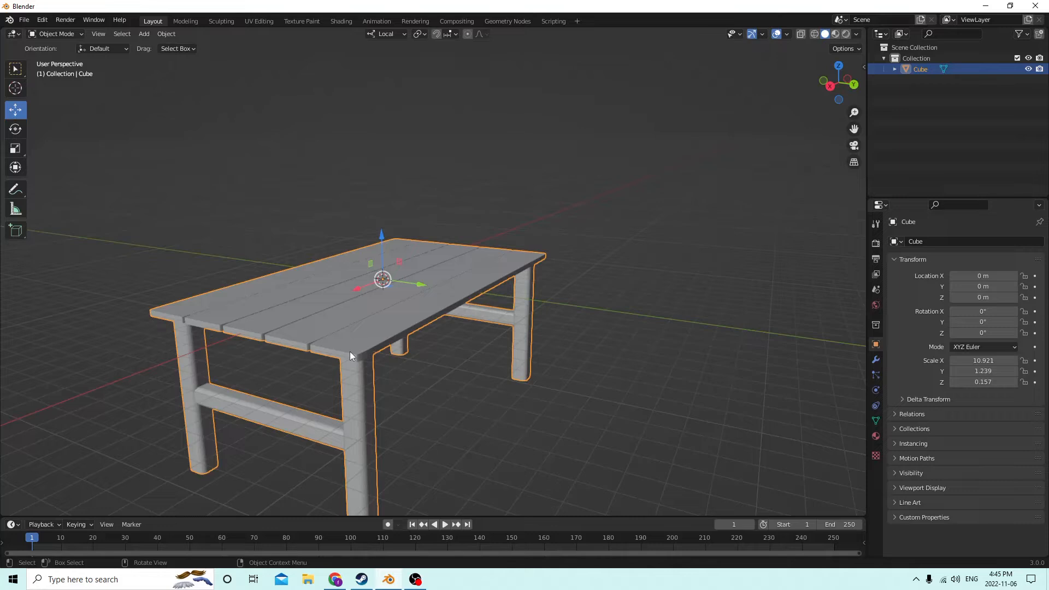
Duplicate the joined table and move the copy 0.14607 m along Y, beside the original
middle_drag(522, 273, 437, 309)
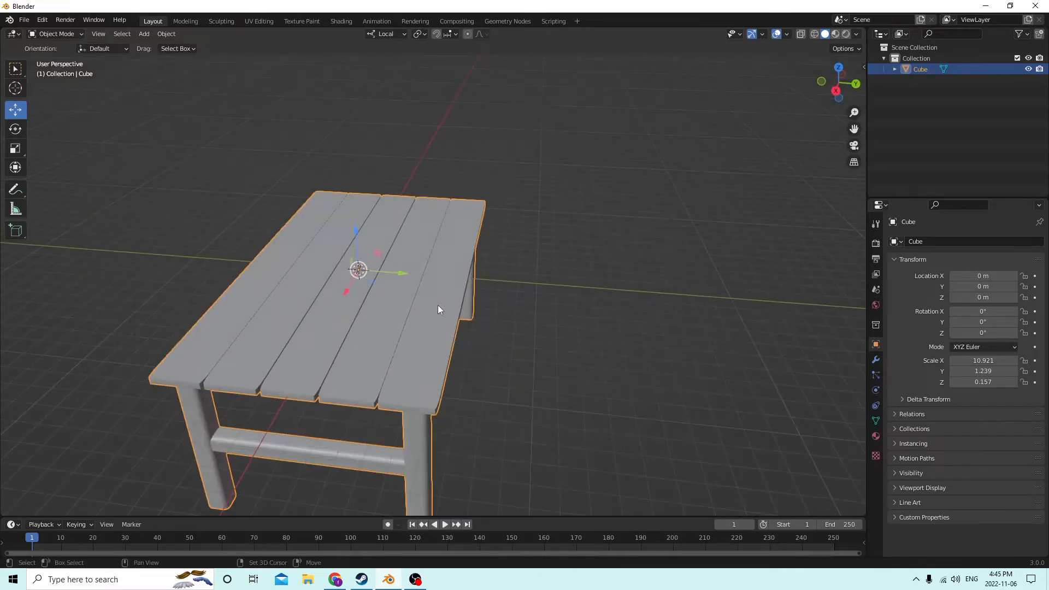
key(shift+d)
right_click(583, 293)
middle_drag(575, 293, 595, 294)
drag(400, 278, 642, 236)
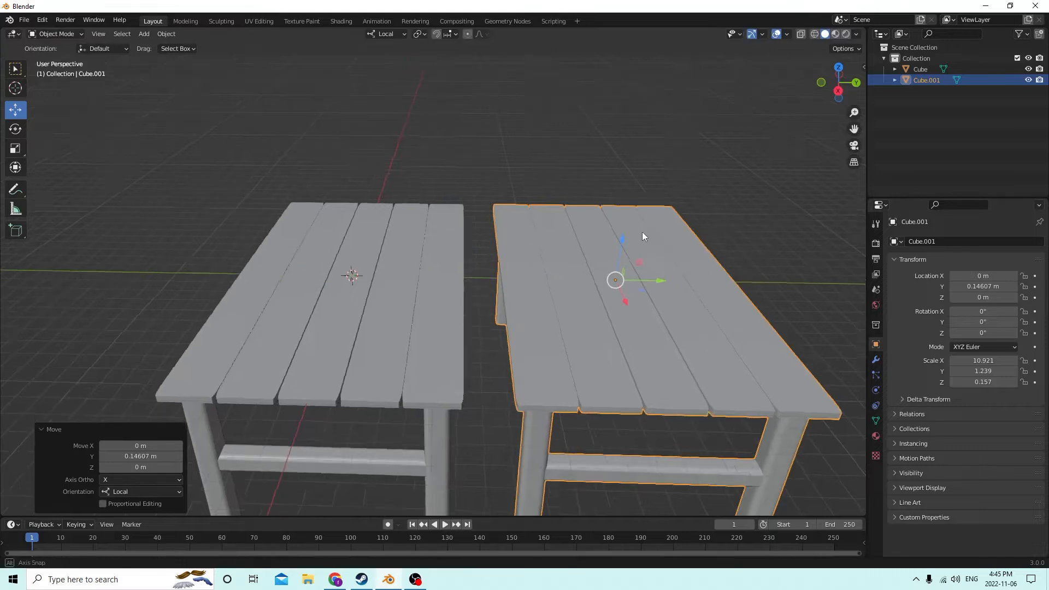
Scale the table copy down uniformly by a factor of about 0.478
middle_drag(642, 236, 250, 98)
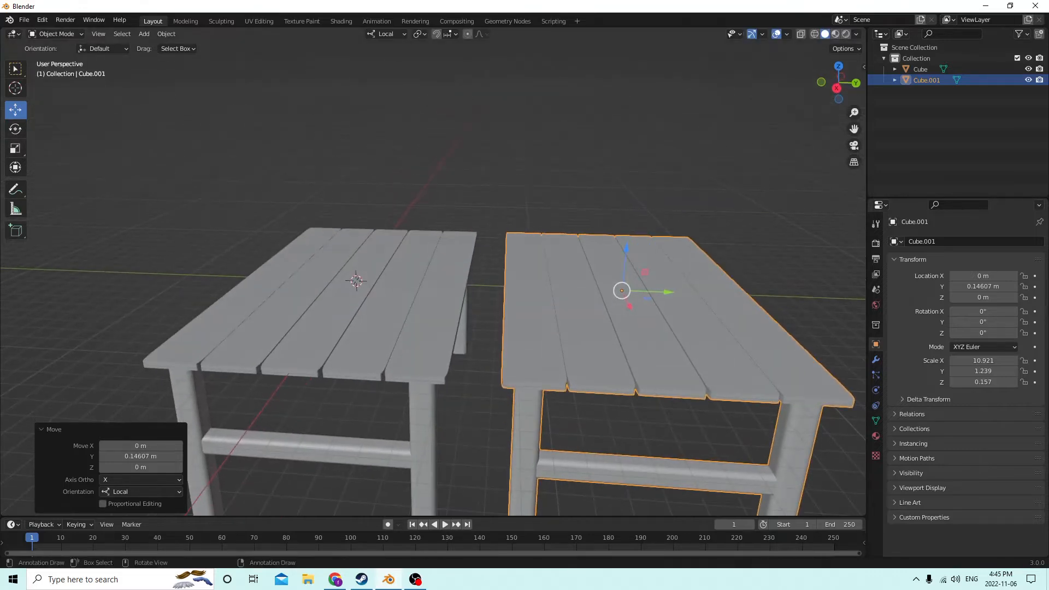
key(s)
click(625, 243)
middle_drag(624, 245, 173, 214)
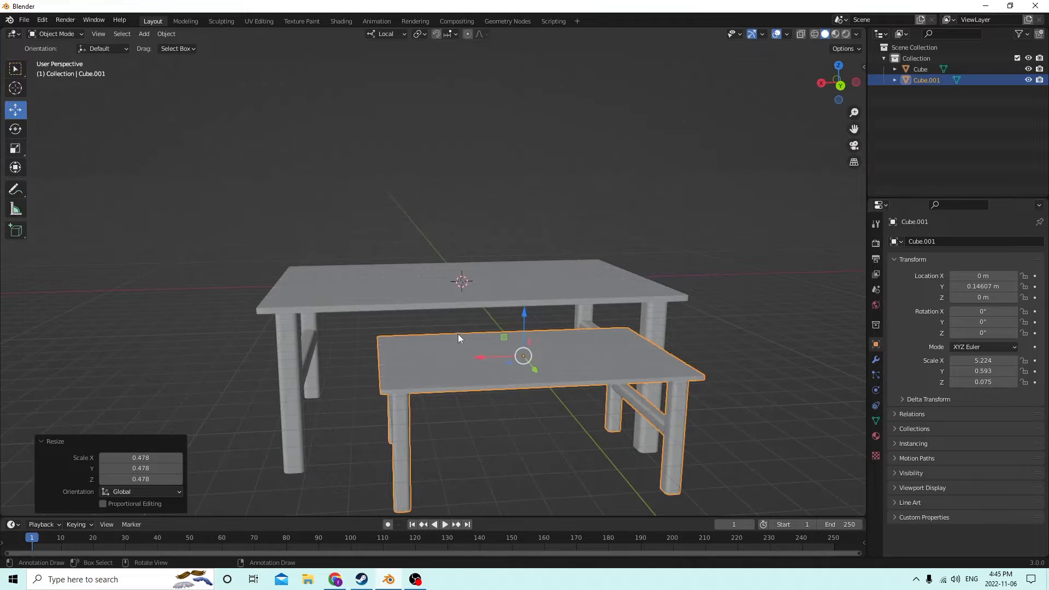
Shrink the small table into a seat, to about 2.568 scale along X and 0.425 along Y, and deselect it
click(15, 148)
drag(479, 356, 502, 356)
middle_drag(502, 356, 575, 386)
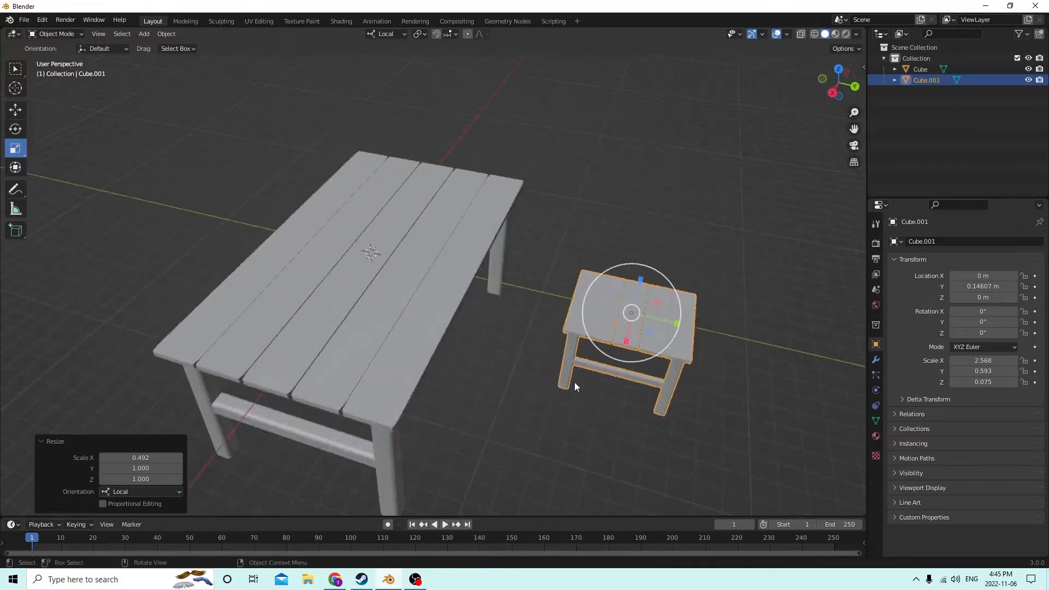
drag(675, 319, 661, 317)
middle_drag(660, 316, 657, 242)
middle_drag(668, 270, 648, 316)
click(730, 422)
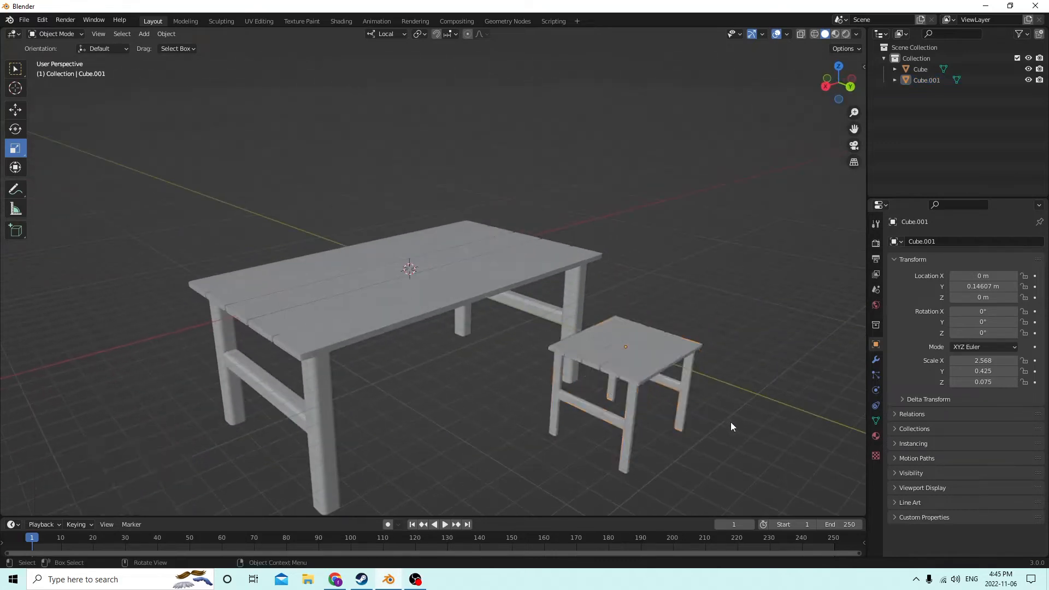
Duplicate one whole leg within the small seat's mesh and separate the copy into its own object
middle_drag(730, 421, 510, 413)
key(Tab)
click(629, 384)
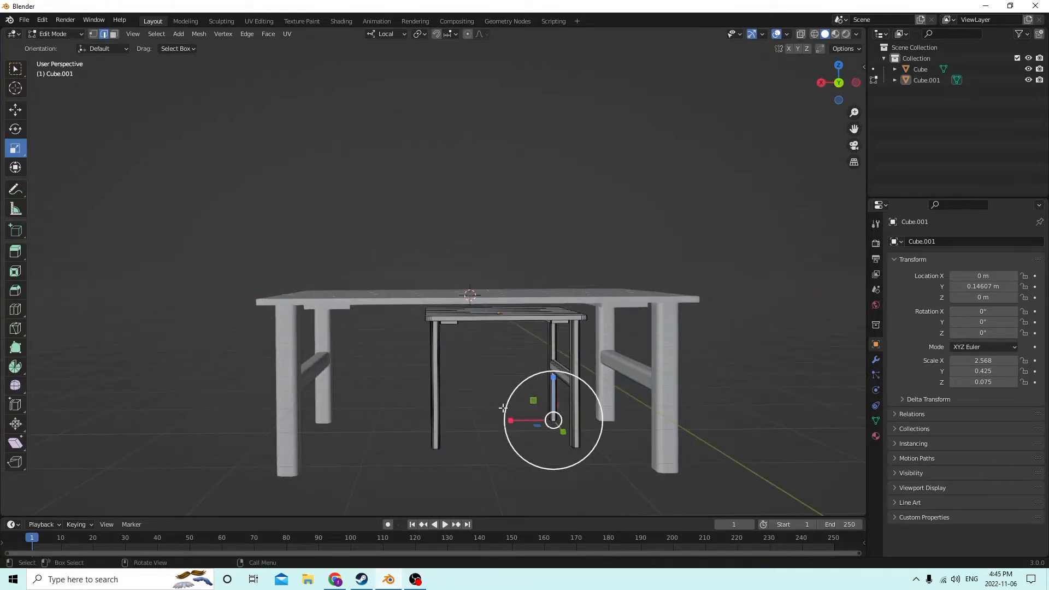
click(465, 427)
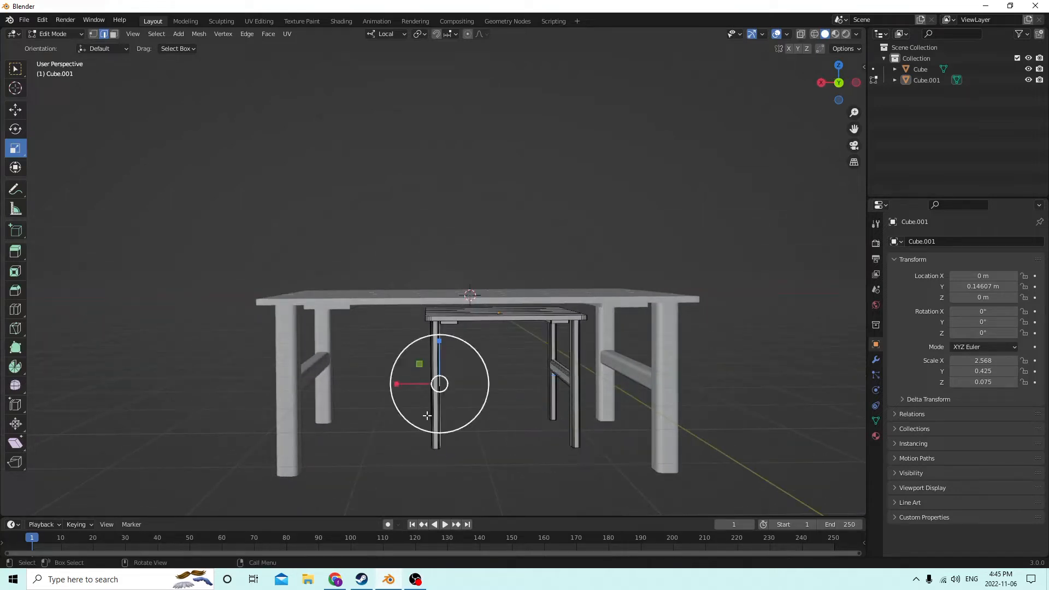
click(524, 420)
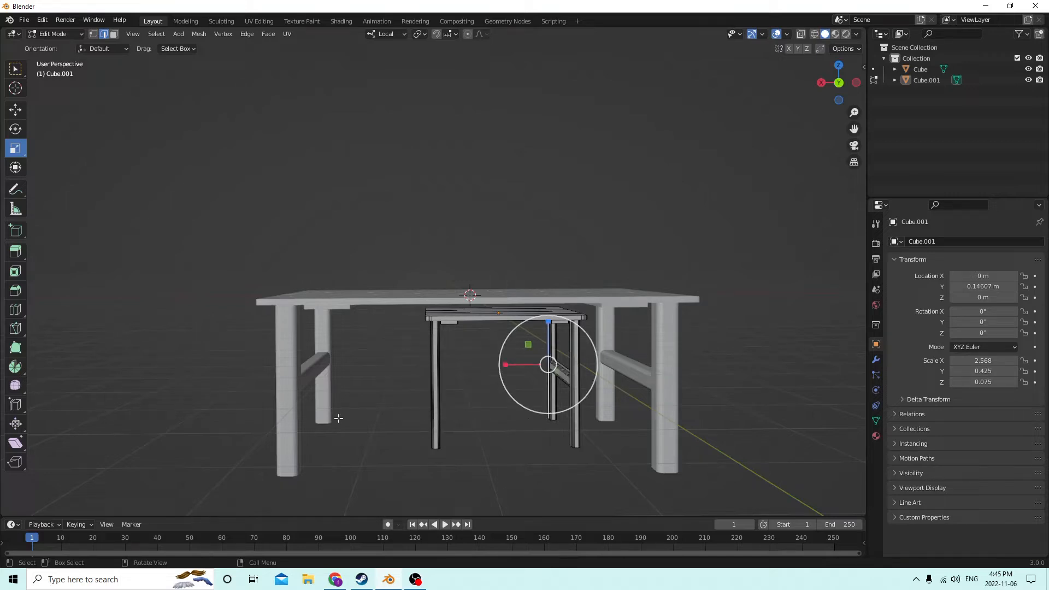
click(233, 419)
key(l)
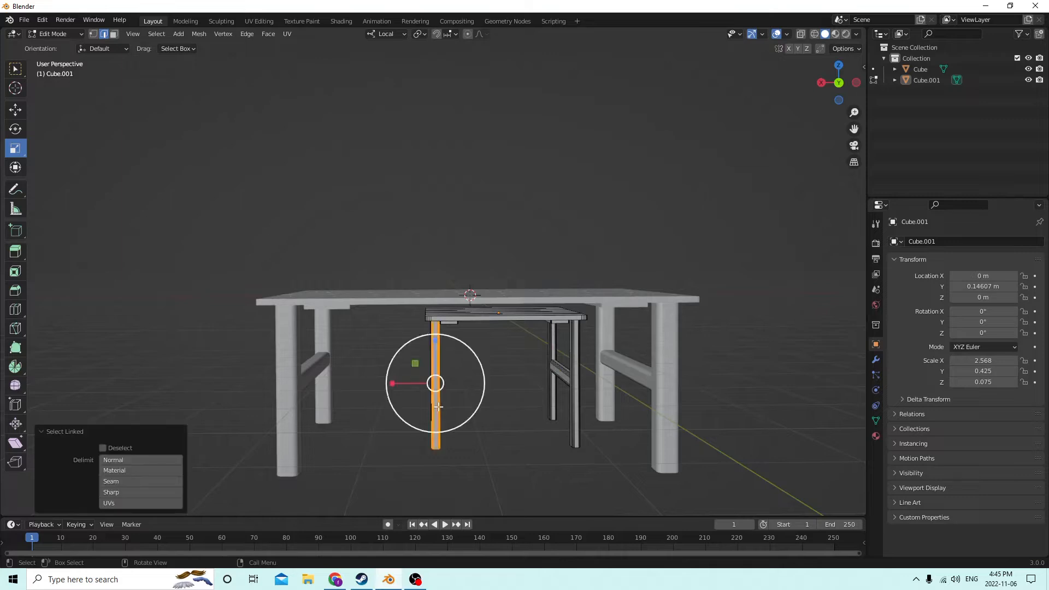
middle_drag(439, 406, 543, 414)
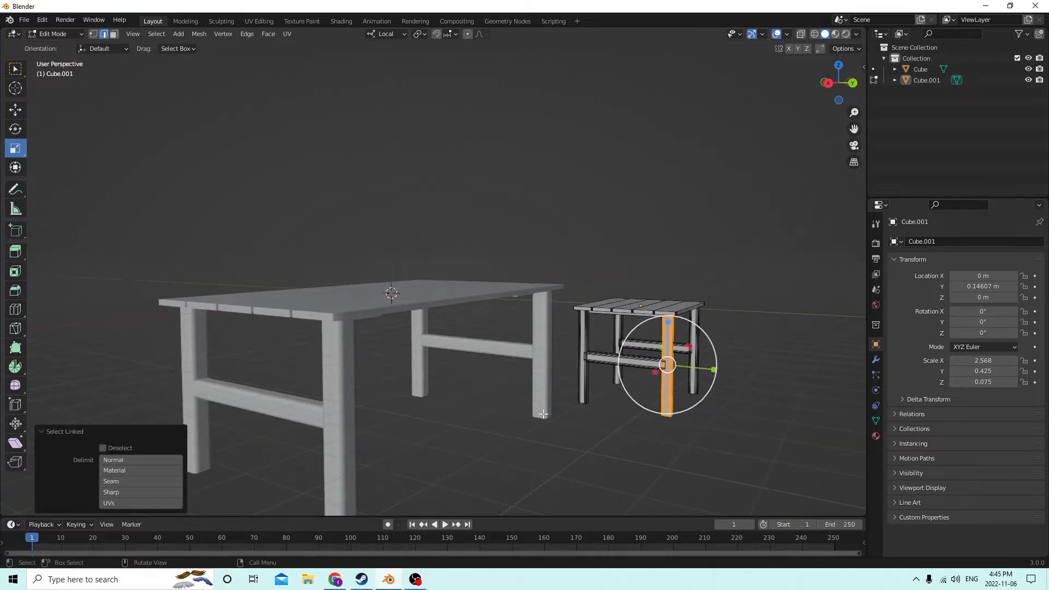
key(shift+d)
right_click(740, 363)
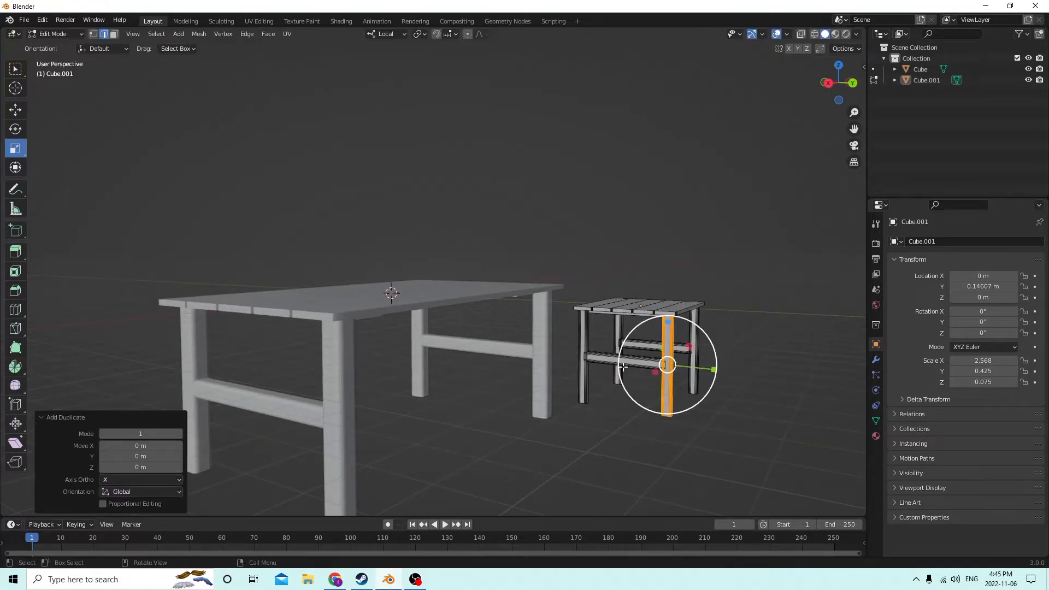
key(p)
click(739, 363)
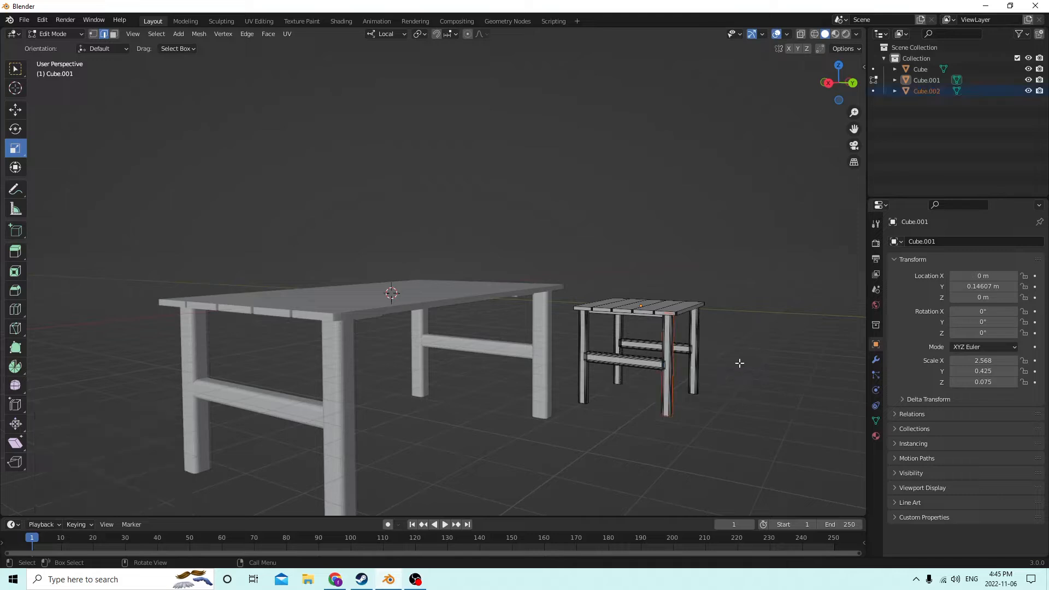
key(Tab)
Raise the separated leg copy about 0.042379 m along Z so it stands as a backrest post at the seat's corner
click(704, 372)
click(667, 371)
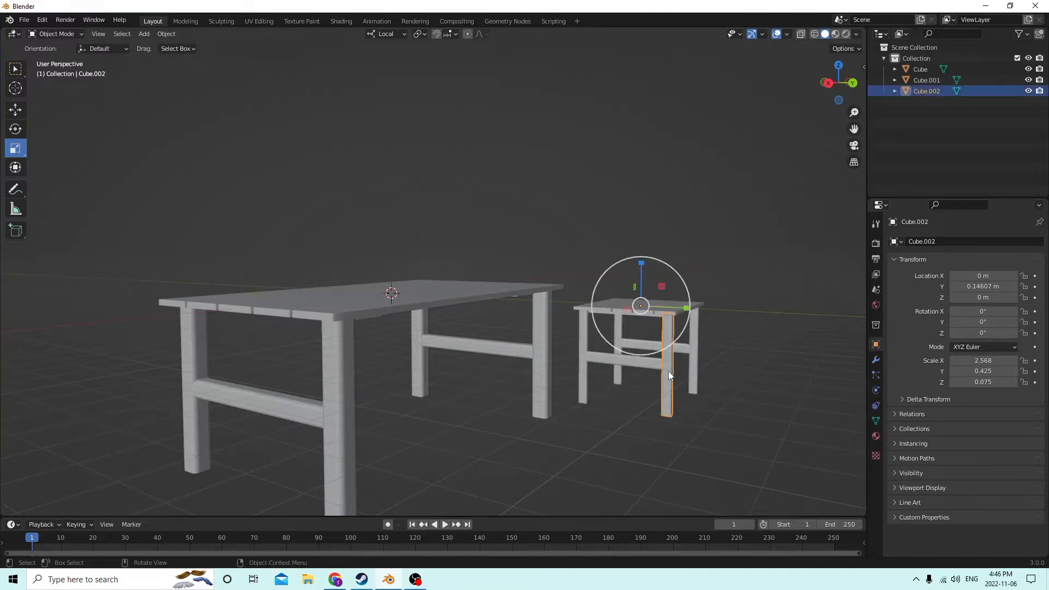
click(17, 109)
drag(642, 272, 637, 185)
middle_drag(636, 185, 575, 188)
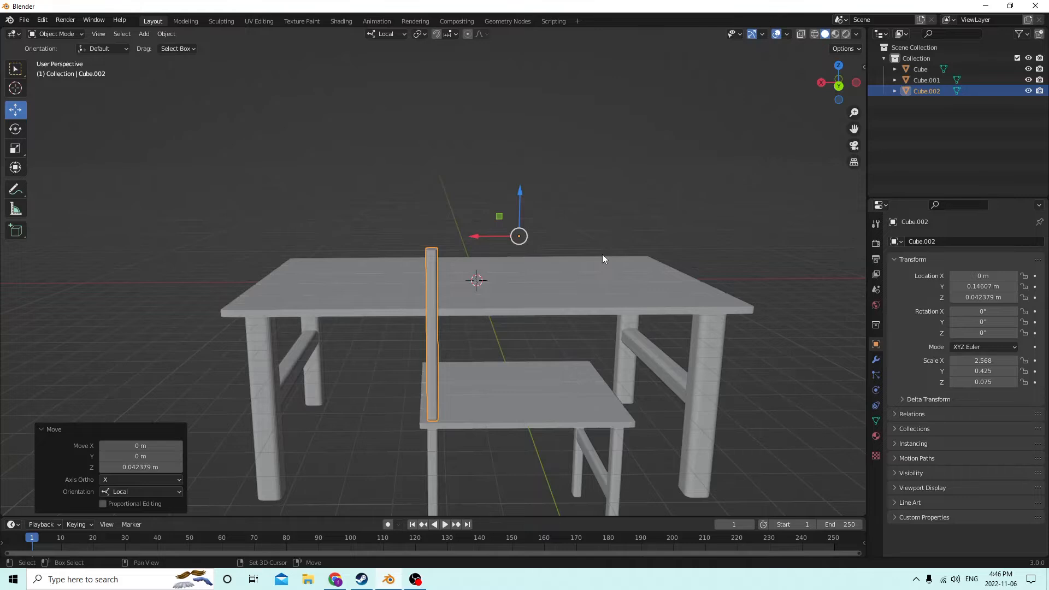
Duplicate the raised post and move the copy along X to the other corner of the same seat edge
key(shift+d)
right_click(680, 258)
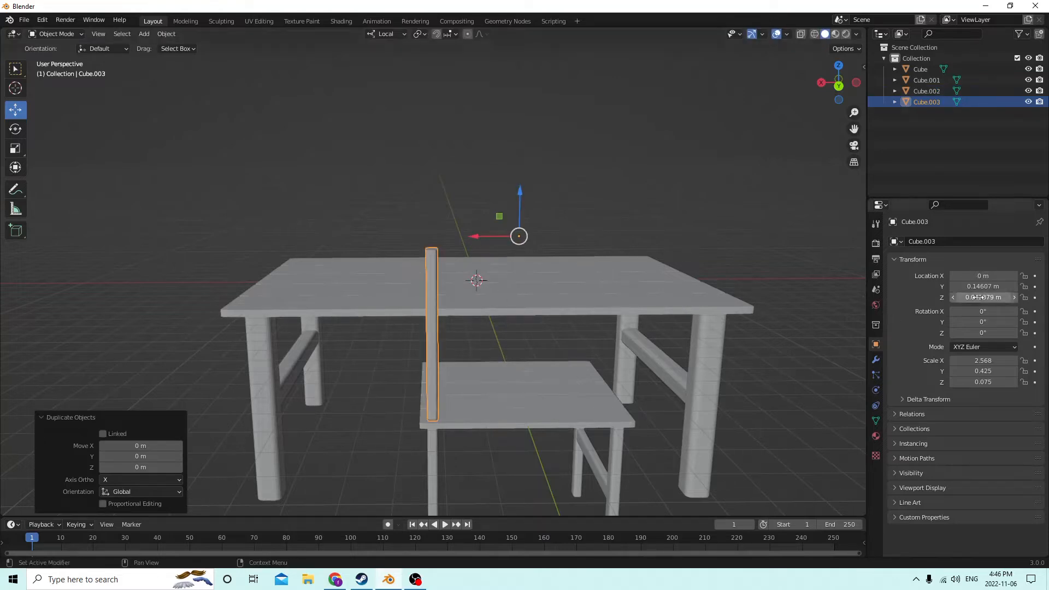
key(g)
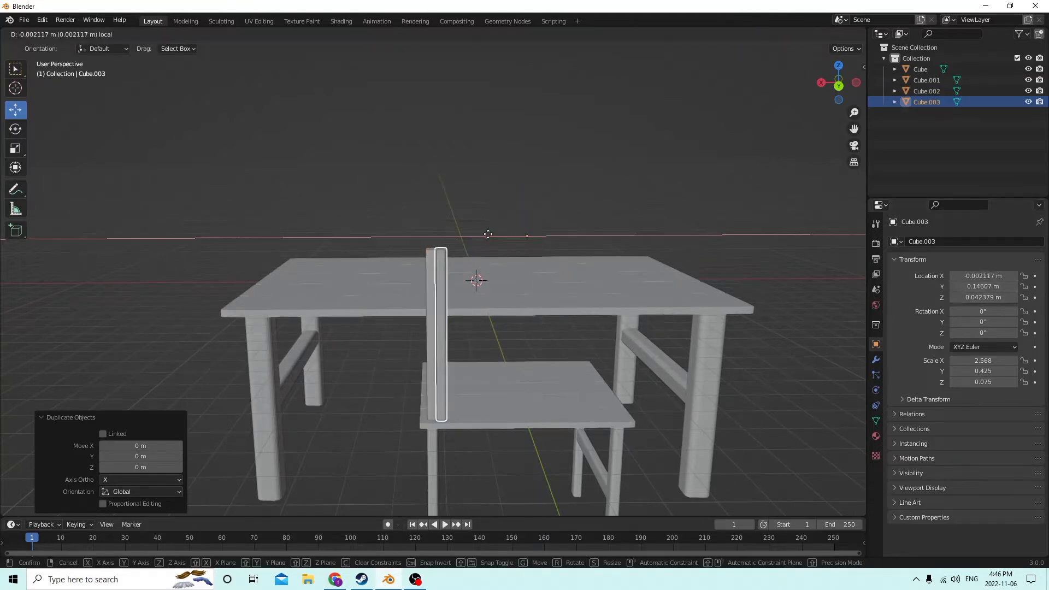
right_click(746, 312)
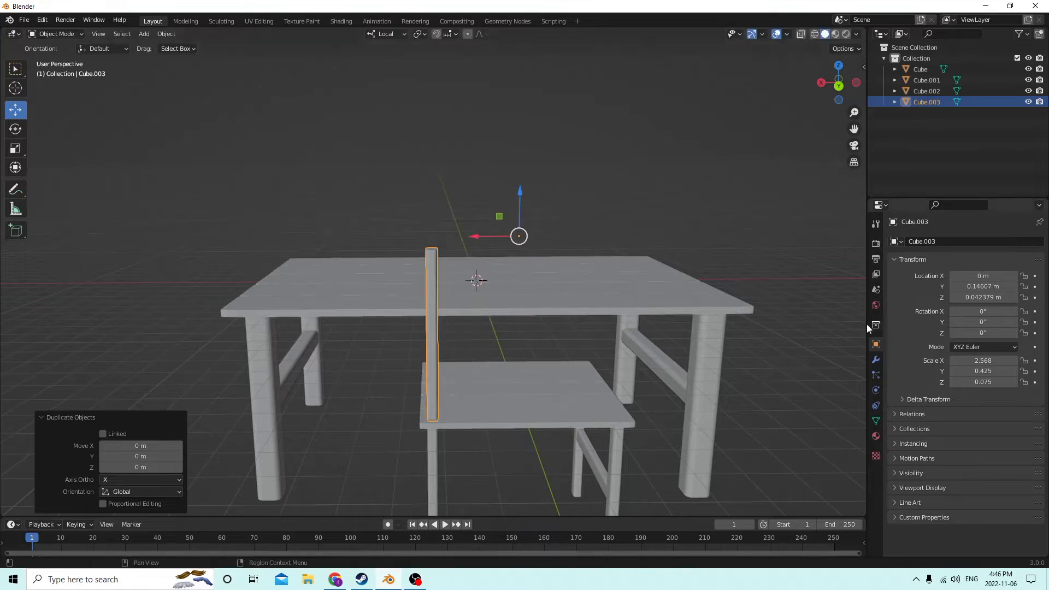
middle_drag(831, 328, 717, 325)
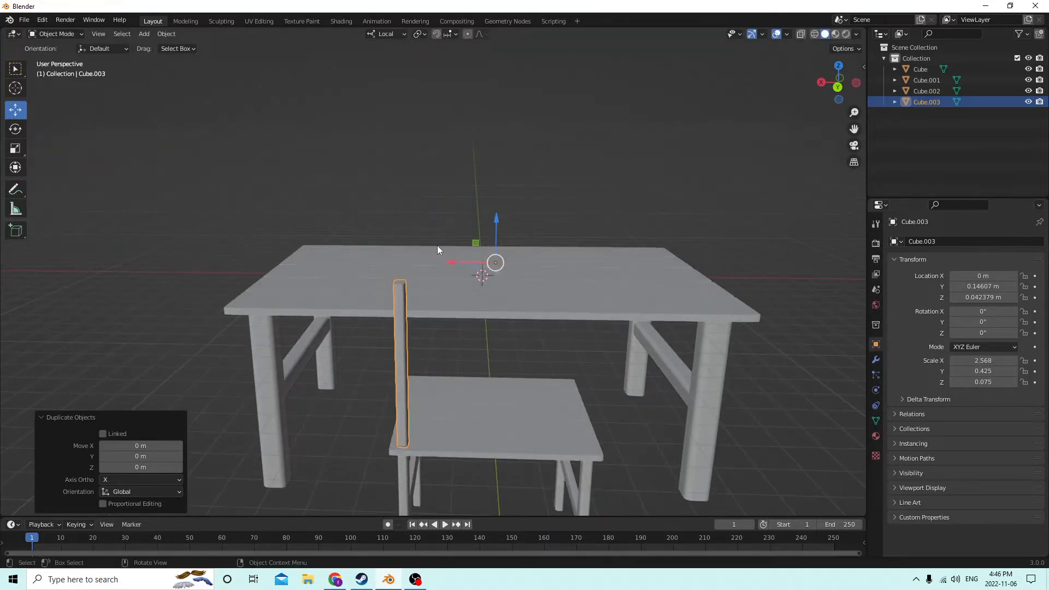
drag(451, 260, 602, 257)
Delete both raised backrest posts and clear the selection
middle_drag(602, 257, 671, 378)
shift+click(486, 329)
key(Delete)
click(500, 339)
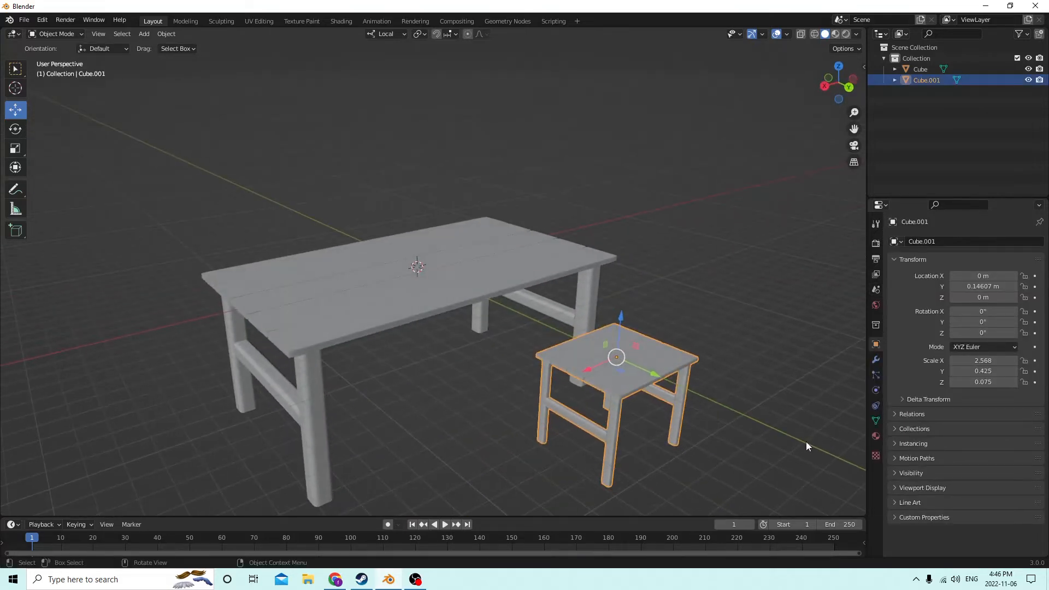
click(806, 441)
Add a new cube and move it along Y to 0.16792 m, at the seat's outer edge
middle_drag(805, 441, 776, 438)
key(shift+a)
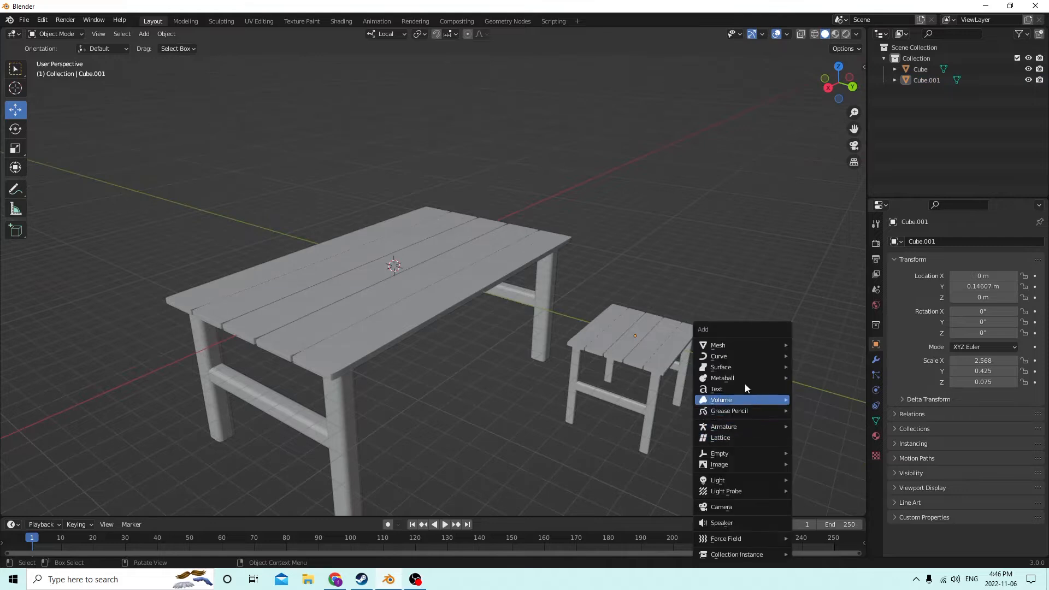
mouse_move(758, 346)
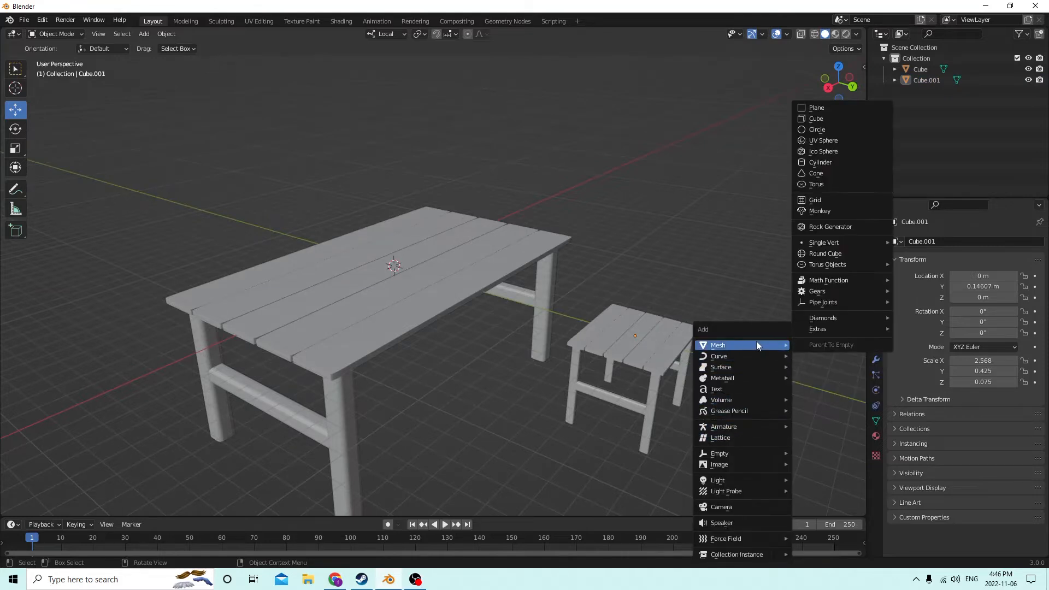
click(814, 118)
middle_drag(591, 197, 347, 250)
drag(360, 295, 586, 235)
scroll(582, 233, up, 5)
middle_drag(580, 232, 640, 293)
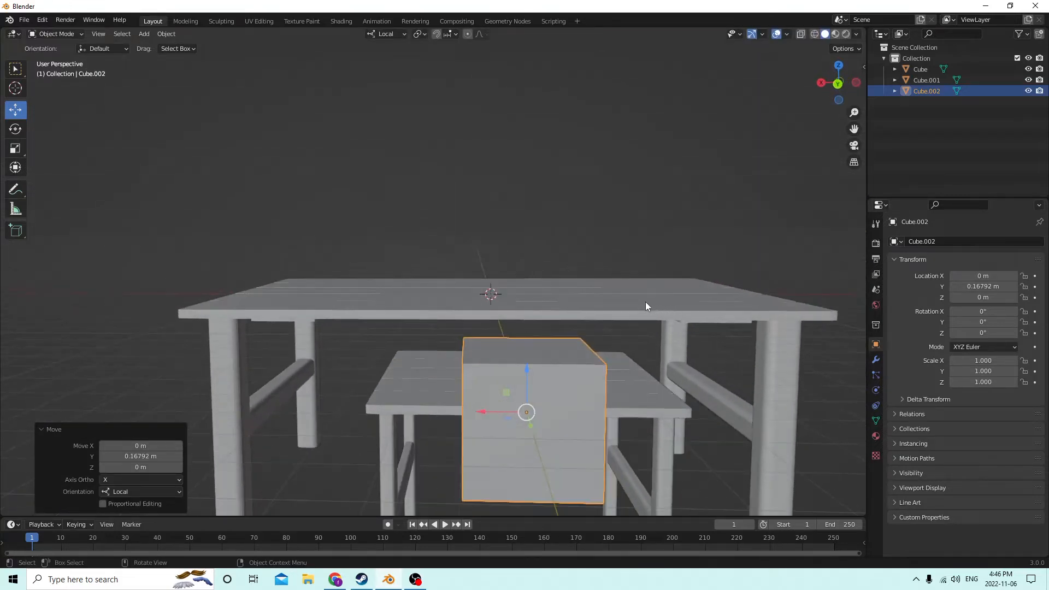
Bevel the new cube's four vertical edges with 6 segments to round its corners
key(Tab)
click(605, 414)
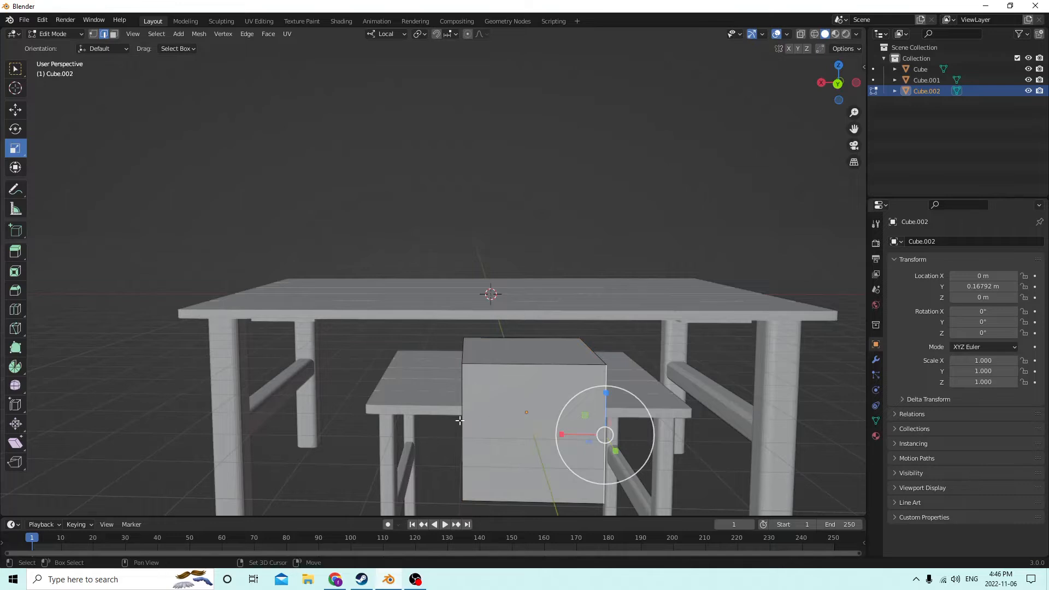
middle_drag(463, 421, 517, 435)
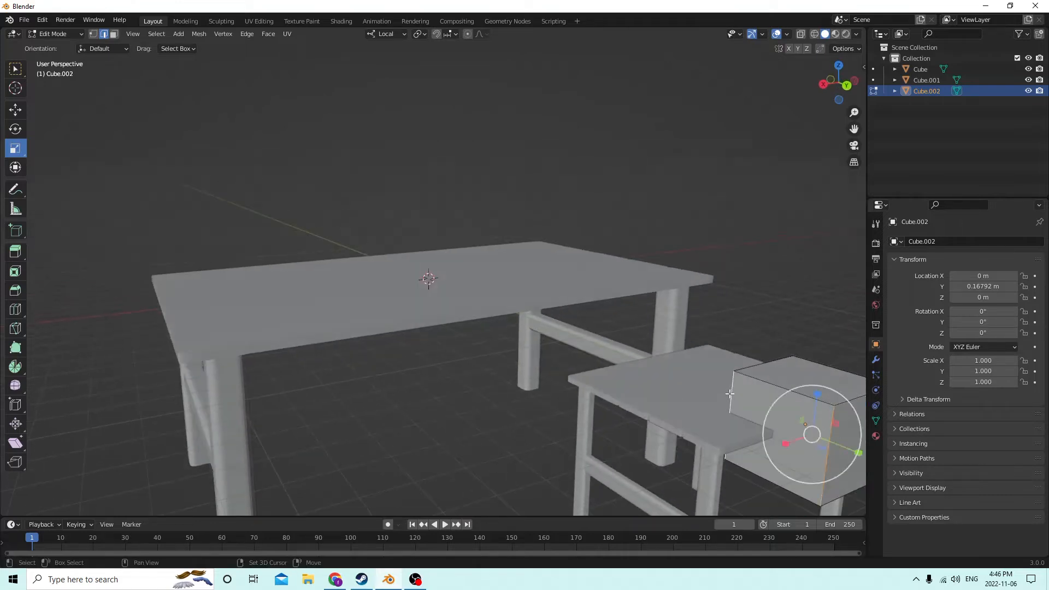
middle_drag(758, 356, 148, 364)
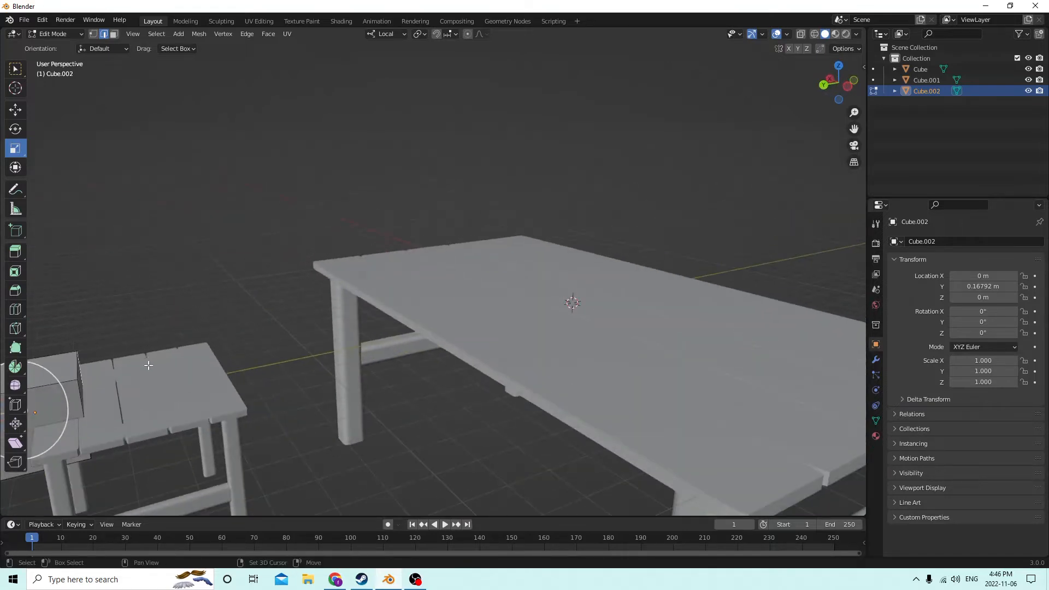
middle_drag(78, 391, 568, 374)
middle_drag(664, 370, 694, 374)
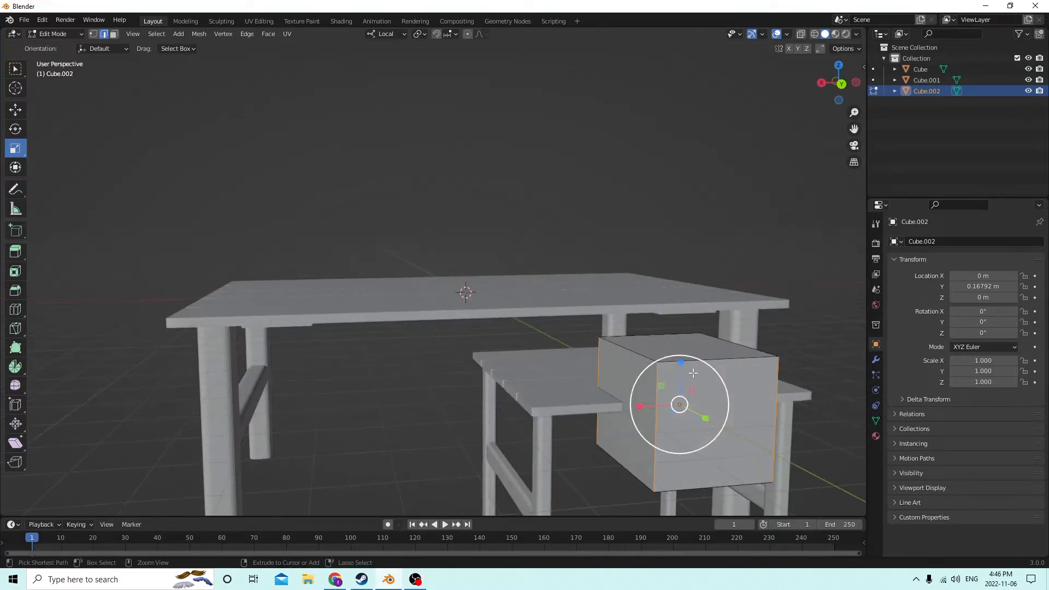
key(ctrl+b)
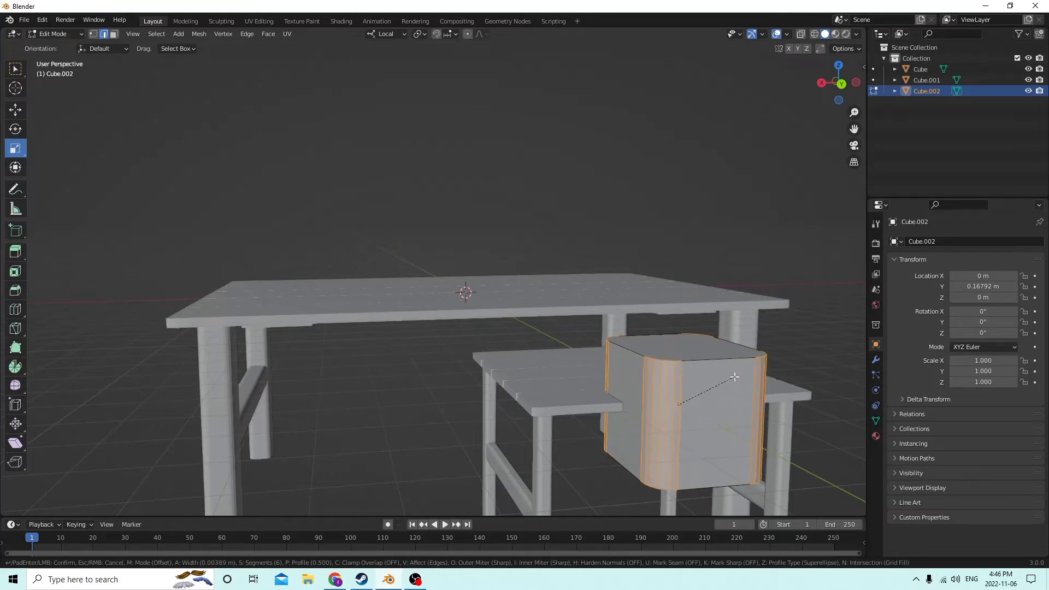
click(720, 390)
middle_drag(720, 390, 662, 383)
key(Tab)
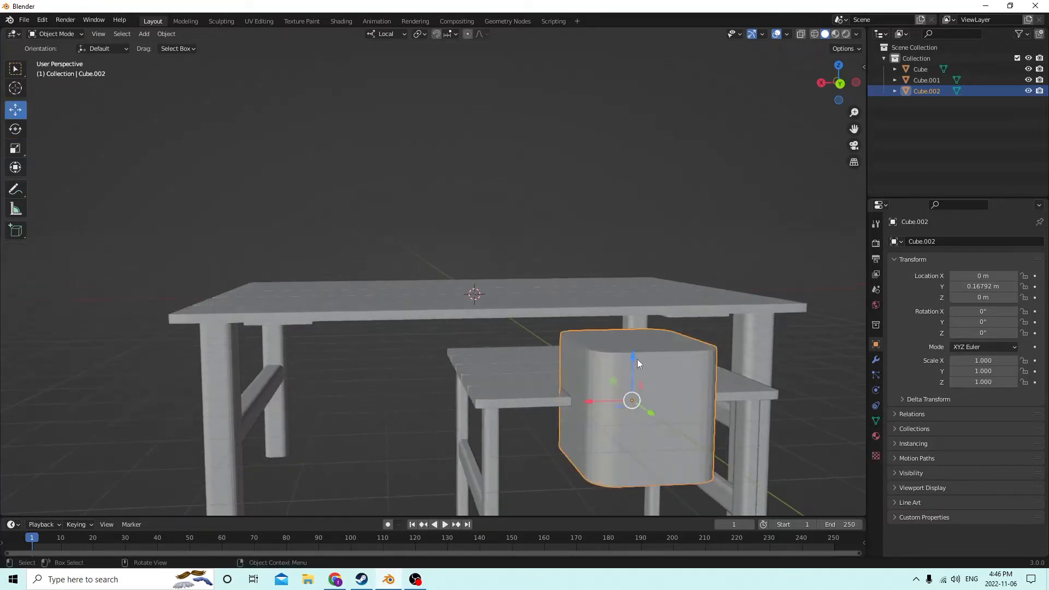
Move the rounded cube to about 0.020183 m on X and shrink it uniformly to a scale of about 0.299
drag(594, 405, 468, 406)
key(s)
click(636, 382)
key(s)
click(649, 387)
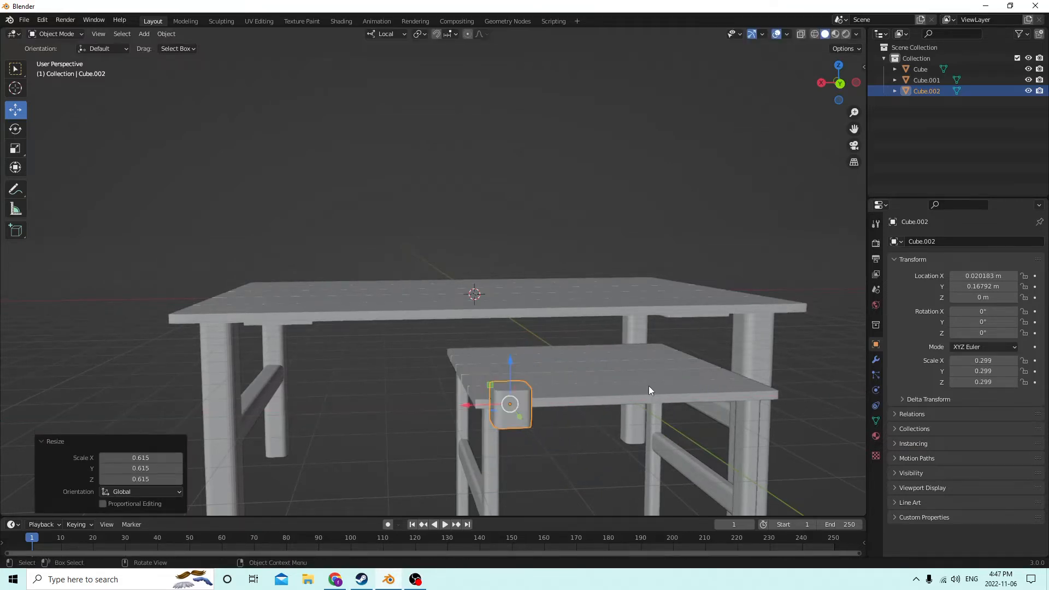
Stretch the rounded cube along Z and slim it uniformly into a post, to a scale of about 0.143, 0.143 and 1.776
middle_drag(647, 386, 697, 395)
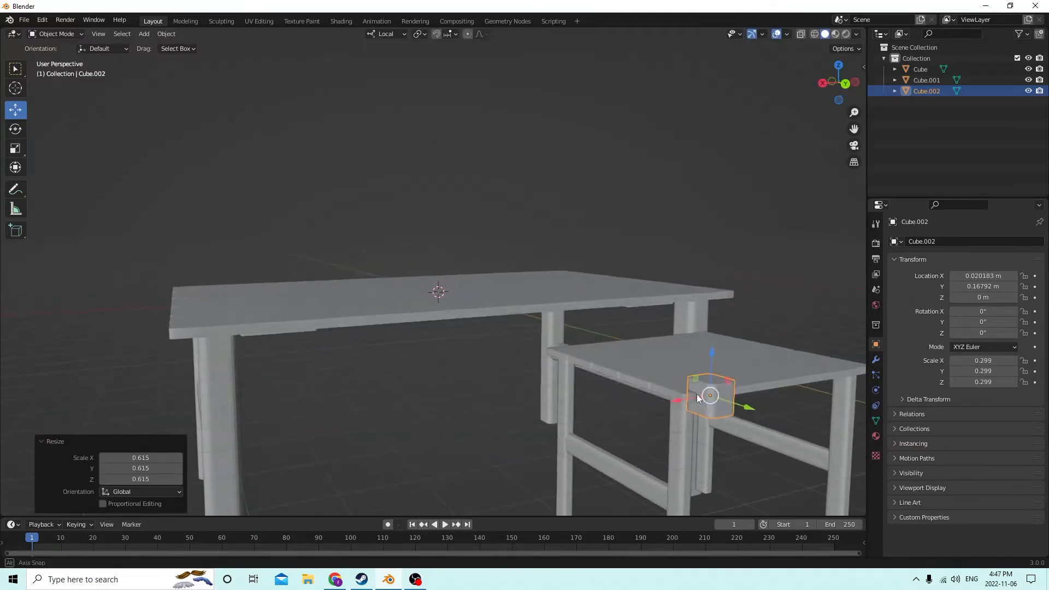
click(16, 146)
drag(717, 358, 706, 167)
scroll(713, 178, down, 2)
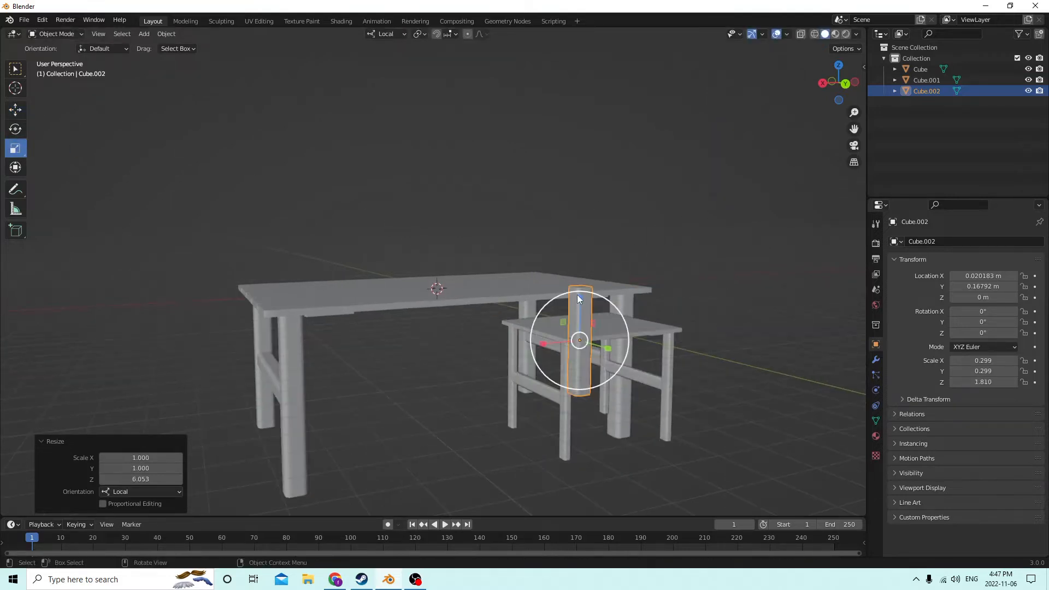
drag(577, 294, 591, 250)
key(s)
click(687, 307)
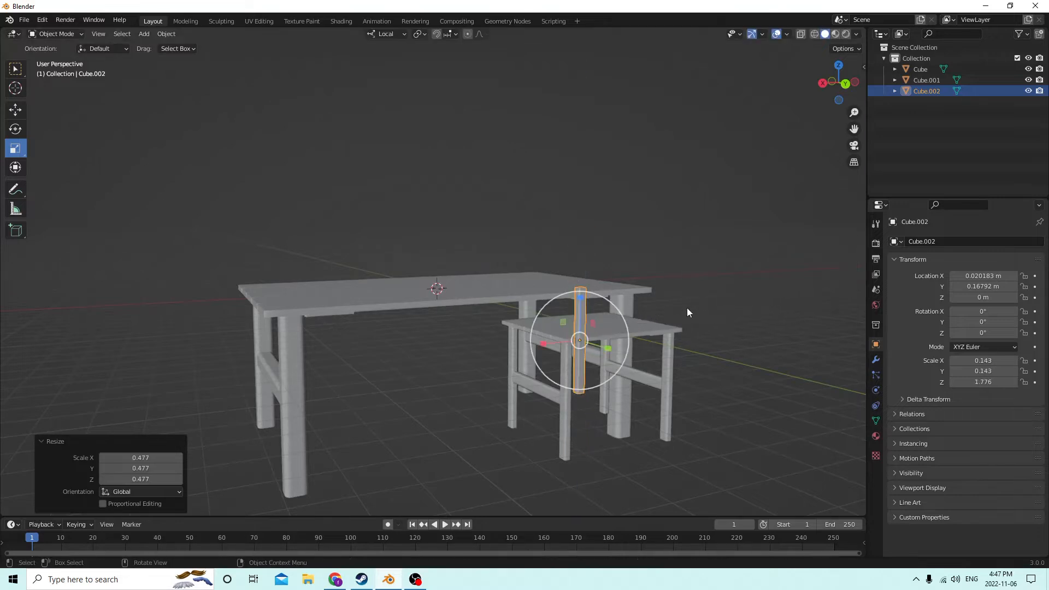
Move the post to 0.022478 m on X and 0.16398 m on Y, aligning it with the chair's corner leg
middle_drag(687, 307, 627, 320)
scroll(597, 325, up, 3)
scroll(627, 321, down, 3)
scroll(628, 320, down, 1)
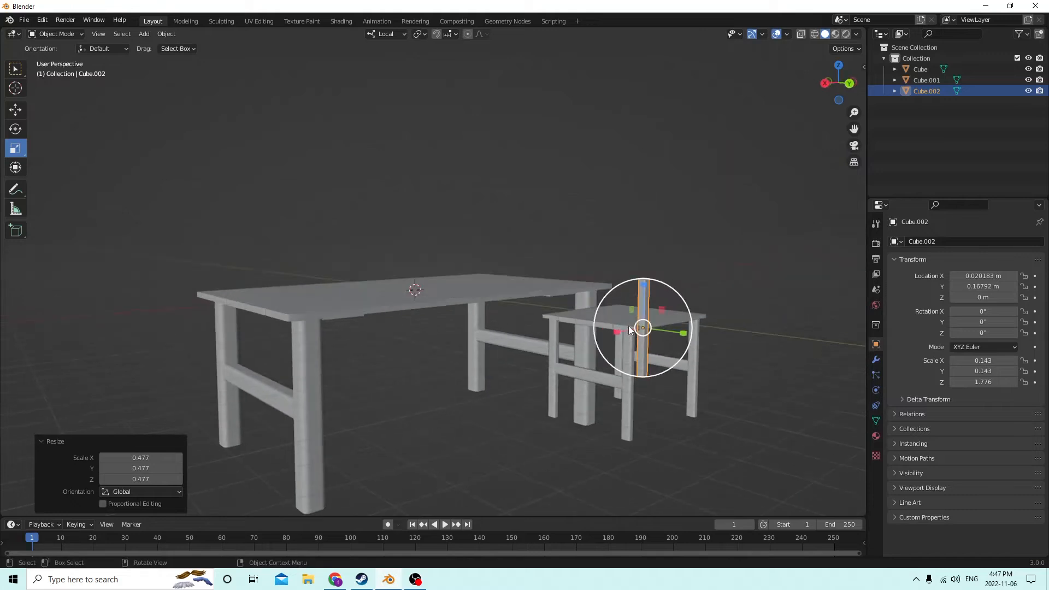
scroll(629, 326, up, 3)
click(24, 110)
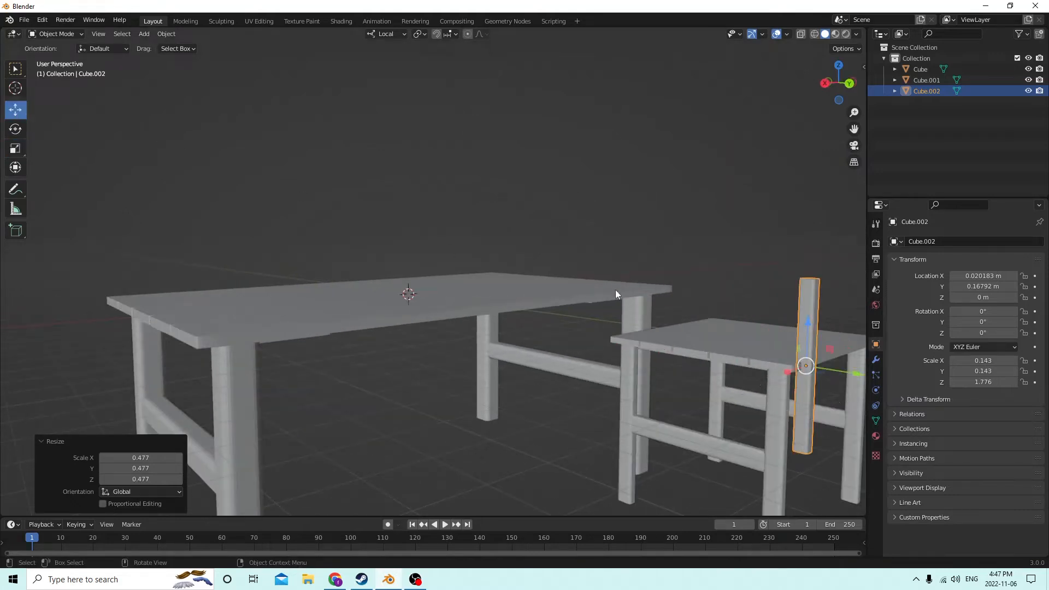
drag(852, 372, 829, 368)
middle_drag(802, 363, 470, 342)
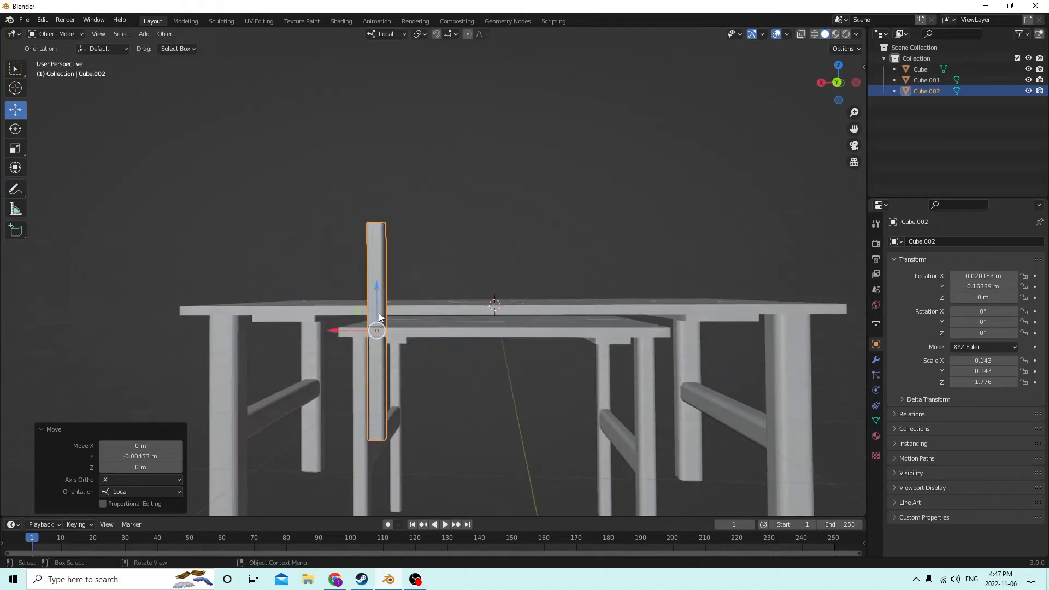
drag(346, 330, 338, 330)
middle_drag(337, 329, 405, 343)
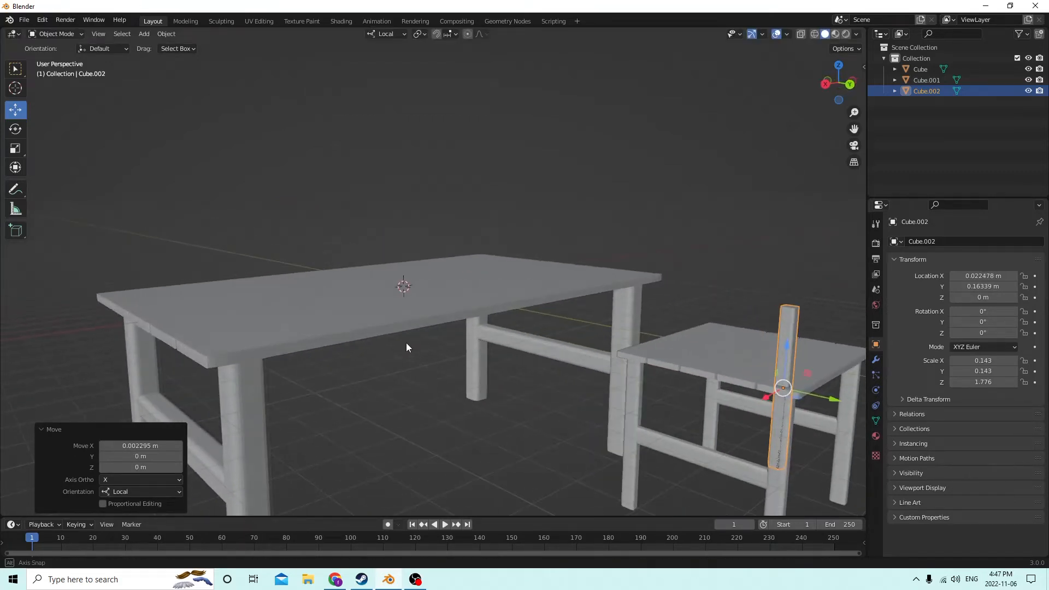
drag(832, 402, 834, 401)
middle_drag(835, 401, 317, 327)
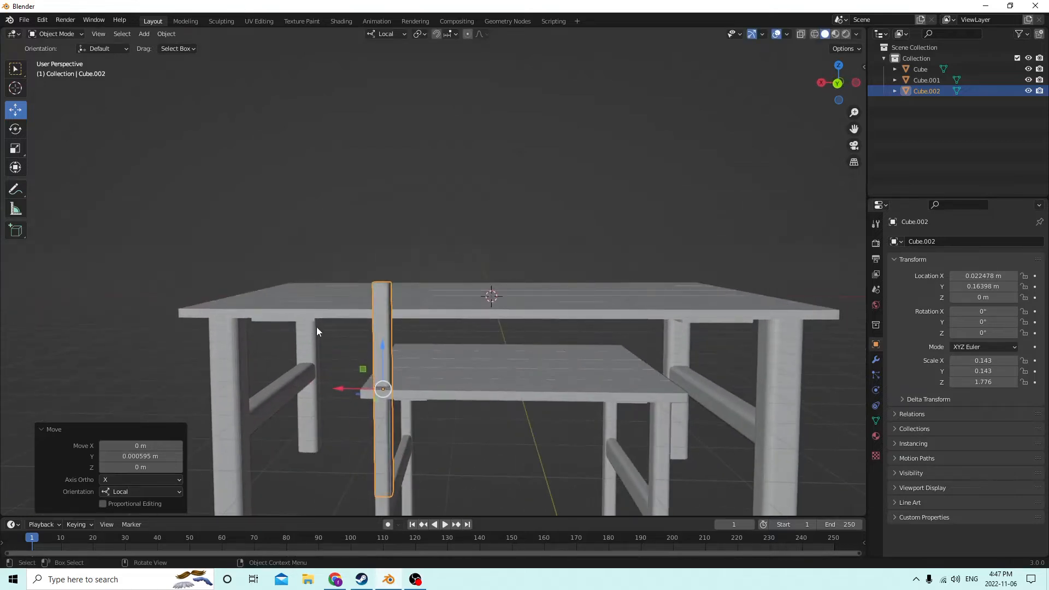
Stretch the post along Z to a scale of 2.419 and raise it to 0.024065 m on Z, standing on the seat
drag(383, 343, 387, 234)
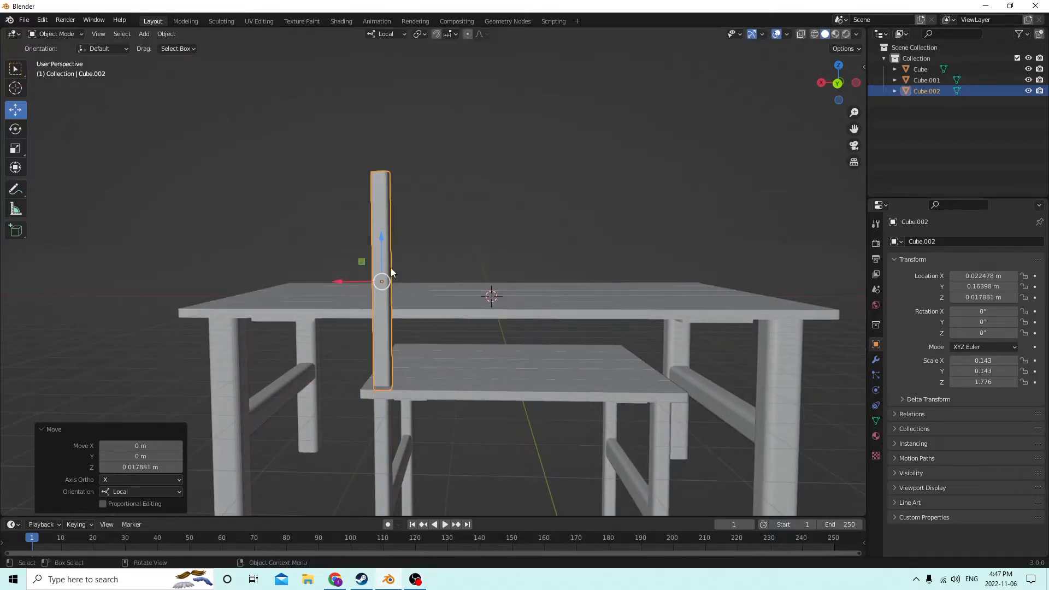
click(15, 152)
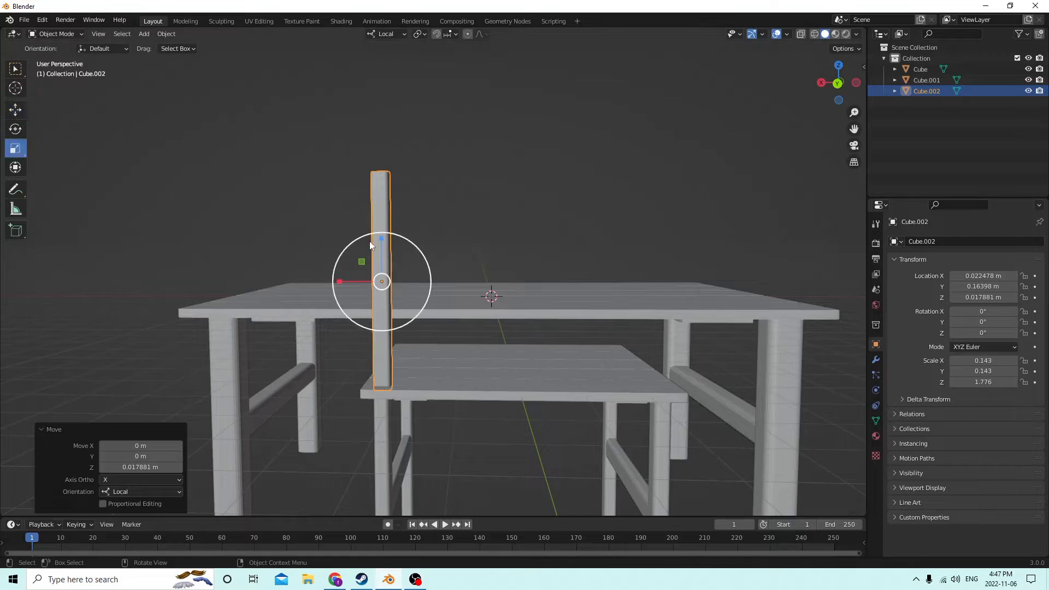
drag(381, 240, 373, 219)
scroll(372, 235, down, 2)
middle_drag(370, 239, 183, 178)
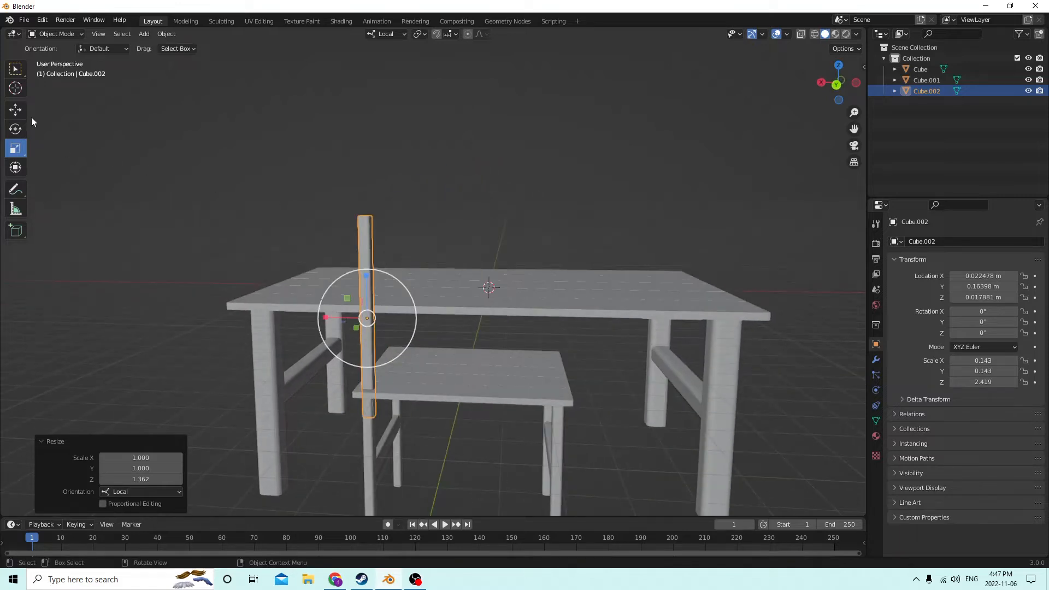
click(15, 110)
middle_drag(54, 120, 290, 195)
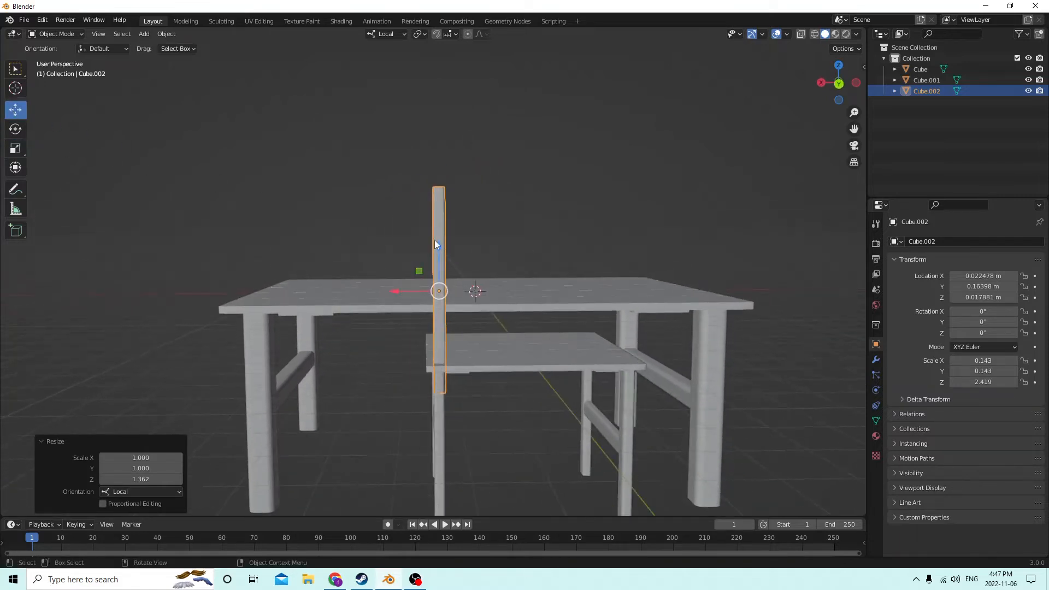
drag(434, 241, 434, 216)
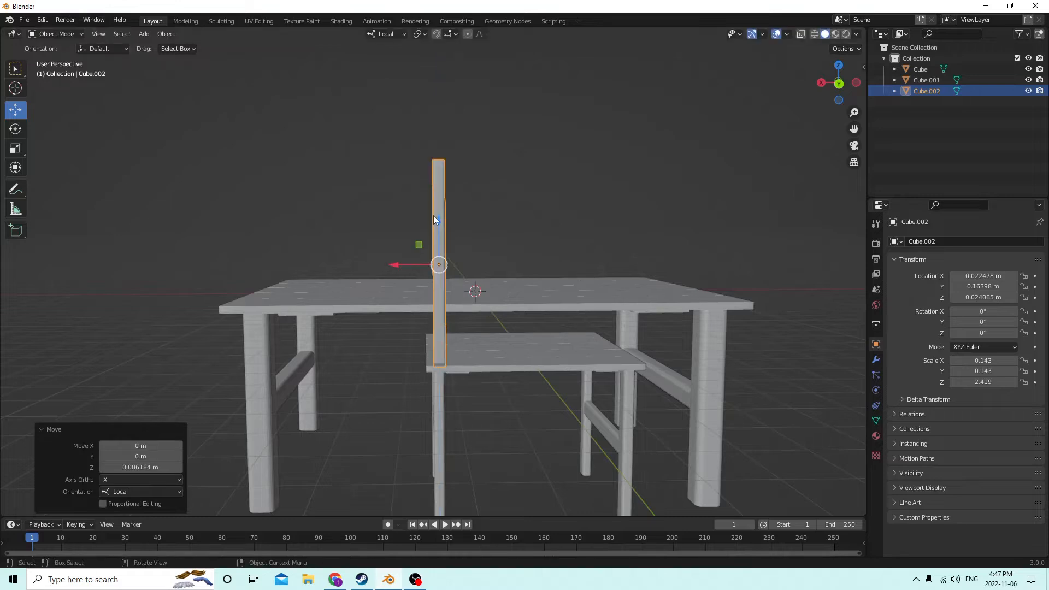
Shorten the post to a Z scale of 2.028 and reposition it at 0.019141 m on X and 0.02047 m on Z
mouse_move(393, 265)
mouse_down()
mouse_move(439, 263)
mouse_move(406, 258)
mouse_up()
mouse_move(406, 258)
middle_down()
mouse_move(372, 266)
mouse_move(389, 268)
middle_up()
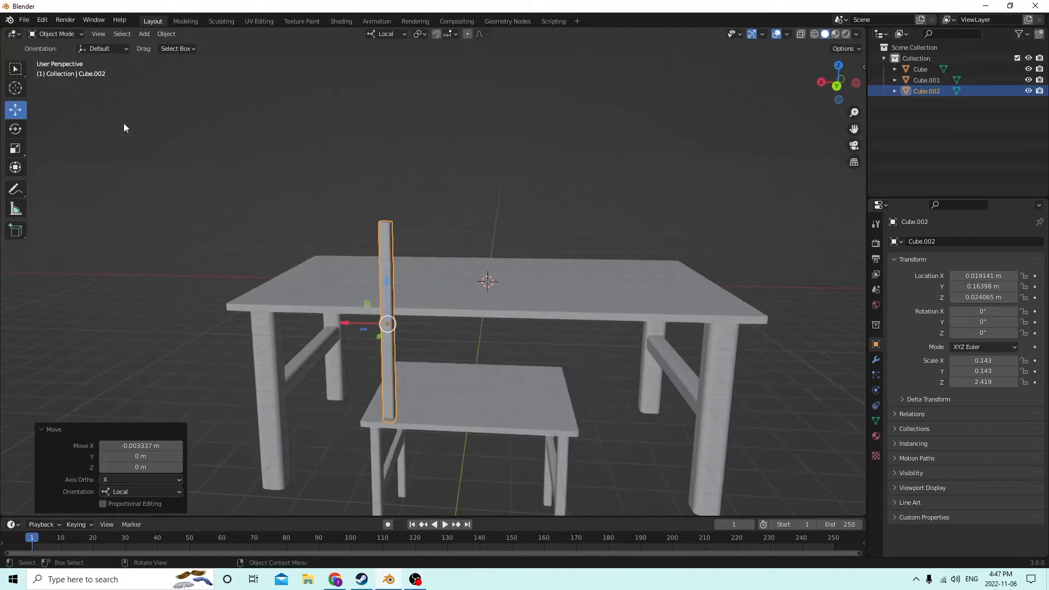
click(15, 148)
middle_drag(153, 156, 382, 224)
drag(437, 247, 440, 255)
middle_drag(440, 254, 437, 248)
click(15, 110)
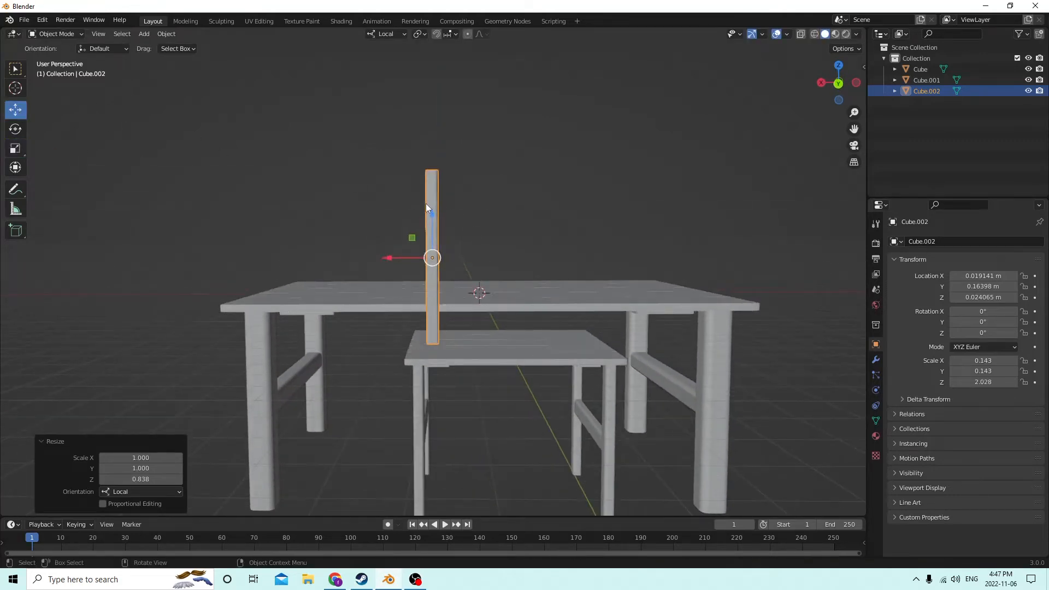
drag(431, 213, 434, 230)
mouse_move(434, 230)
middle_down()
mouse_move(450, 254)
mouse_move(463, 254)
mouse_move(434, 239)
middle_up()
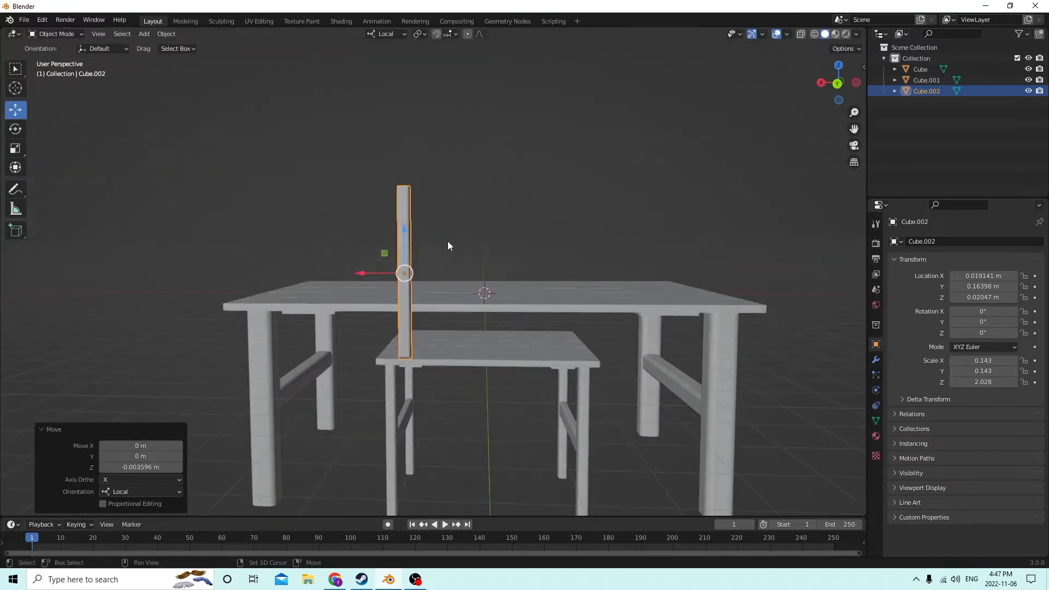
Duplicate the backrest post and mirror the copy's position by setting its X location to -0.019141 m
key(shift+d)
key(Escape)
middle_drag(506, 234, 539, 233)
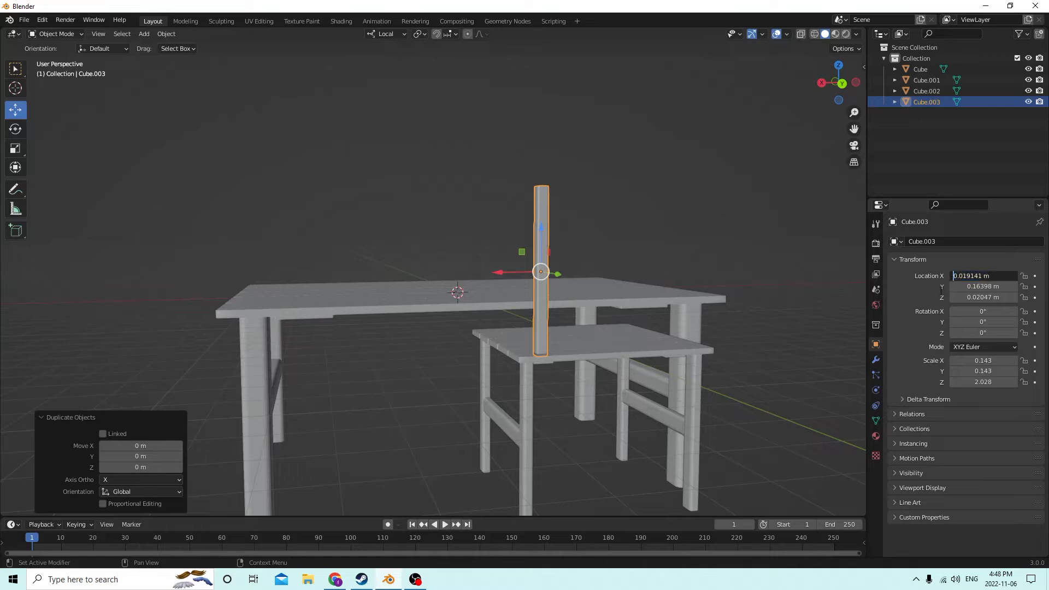
text(-)
key(Return)
middle_drag(726, 265, 664, 268)
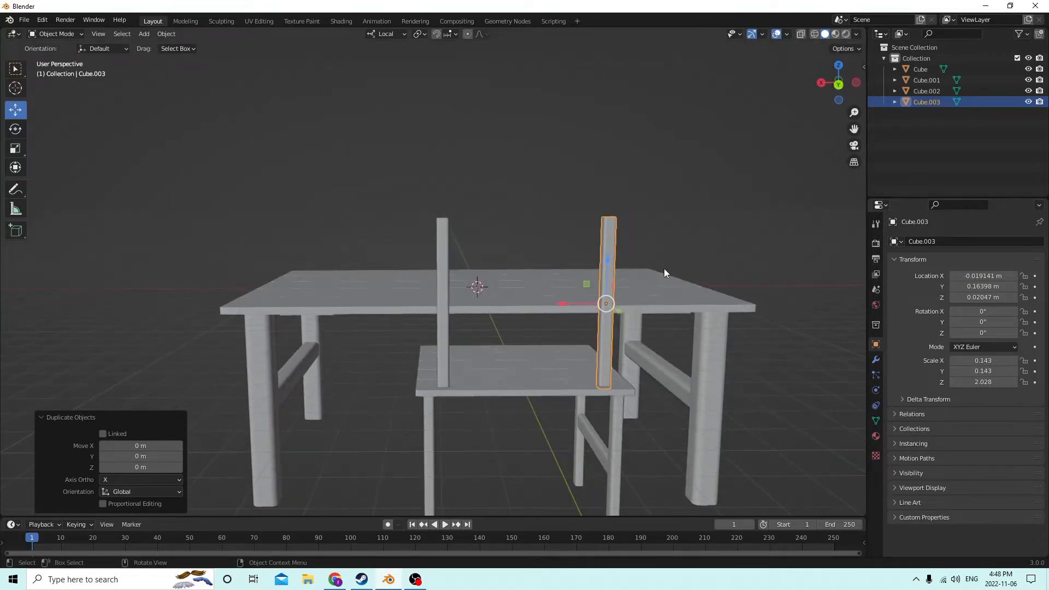
Duplicate the second post and center the copy between both posts with an X location of 0 m
key(shift+d)
key(Escape)
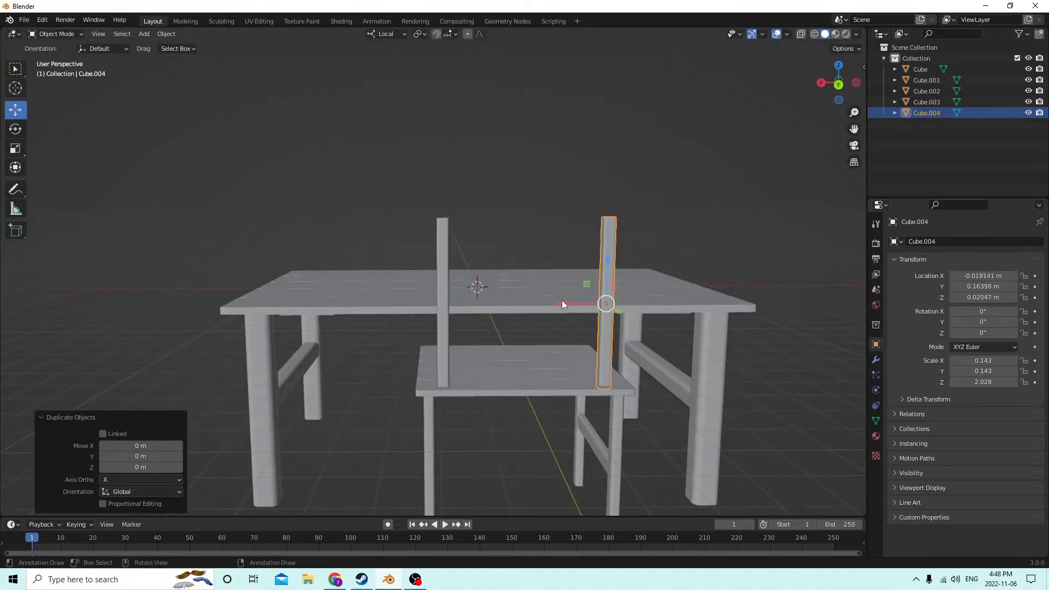
drag(562, 303, 504, 303)
key(Escape)
click(982, 275)
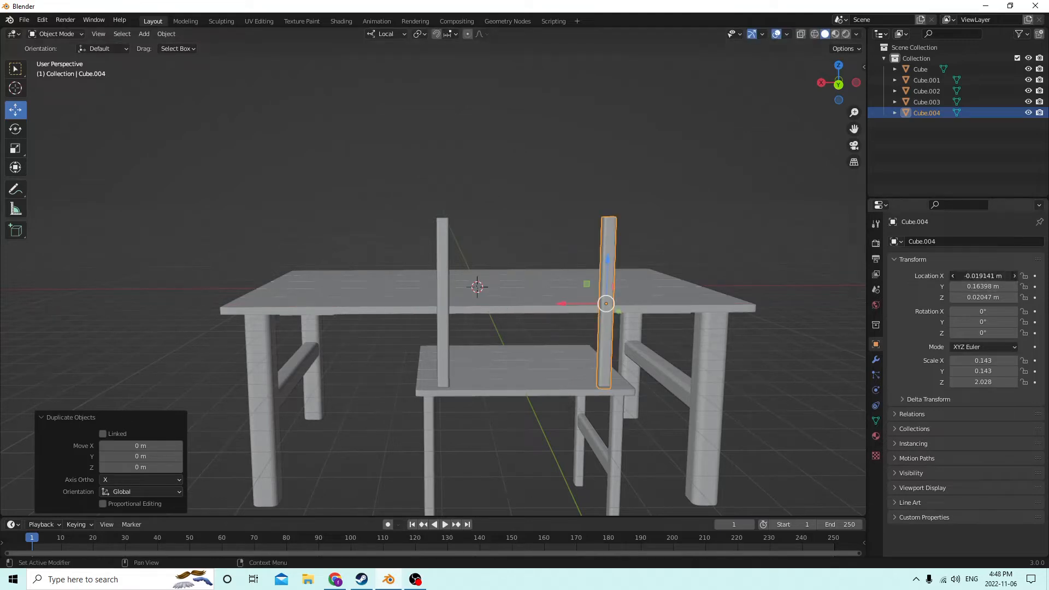
text(0)
key(Return)
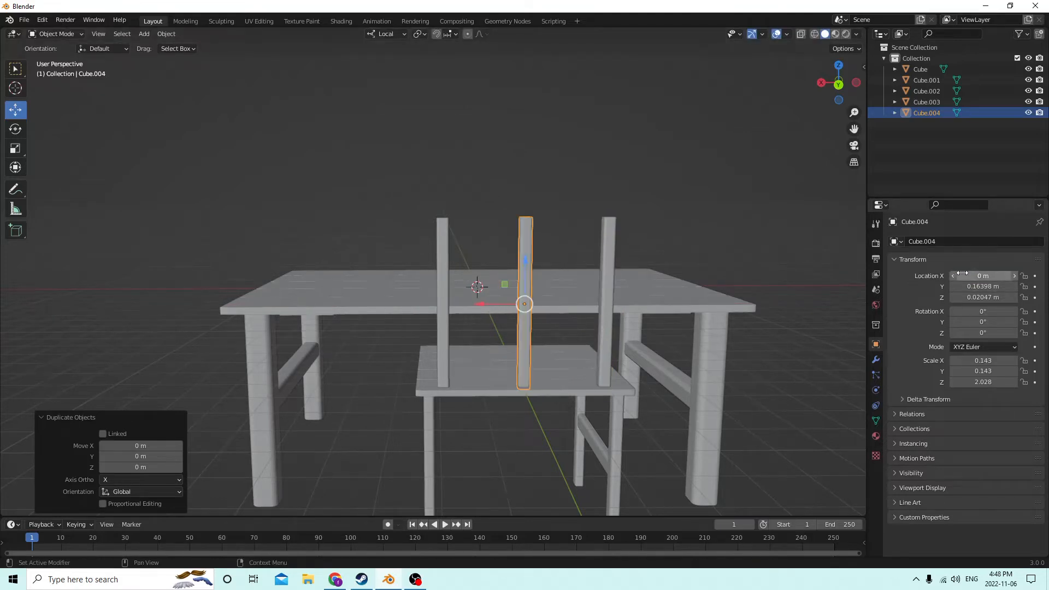
Try rotating the middle post 90° about X and about Z, resetting each rotation to 0°
click(986, 311)
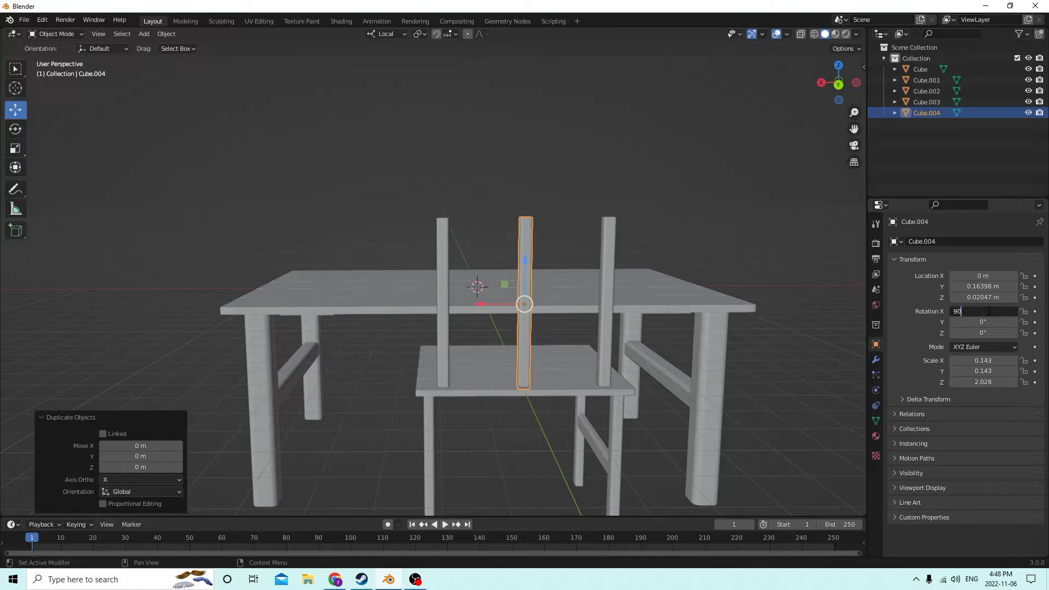
text(90)
key(Return)
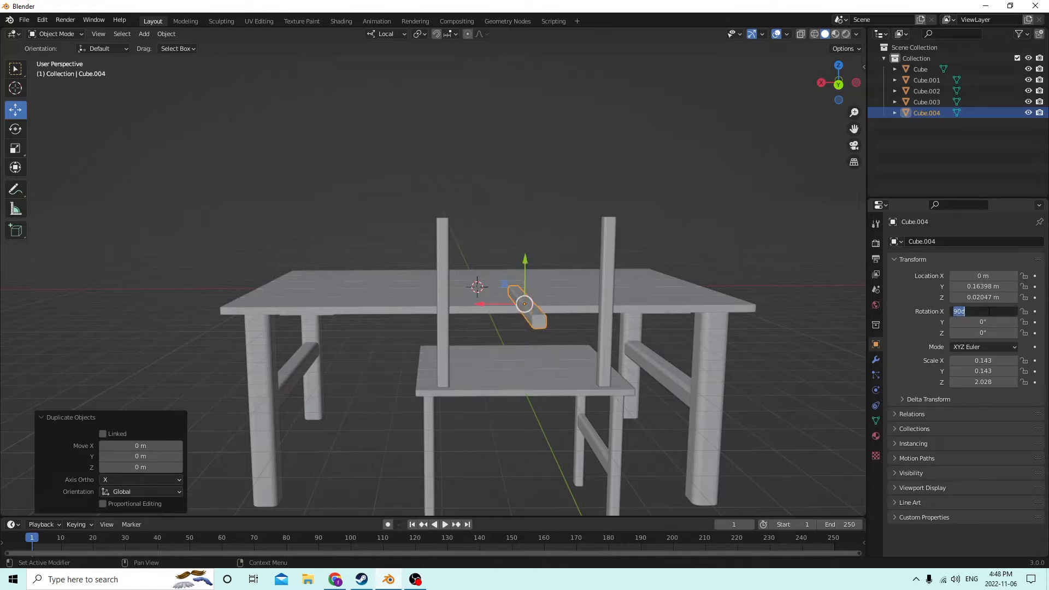
key(Return)
click(986, 332)
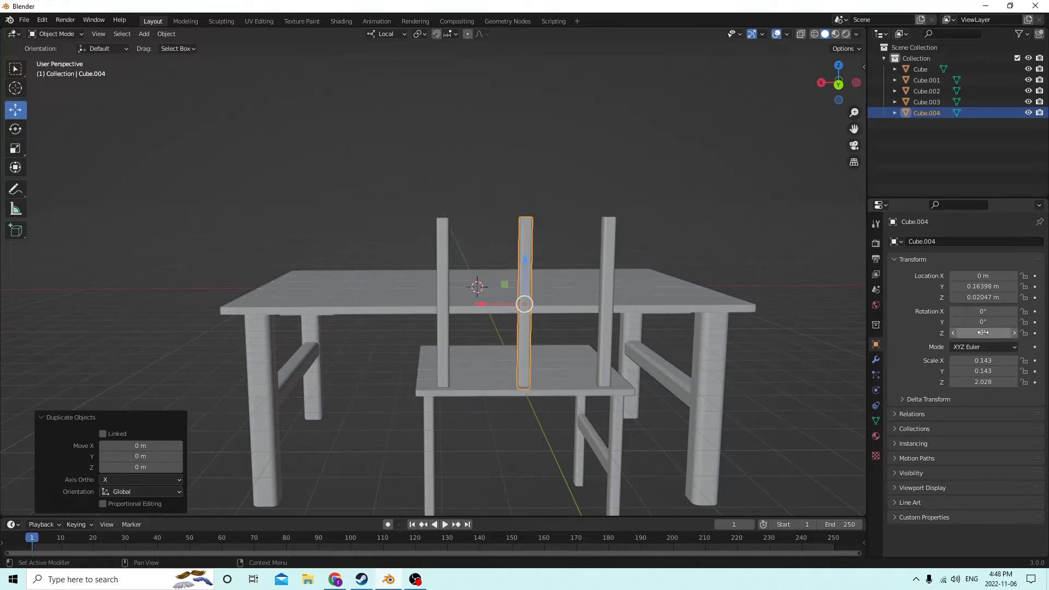
text(90)
key(Return)
click(985, 333)
text(0)
key(Return)
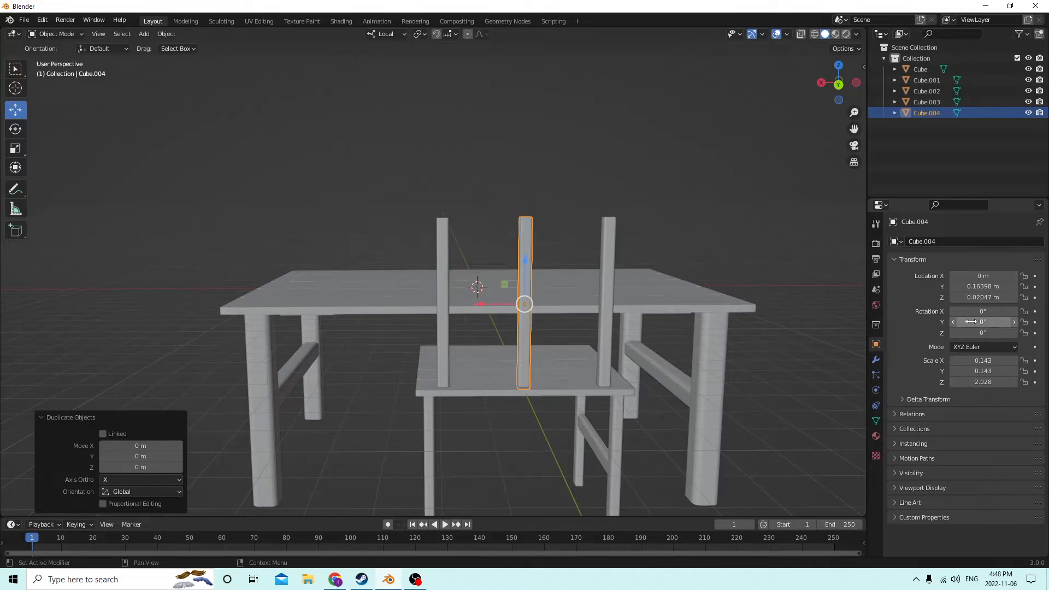
Rotate the middle post 90° about Y so it lies horizontally between the two backrest posts
click(972, 321)
text(90)
key(Return)
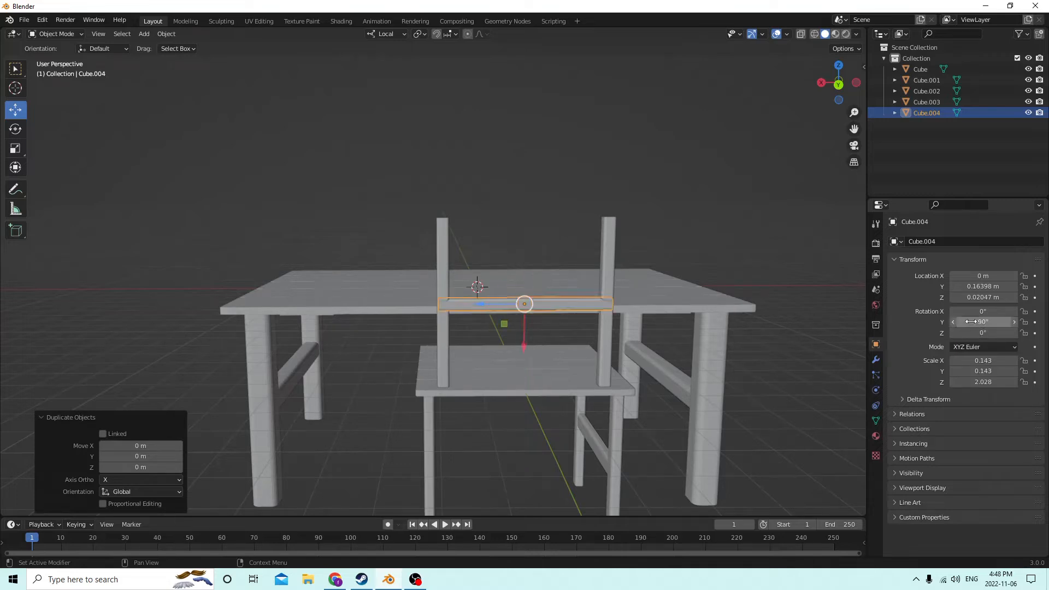
Slim the horizontal slat uniformly to 0.119 and lengthen it to a Z scale of 1.931 so its ends enter both posts
middle_drag(601, 195, 637, 221)
scroll(657, 219, up, 3)
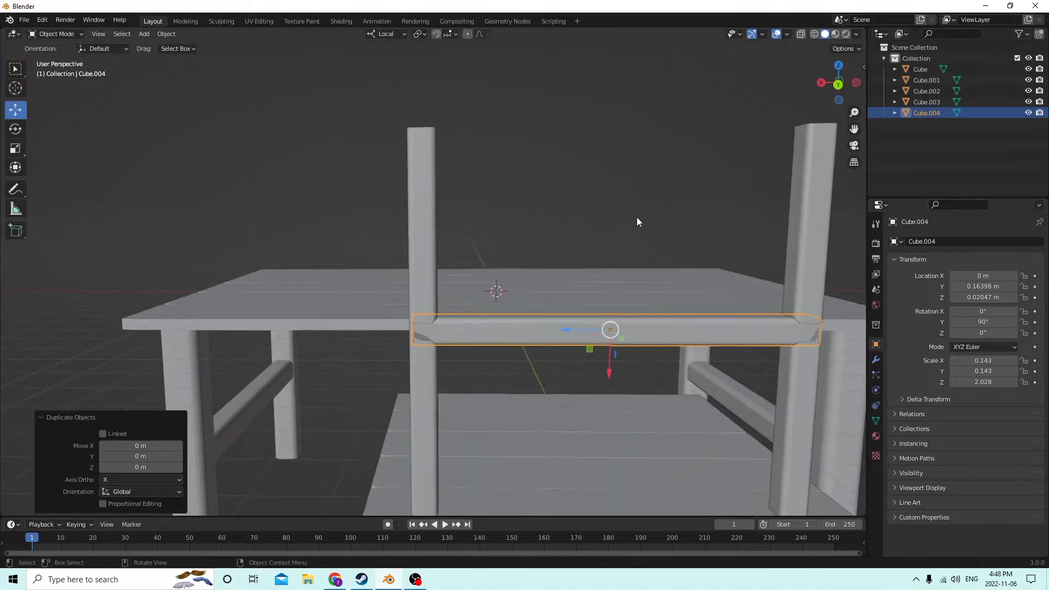
key(s)
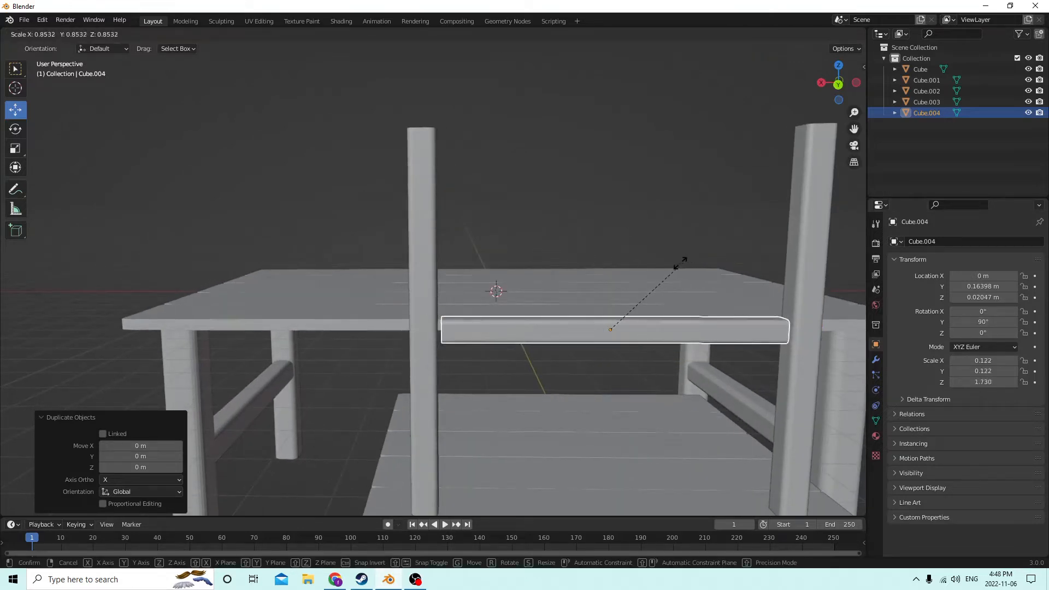
click(680, 263)
click(16, 149)
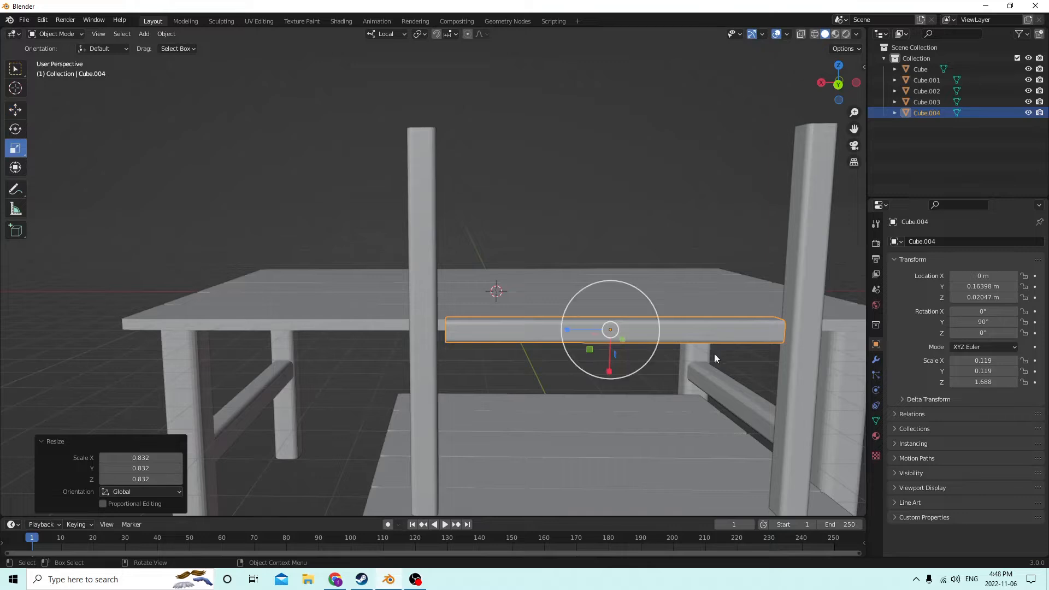
drag(563, 329, 534, 310)
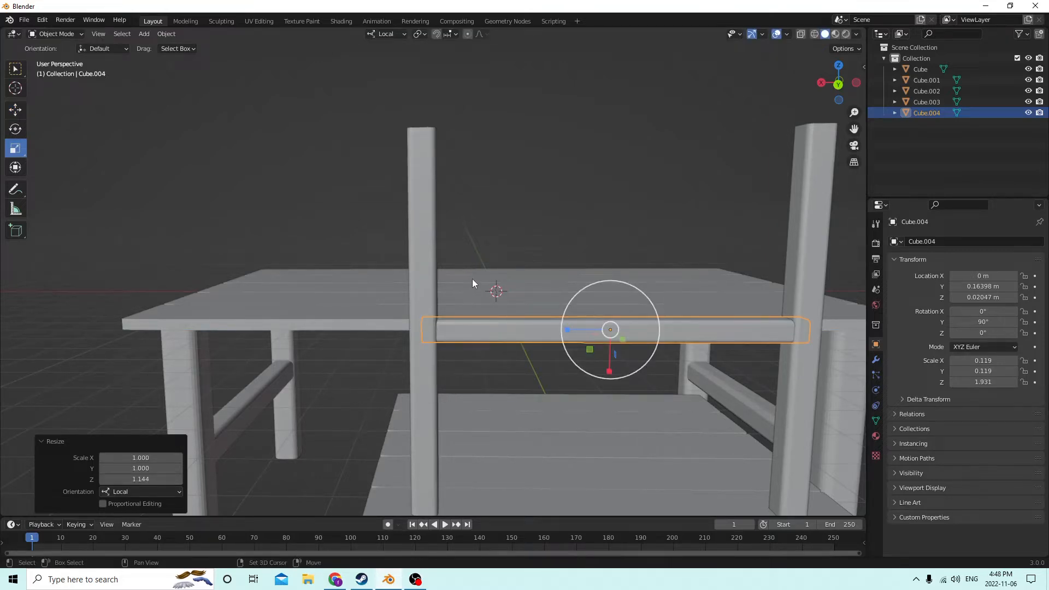
Duplicate the slat twice, raising the first copy to 0.024563 m on Z and the second an even gap higher
key(shift+d)
key(Escape)
click(14, 110)
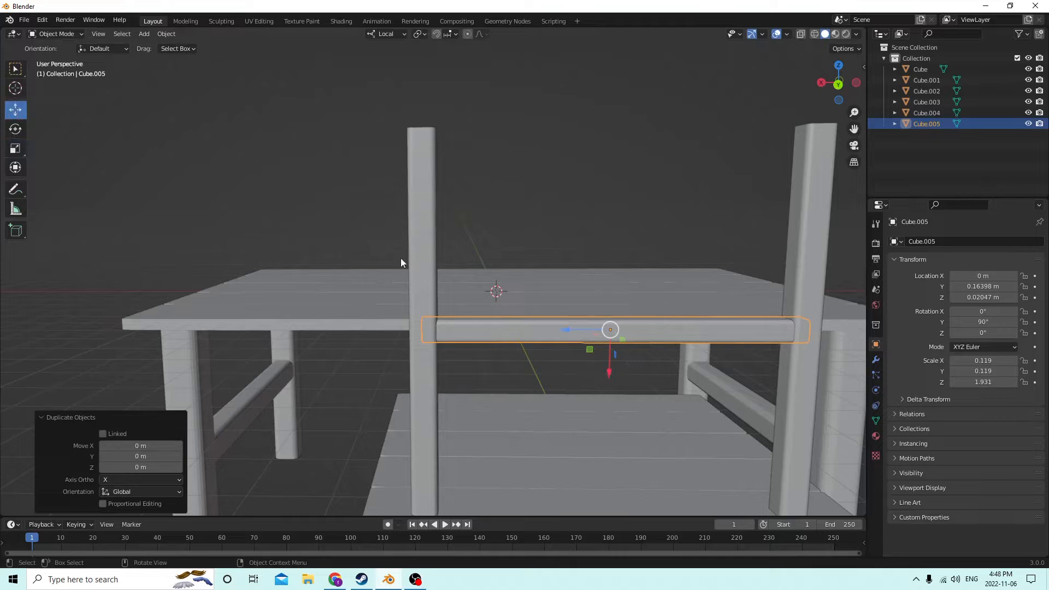
drag(599, 362, 598, 331)
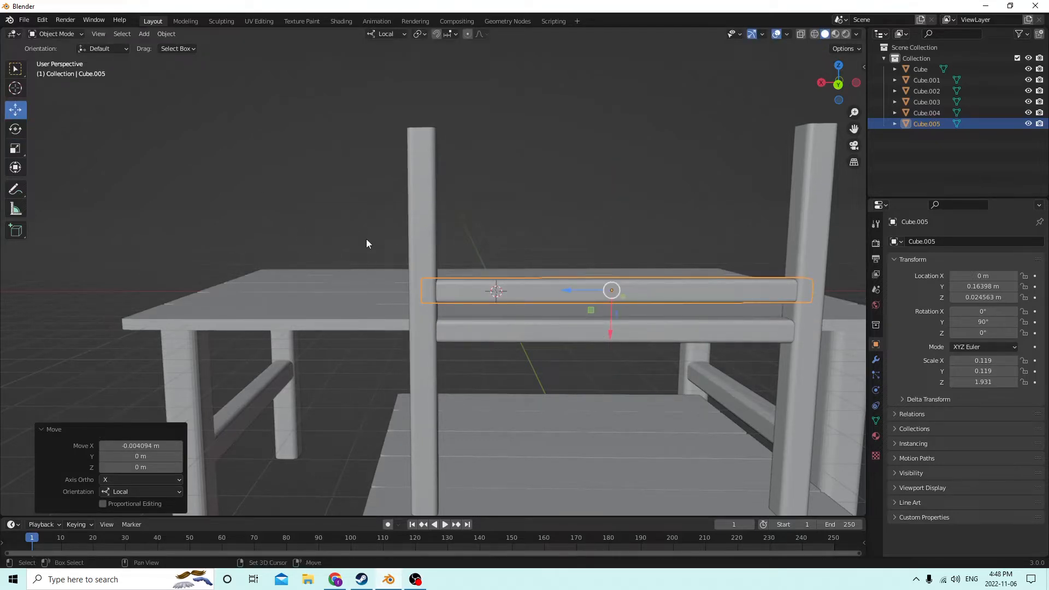
key(shift+d)
key(Escape)
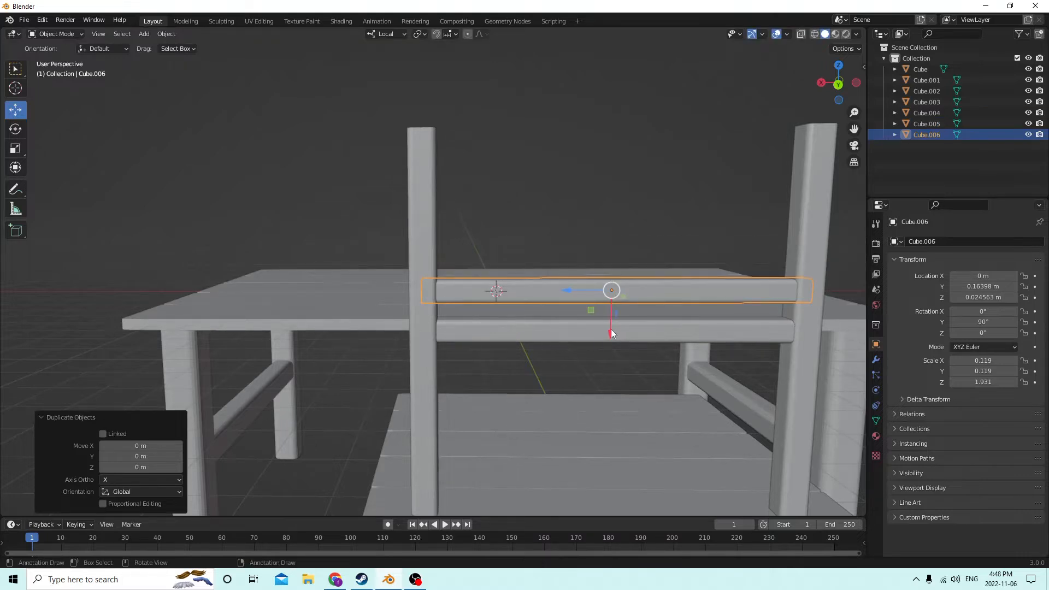
drag(610, 329, 605, 247)
Duplicate the top slat twice more, stacking the copies evenly upward to 0.037605 m on Z
key(shift+d)
key(Escape)
key(shift+d)
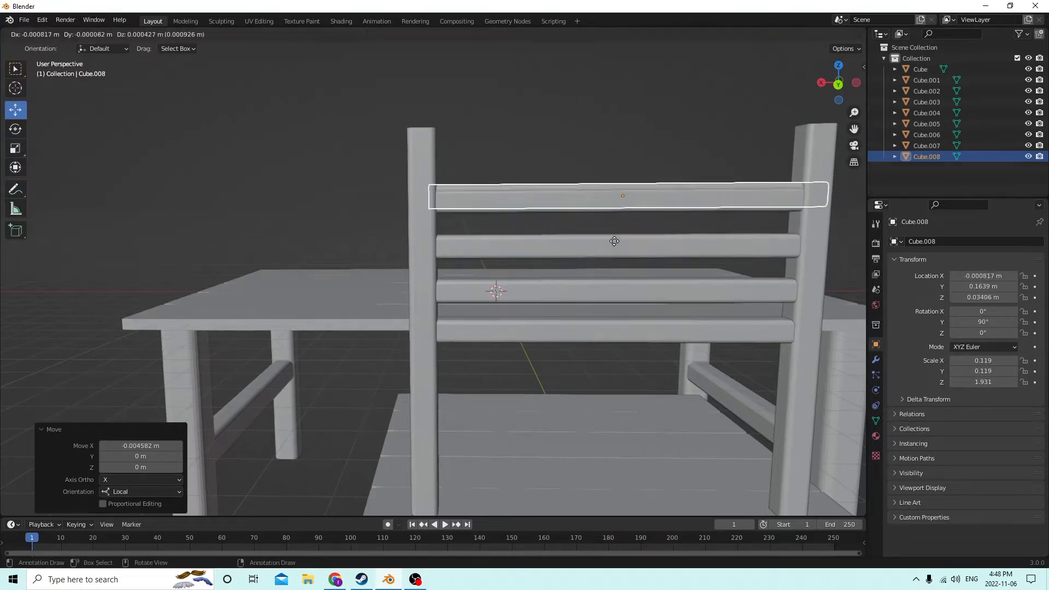
key(Escape)
drag(613, 247, 609, 204)
Duplicate the top slat and raise the copy to 0.041842 m on Z so it caps the two backrest posts
key(shift+d)
key(Escape)
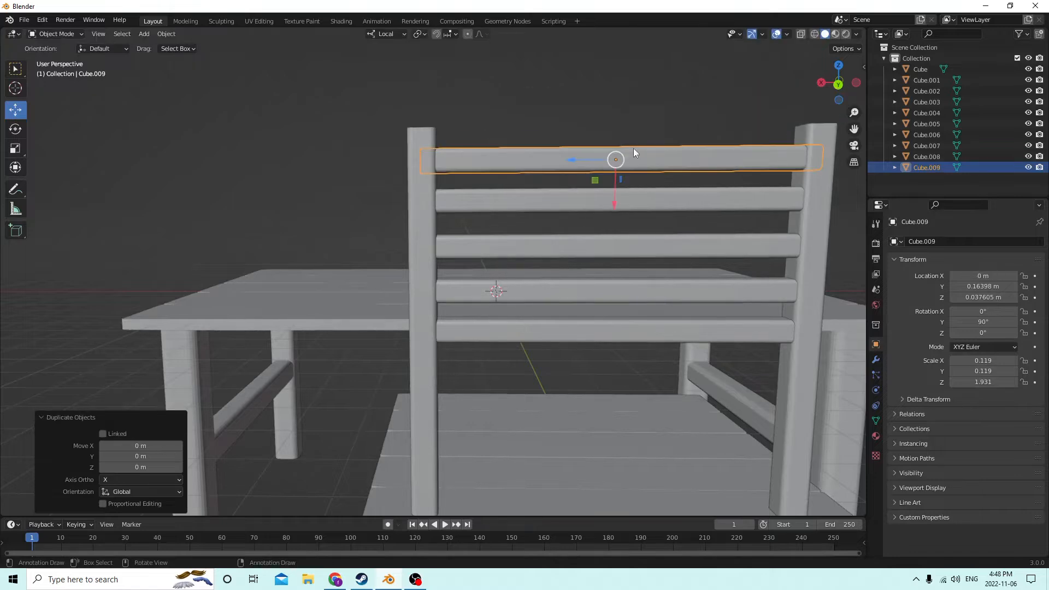
scroll(605, 212, down, 3)
middle_drag(606, 212, 620, 219)
scroll(576, 213, down, 3)
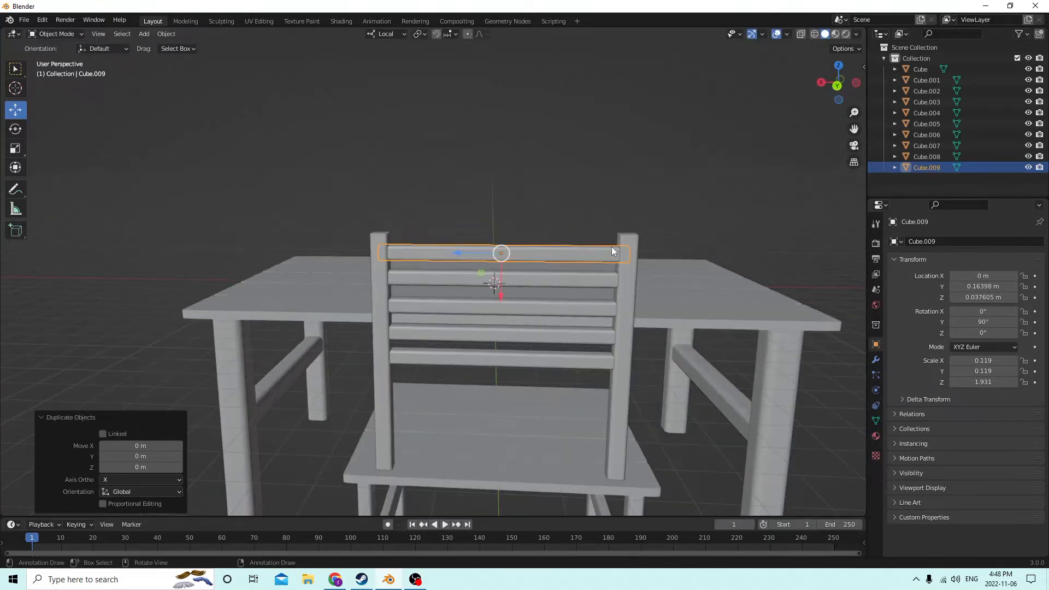
middle_drag(612, 248, 631, 255)
drag(632, 308, 632, 277)
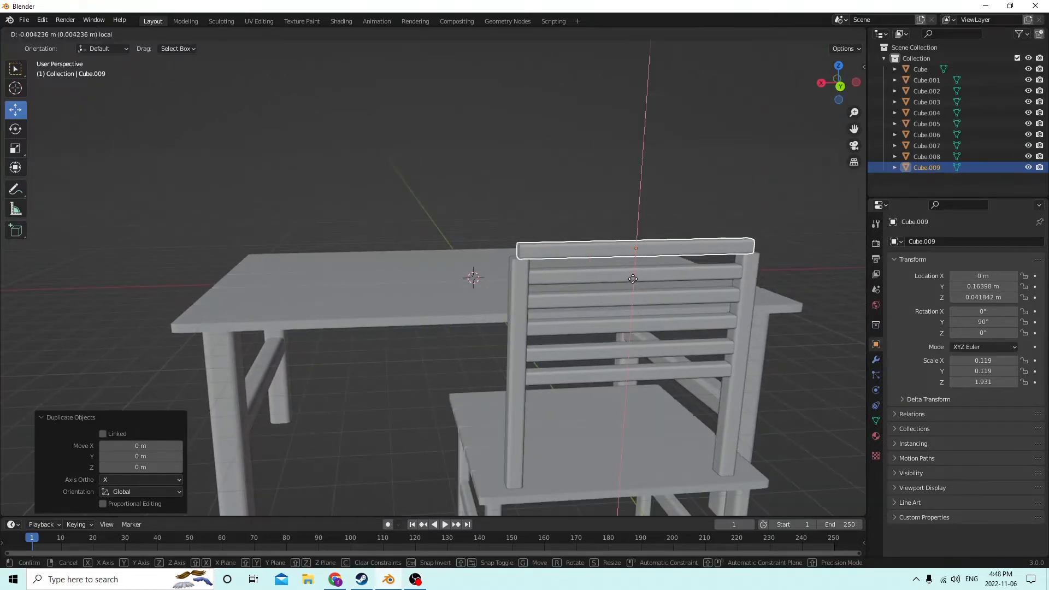
Scale the top rail uniformly by 1.232 so it overhangs both posts, and lower it onto them at 0.04125 m on Z
middle_drag(632, 277, 532, 280)
key(s)
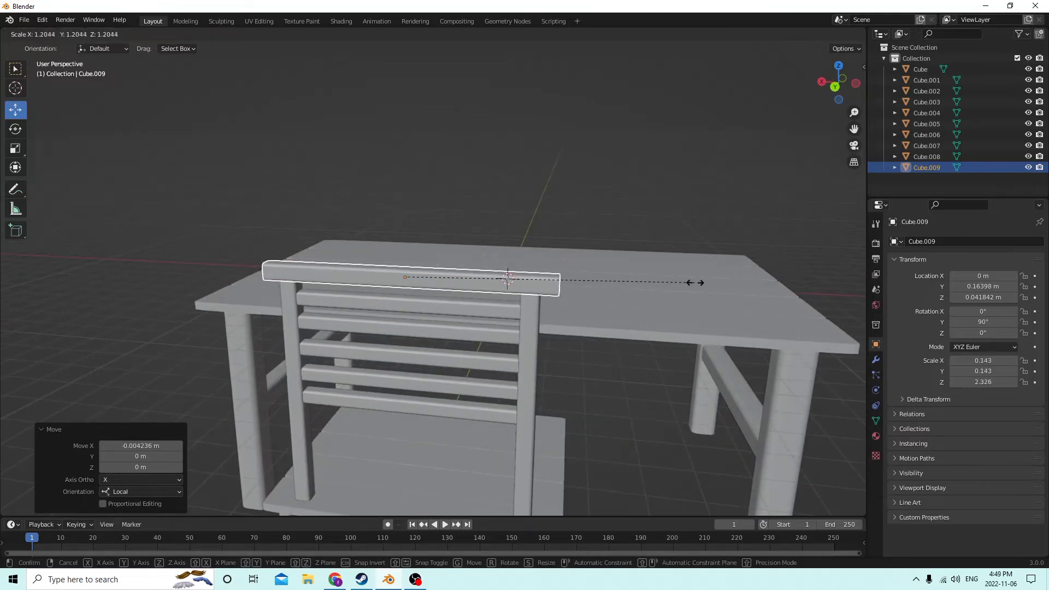
click(695, 282)
middle_drag(700, 283, 495, 237)
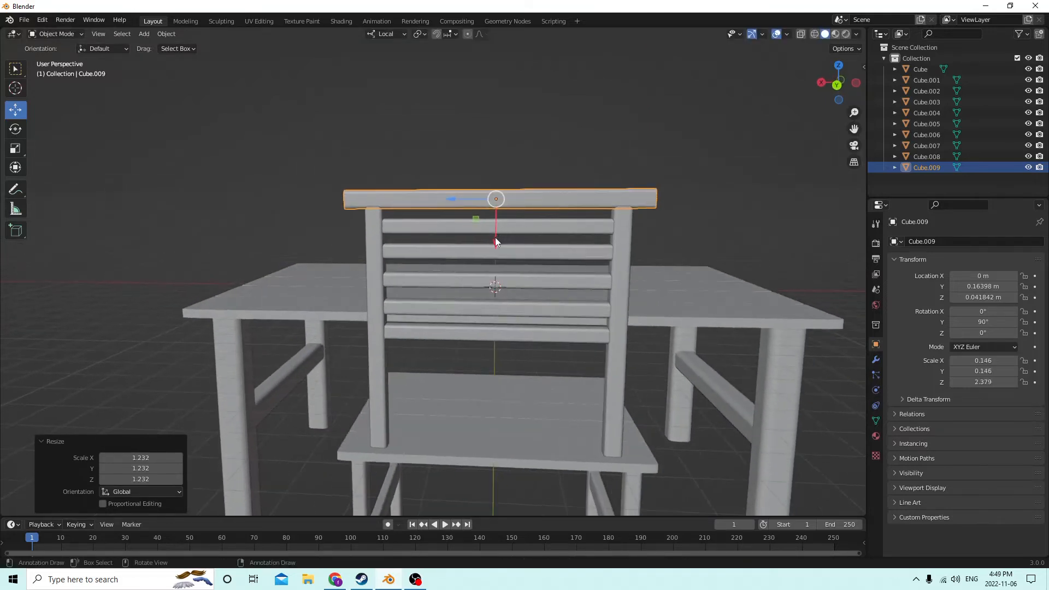
drag(495, 237, 506, 244)
middle_drag(506, 244, 562, 252)
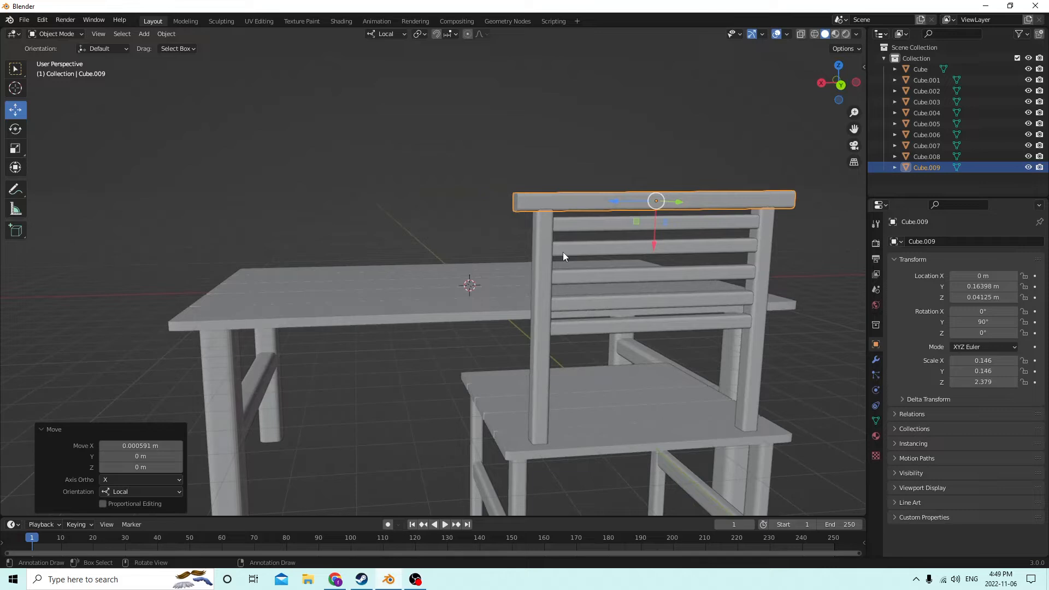
Join the five slats, both posts and the top rail into a single backrest object
click(749, 384)
click(699, 320)
shift+click(680, 304)
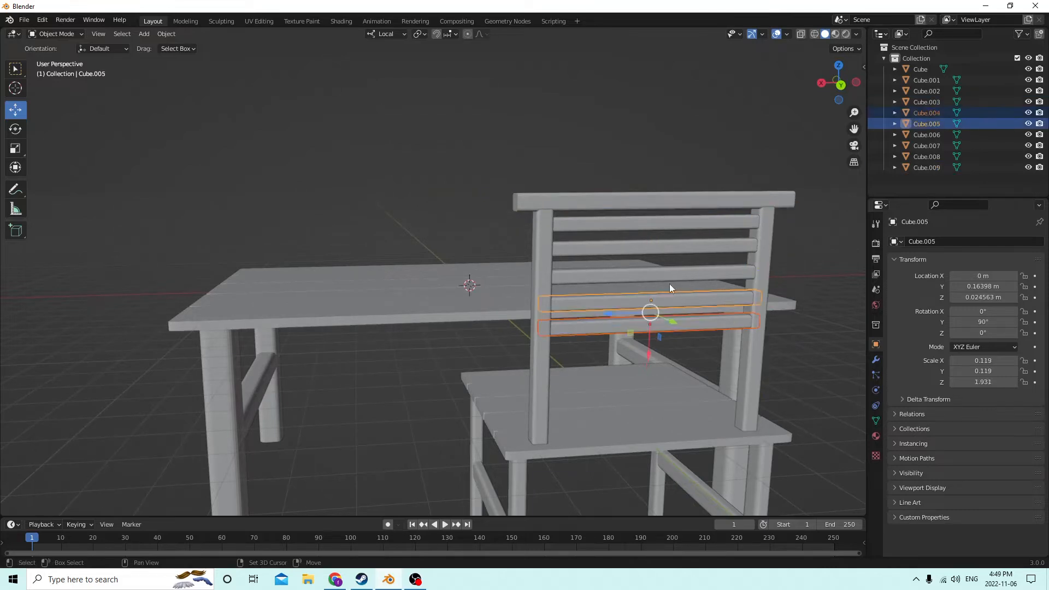
shift+click(664, 270)
shift+click(657, 250)
shift+click(652, 222)
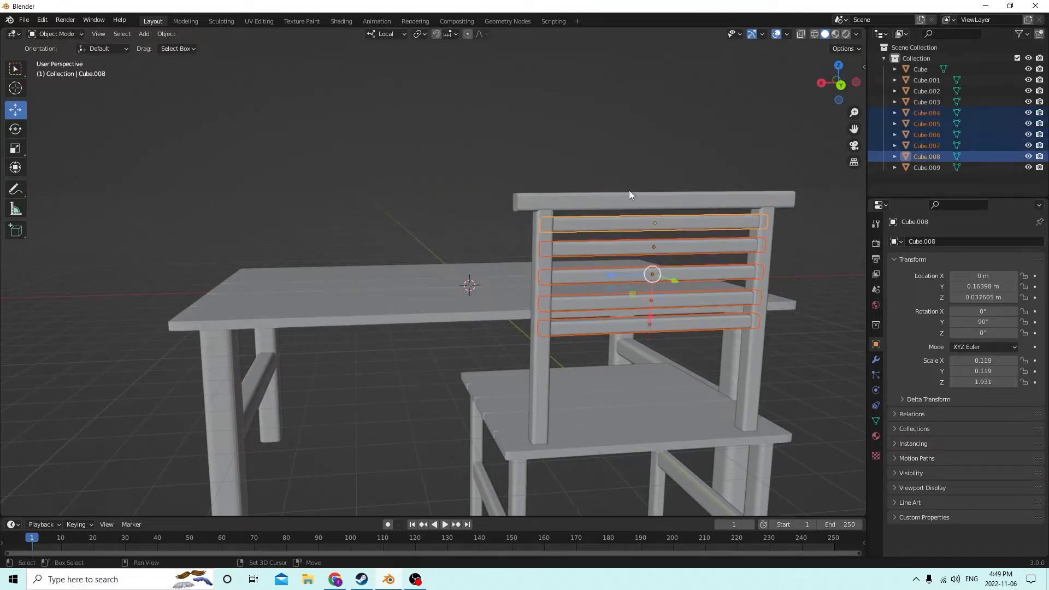
shift+click(546, 319)
shift+click(741, 355)
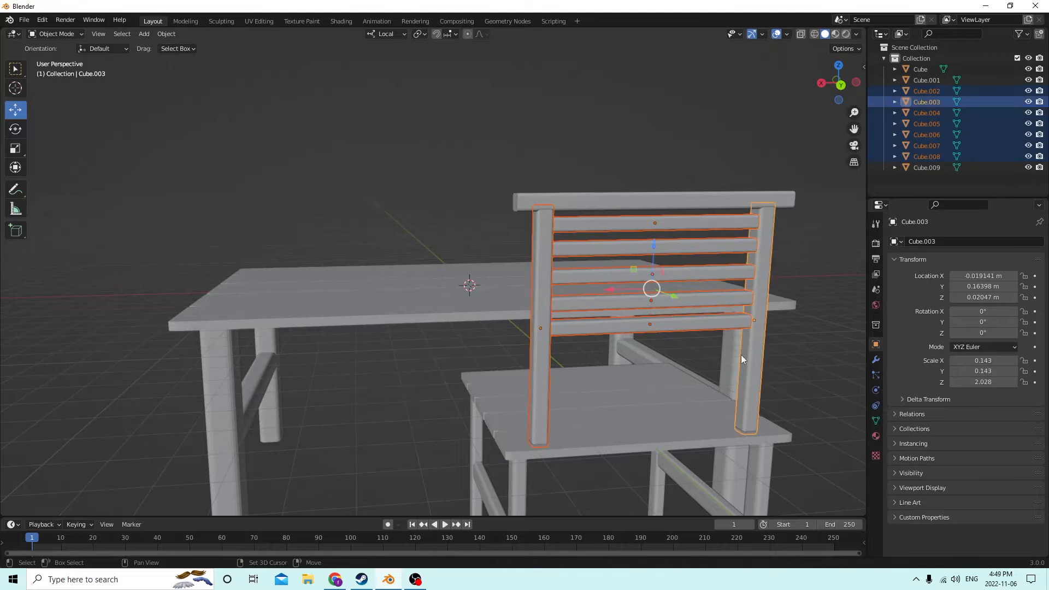
shift+click(660, 201)
key(ctrl+j)
Tilt the joined backrest about 2.3° around its local Z axis so its top leans away from the table
scroll(615, 191, down, 5)
middle_drag(616, 191, 739, 167)
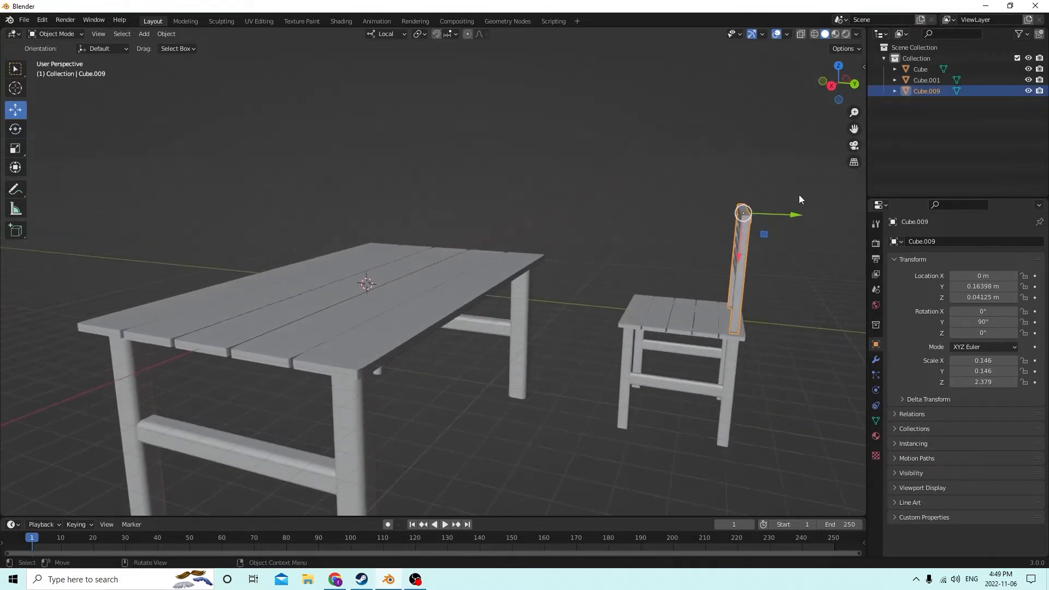
middle_drag(800, 199, 797, 197)
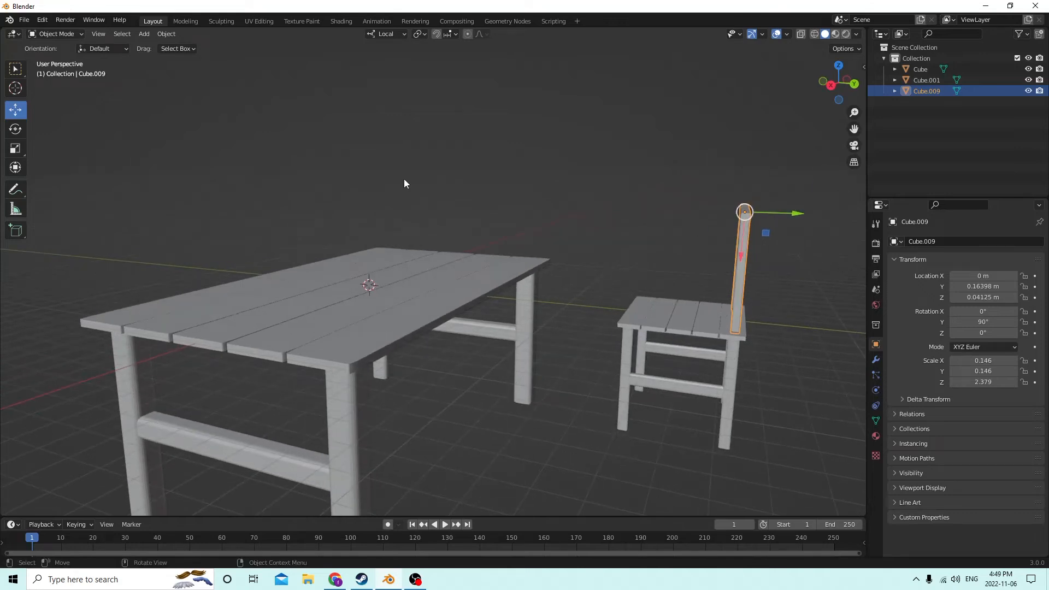
click(16, 128)
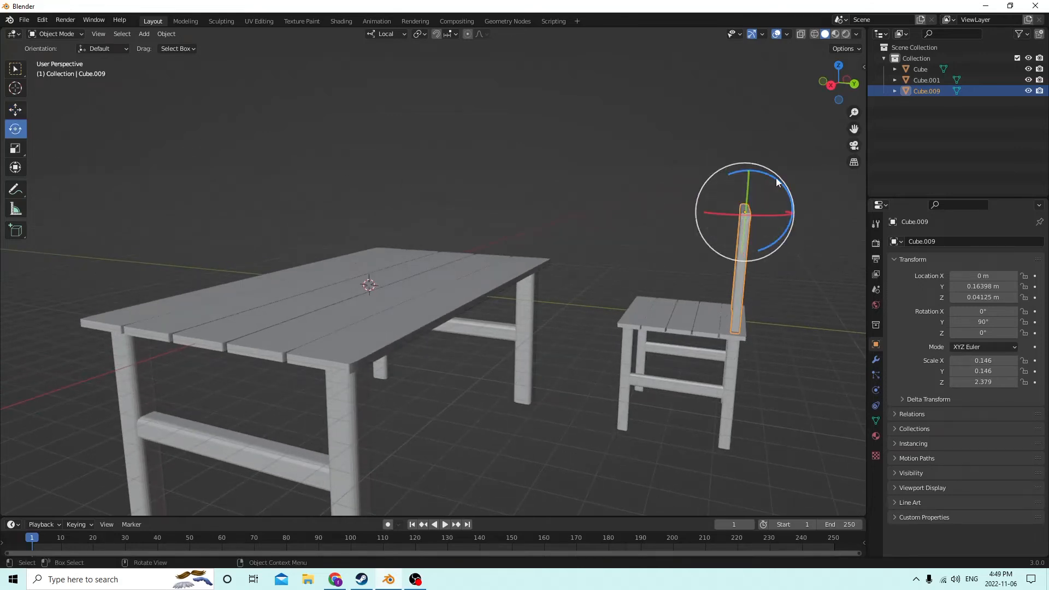
drag(776, 187, 779, 179)
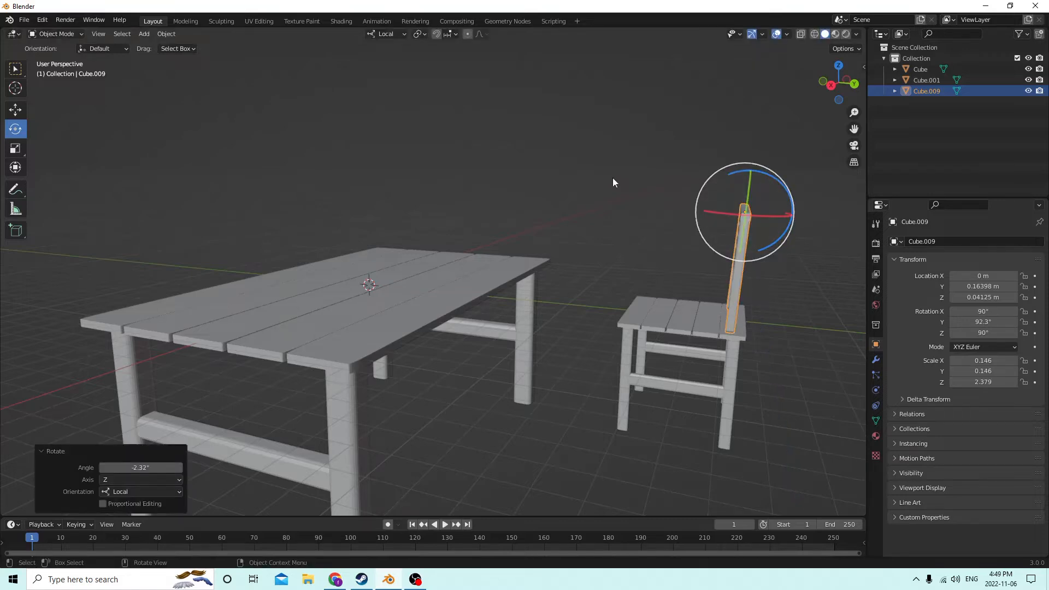
Shift the tilted backrest to 0.16525 m on Y so its posts sit at the seat's rear edge
click(16, 110)
drag(792, 218, 788, 218)
middle_drag(788, 218, 793, 272)
click(805, 274)
click(814, 279)
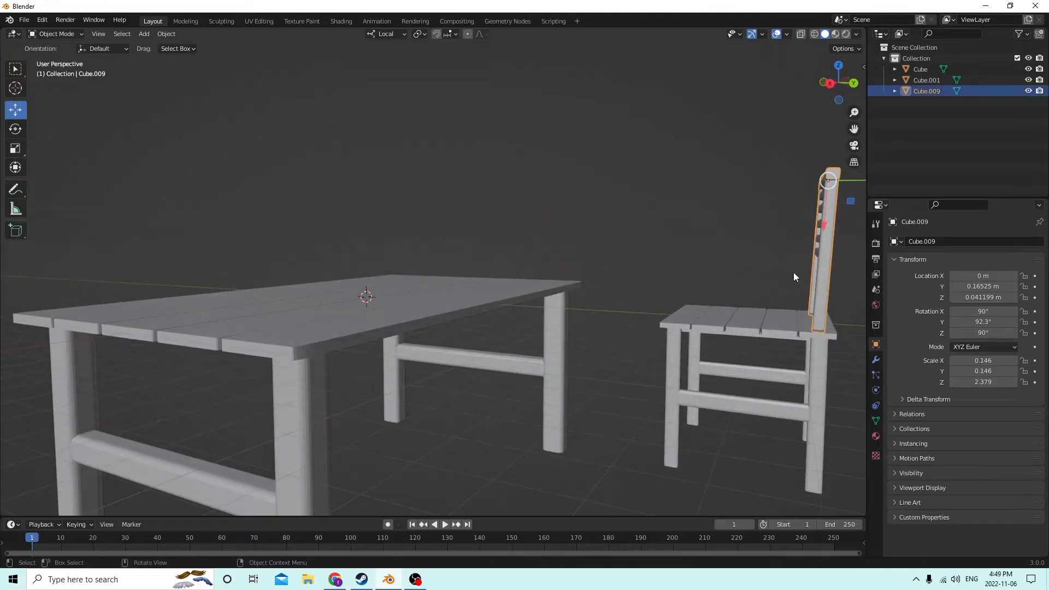
Join the backrest with the chair's seat and legs into one chair object
click(813, 389)
click(833, 268)
shift+click(814, 369)
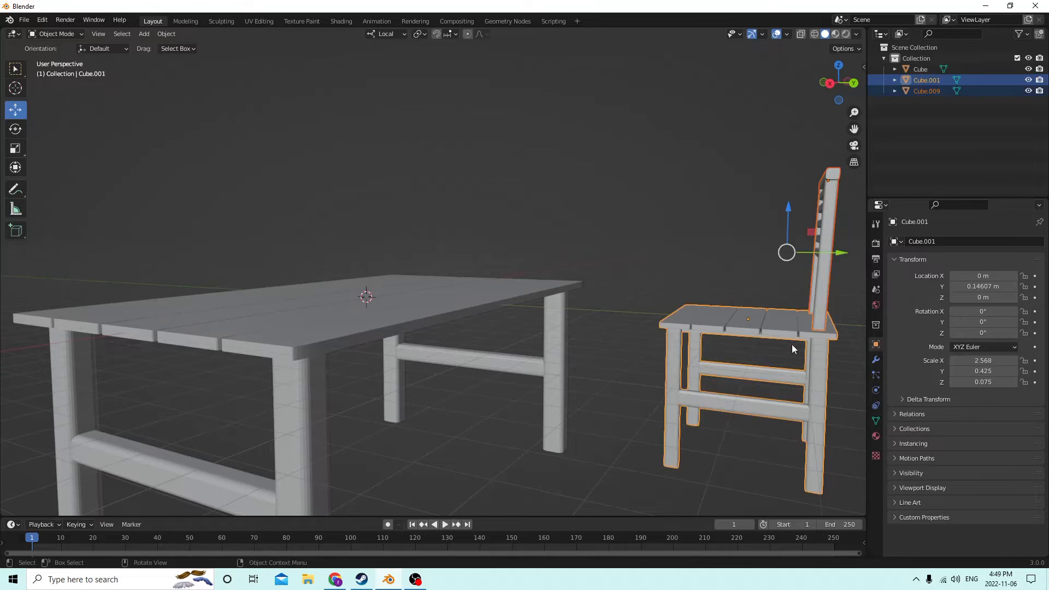
key(ctrl+j)
Lower the chair to -0.029419 m on Z and slide it partly under the table at 0.052888 m on Y
middle_drag(789, 339, 532, 295)
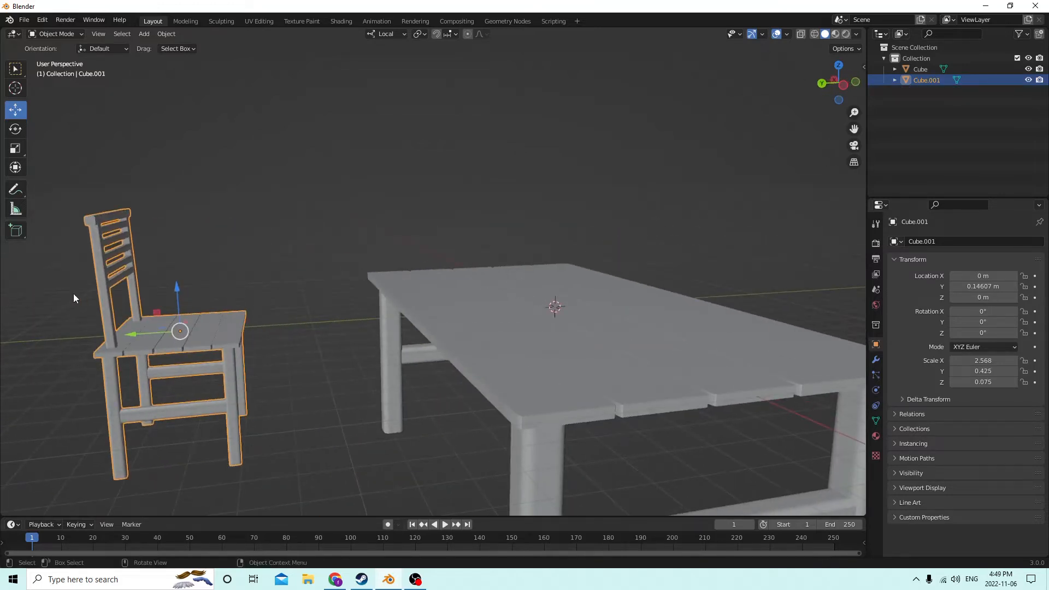
drag(176, 288, 192, 365)
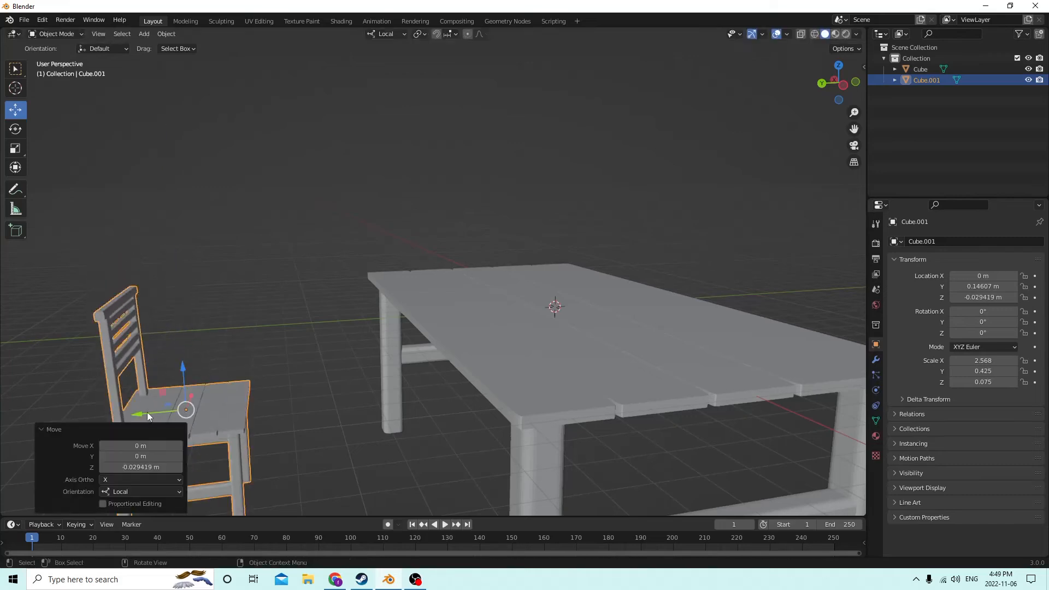
drag(145, 413, 425, 393)
middle_drag(424, 394, 493, 347)
drag(477, 328, 497, 329)
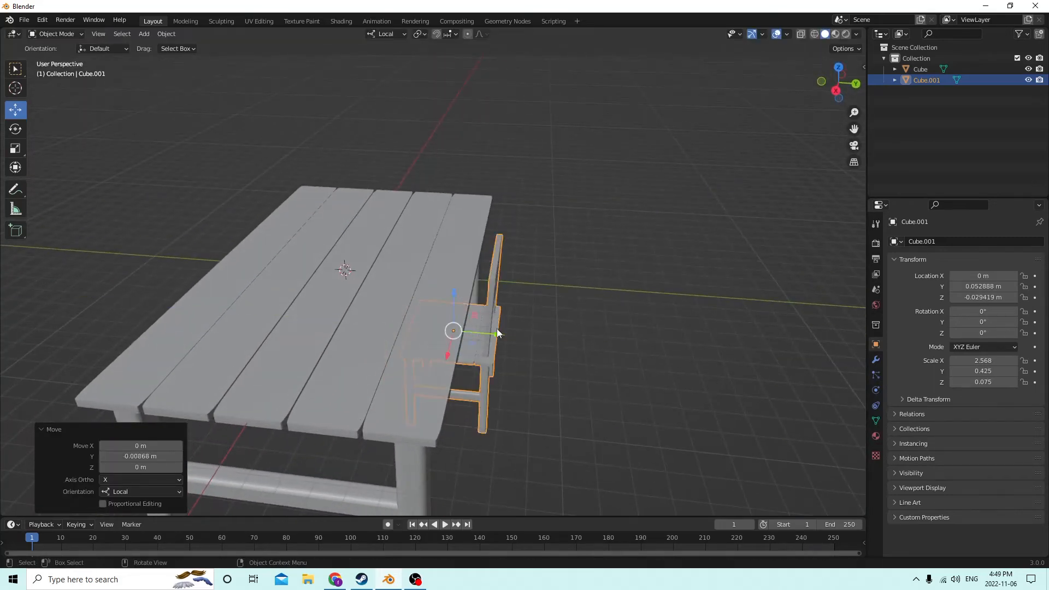
Shift the chair along the table's long side to -0.03576 m on X and back it out to 0.059733 m on Y
middle_drag(497, 329, 444, 349)
drag(444, 348, 509, 351)
middle_drag(509, 351, 589, 354)
drag(544, 284, 548, 288)
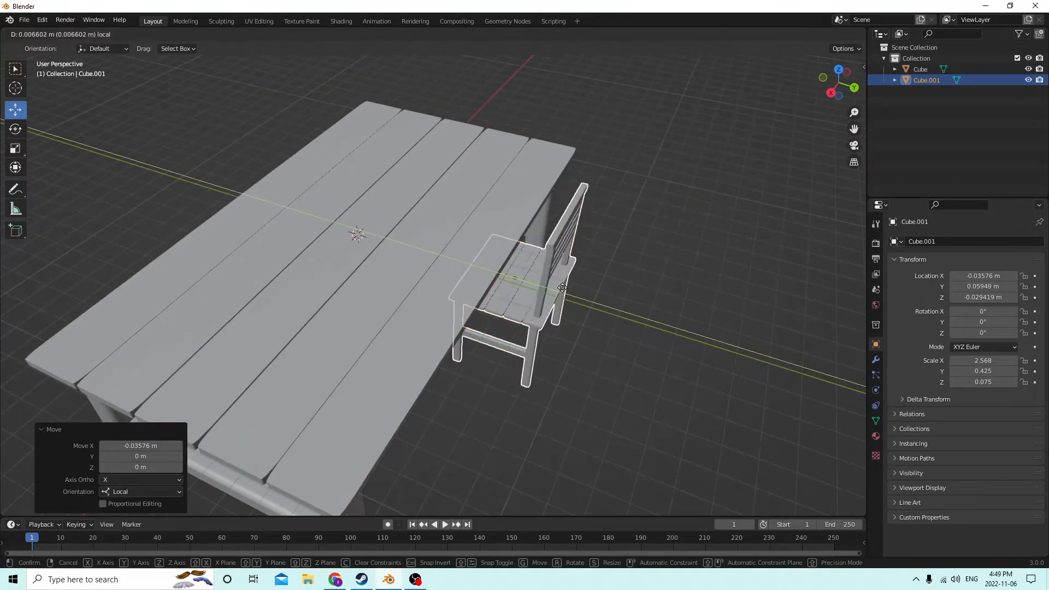
middle_drag(549, 288, 439, 292)
Duplicate the chair and move the copy along X to the other half of the same long table side
key(shift+d)
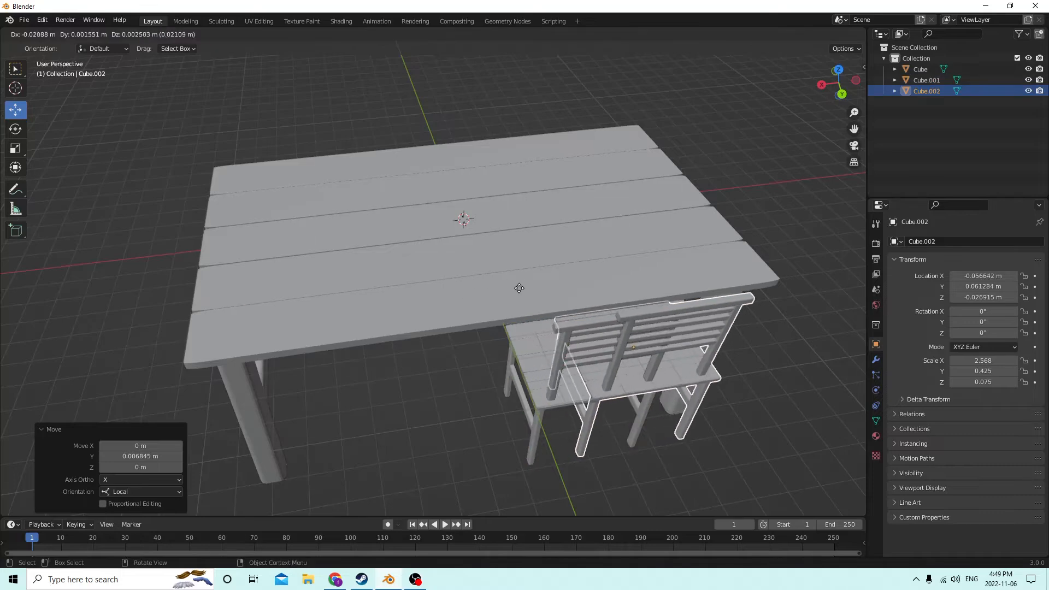
right_click(526, 365)
drag(549, 358, 371, 361)
middle_drag(372, 360, 500, 371)
scroll(492, 365, down, 2)
click(467, 267)
middle_drag(467, 267, 458, 296)
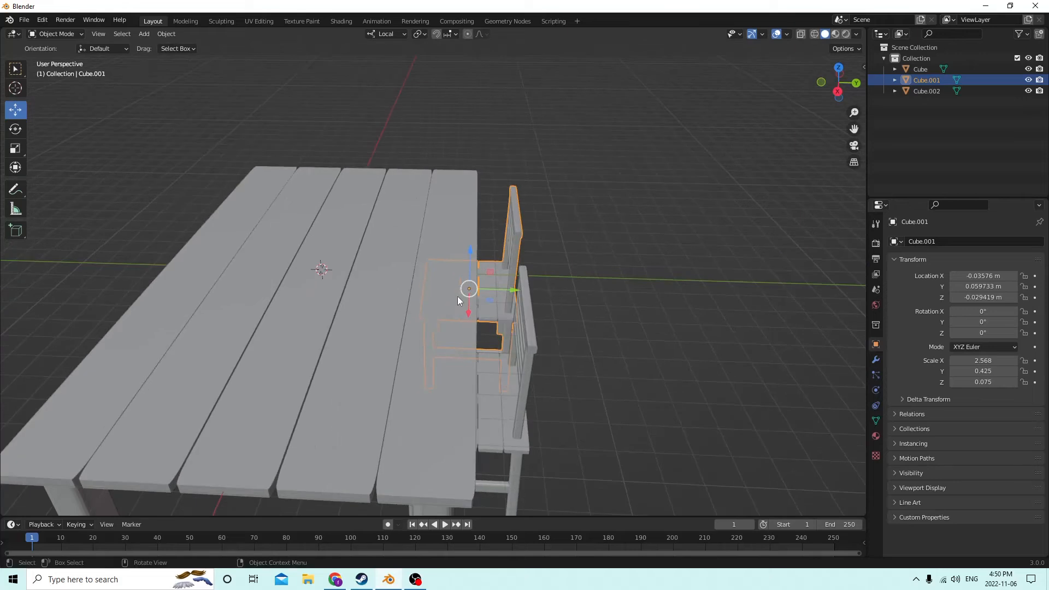
Add a cube and place it on the tabletop at 0.02448 m on Y and 0.013717 m on Z
key(shift+a)
mouse_move(544, 305)
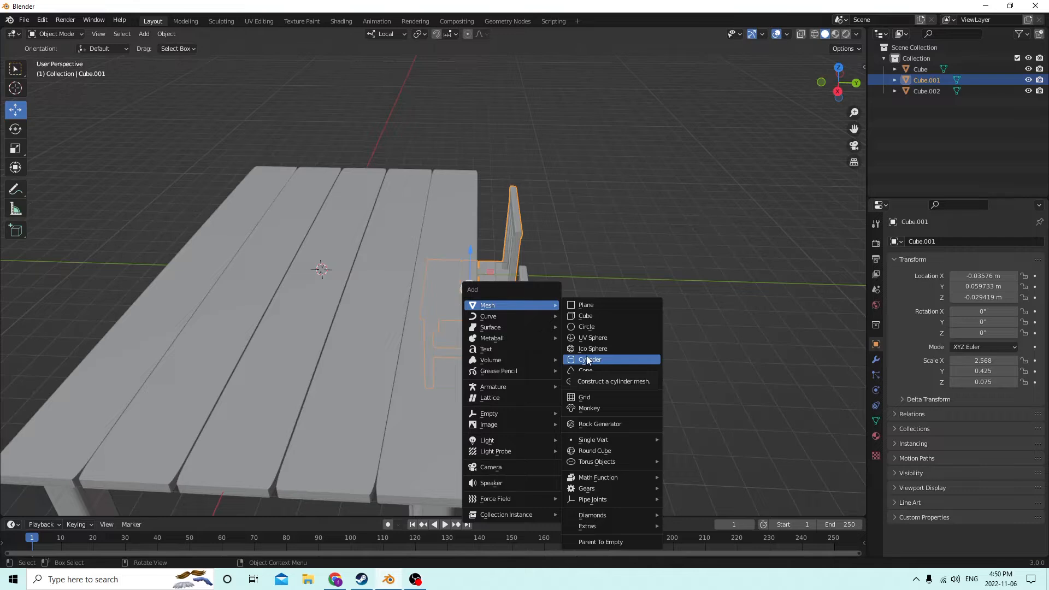
click(582, 315)
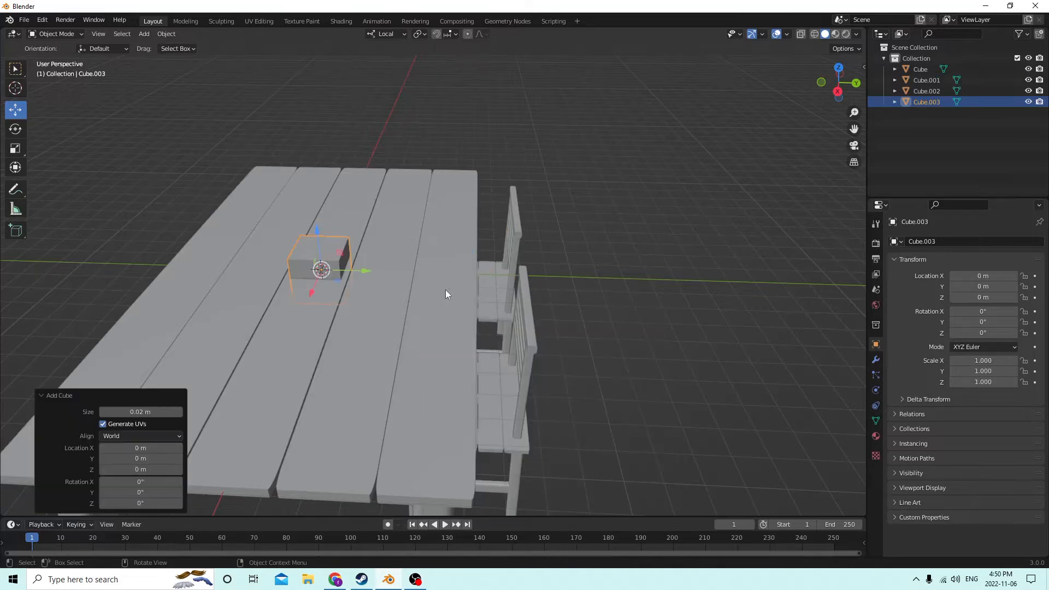
middle_drag(445, 289, 319, 251)
drag(339, 286, 407, 282)
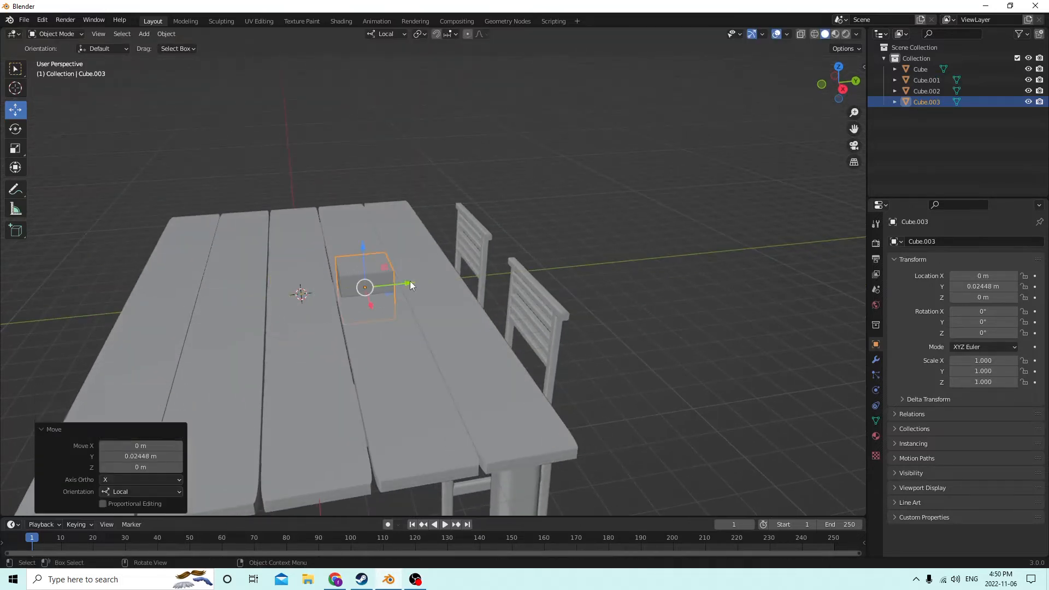
scroll(410, 281, up, 4)
drag(307, 264, 307, 212)
middle_drag(310, 213, 438, 226)
Bevel the cube's four vertical edges with 6 segments and a width of about 0.00985 m to turn it into a cylinder
key(Tab)
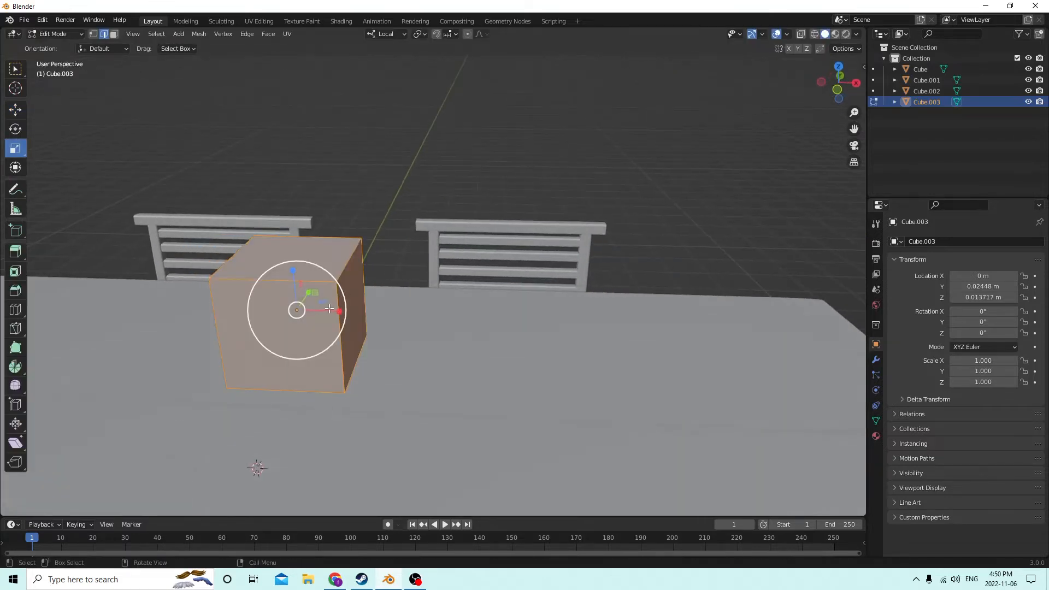
click(342, 296)
middle_drag(381, 284, 692, 331)
shift+click(355, 257)
scroll(354, 257, up, 1)
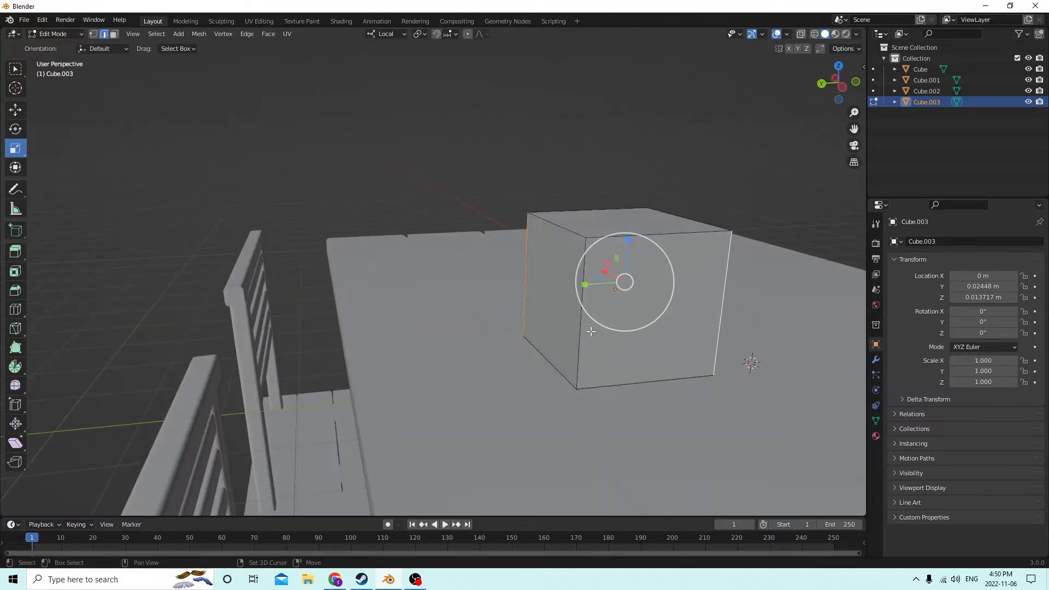
middle_drag(598, 327, 634, 312)
key(ctrl+b)
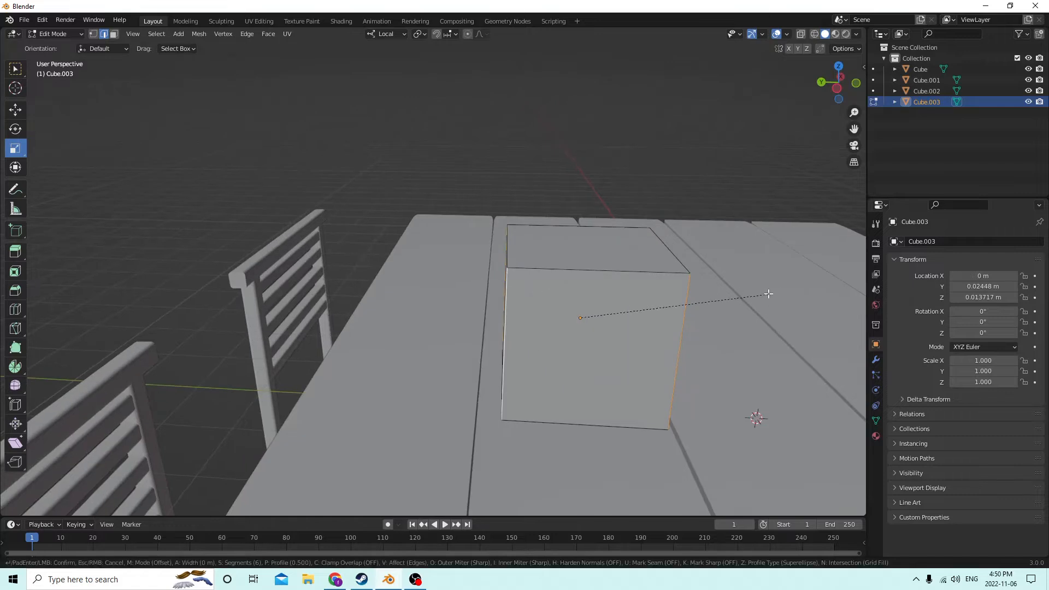
scroll(775, 294, up, 5)
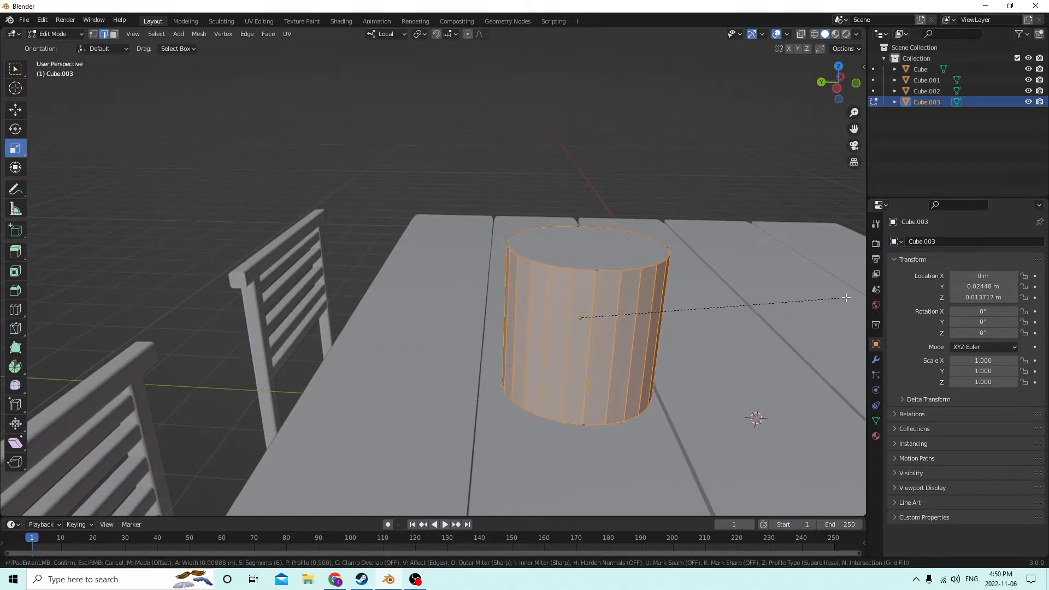
click(845, 298)
middle_drag(845, 297, 414, 290)
key(Tab)
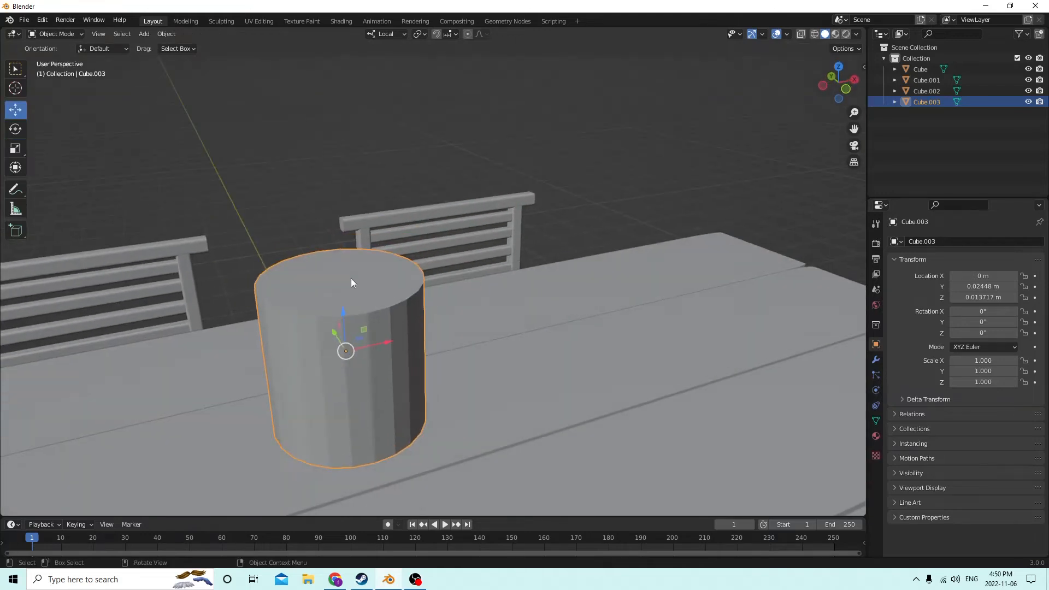
Duplicate the cylinder in place and shrink the copy uniformly to a scale of 0.875
middle_drag(351, 280, 342, 246)
key(shift+d)
right_click(349, 254)
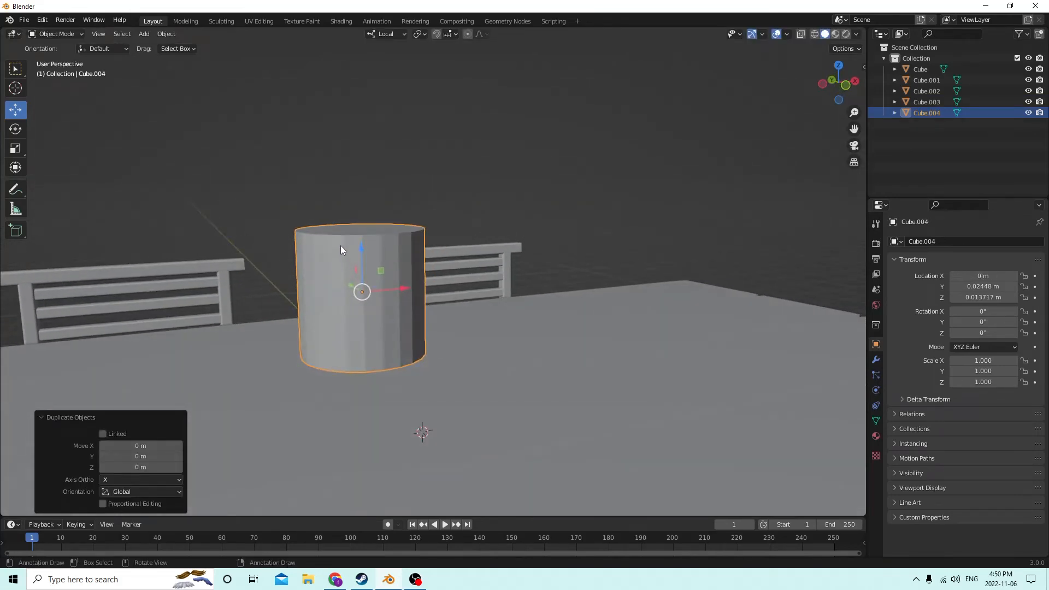
key(s)
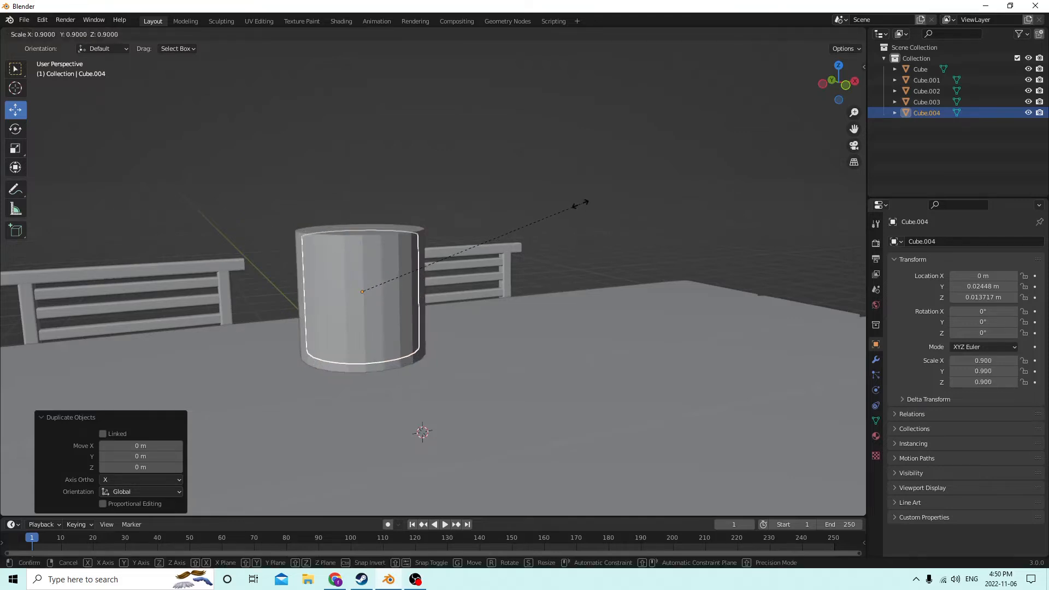
click(574, 209)
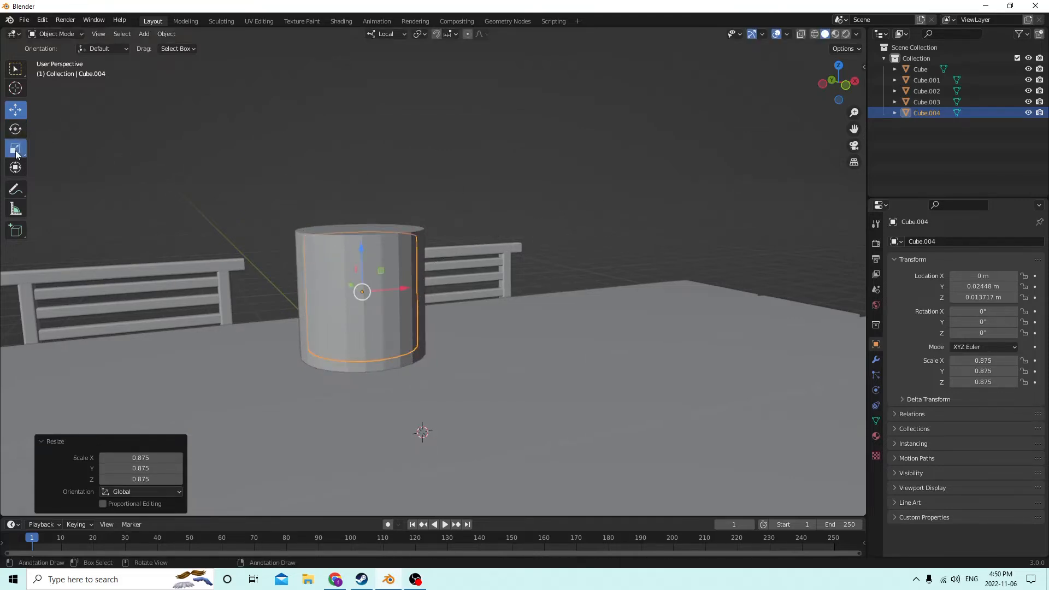
Stretch and raise the inner cylinder to 0.015464 m on Z so it protrudes above the outer one, and scale it uniformly by 0.922
drag(360, 249, 356, 243)
middle_drag(356, 243, 408, 280)
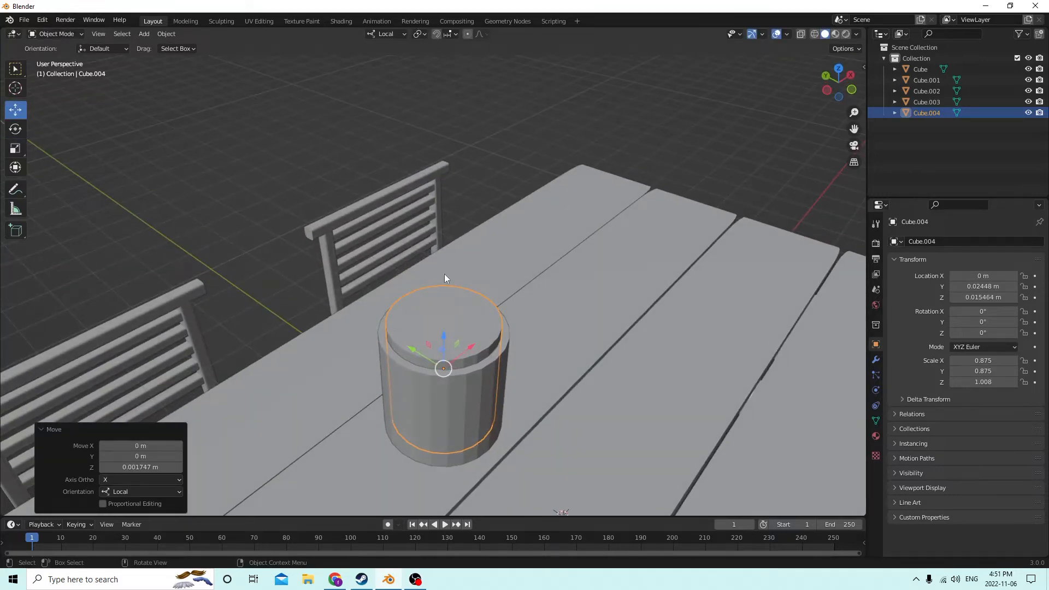
key(s)
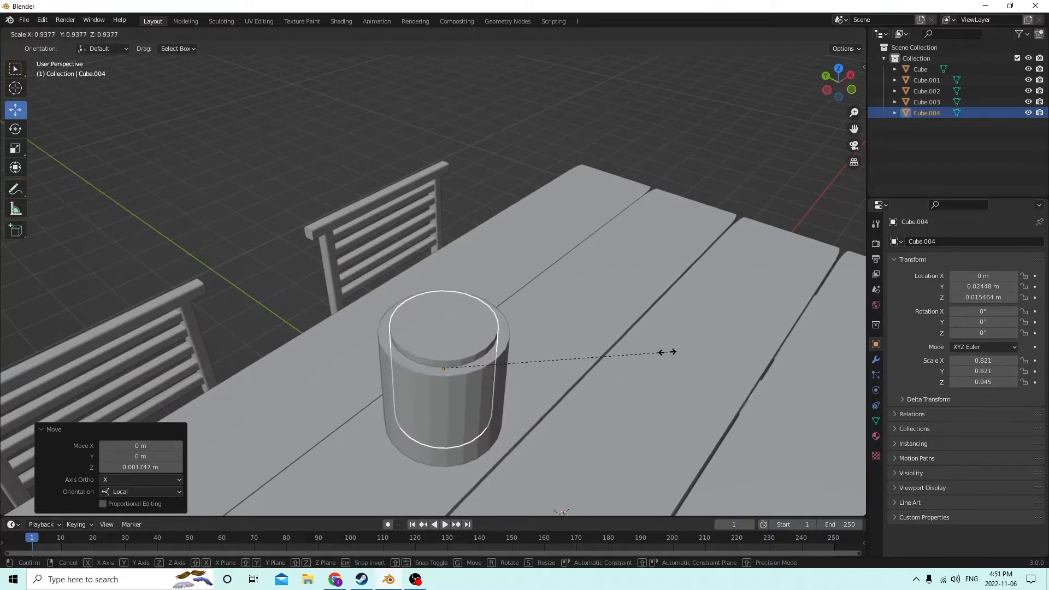
click(663, 352)
middle_drag(664, 352, 610, 282)
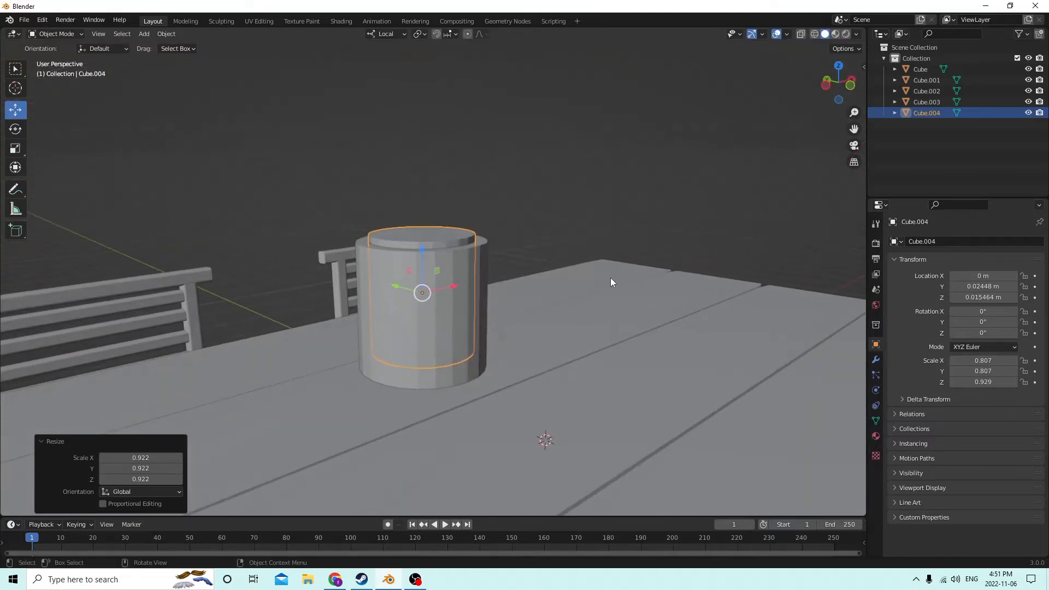
Subtract the inner cylinder from the outer one with a Bool Tool difference to hollow out the vessel
shift+click(439, 317)
middle_drag(447, 313, 510, 307)
click(166, 34)
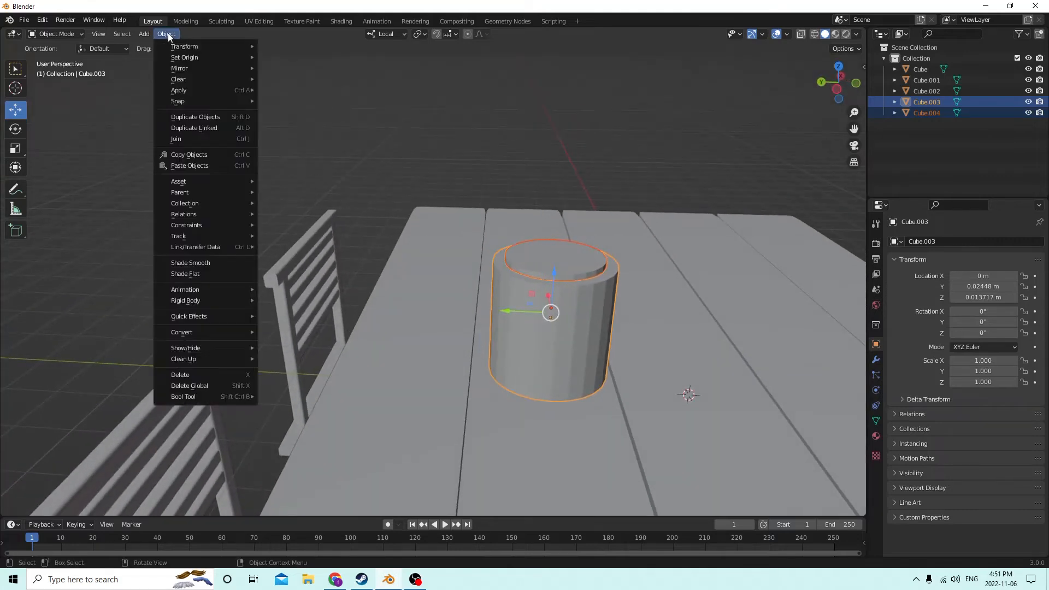
mouse_move(236, 398)
click(317, 408)
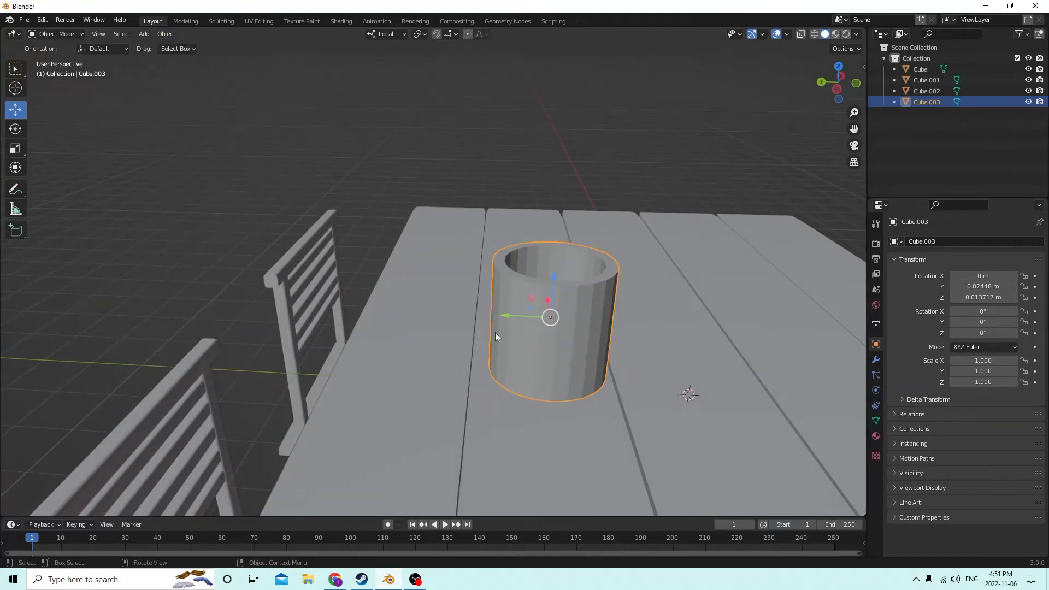
Bevel the outer edge loop of the vessel's top rim with 6 segments and a width of about 0.00115 m
middle_drag(495, 332, 472, 346)
key(Tab)
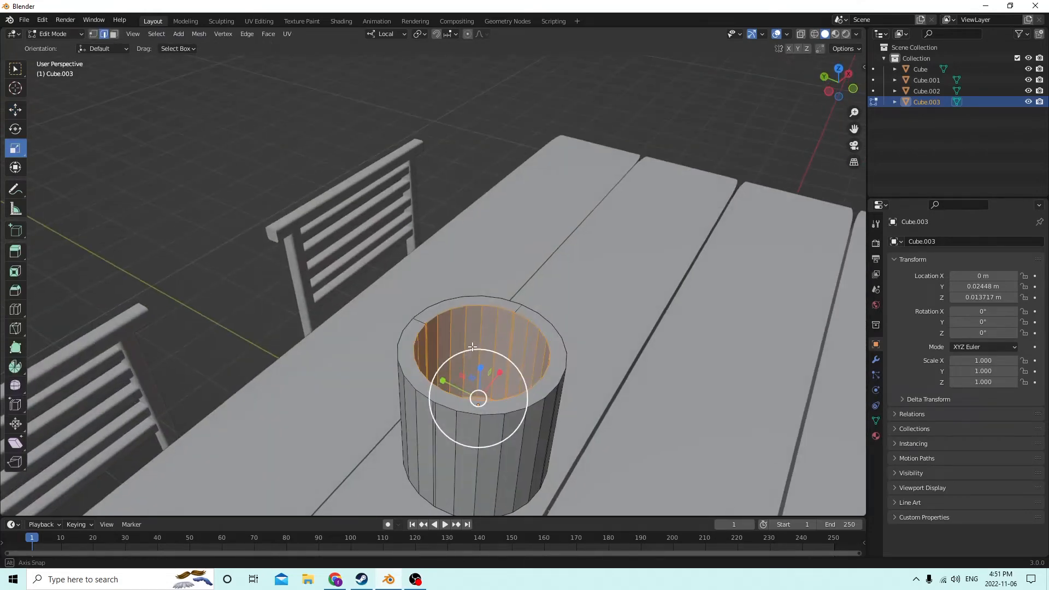
key(alt+a)
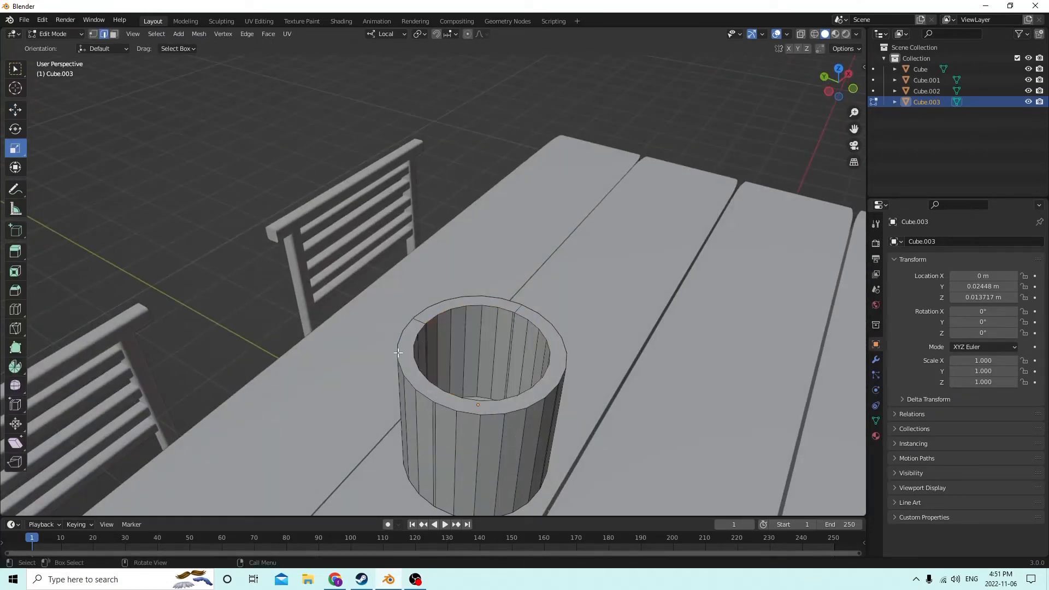
middle_drag(408, 332, 465, 321)
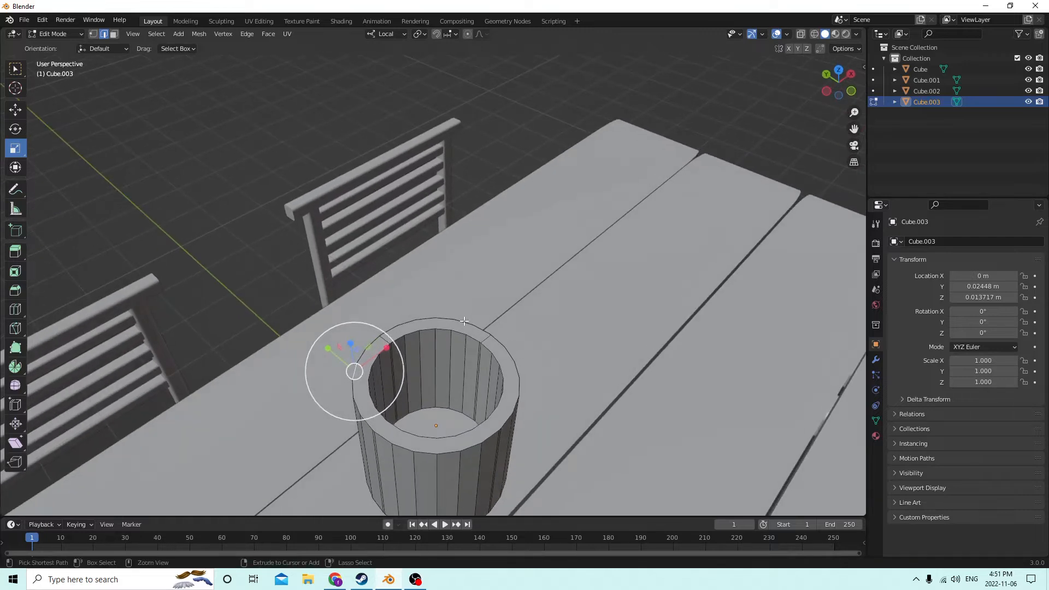
ctrl+click(426, 319)
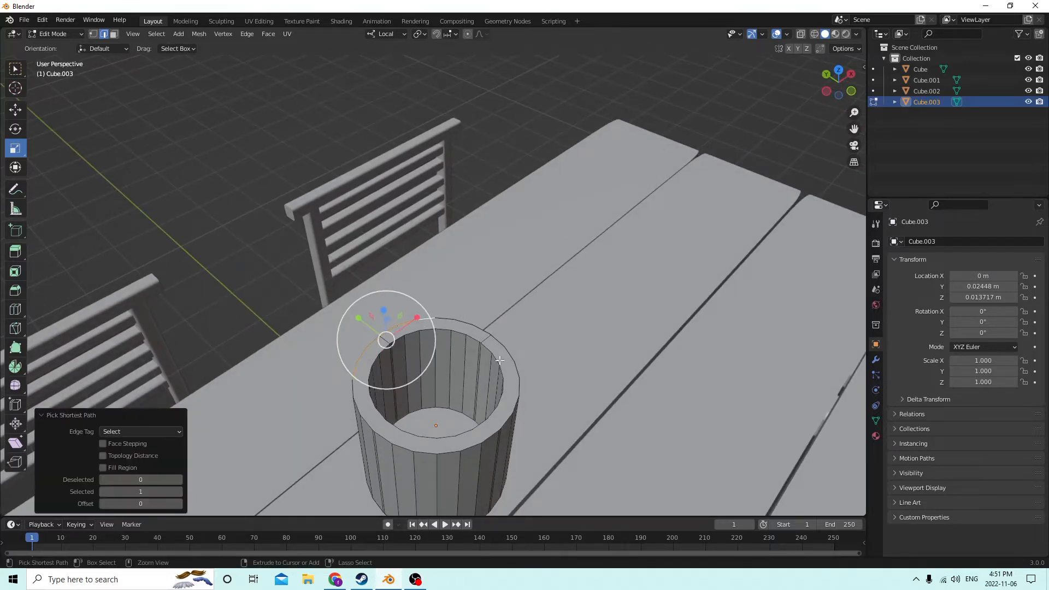
ctrl+click(513, 402)
middle_drag(514, 402, 539, 346)
ctrl+click(442, 357)
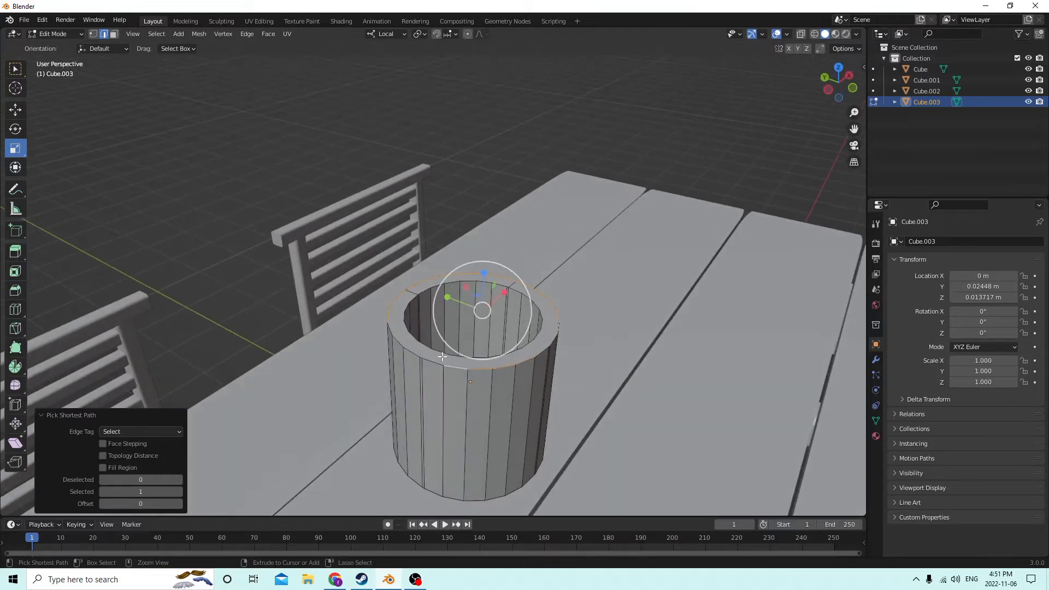
middle_drag(391, 331, 614, 353)
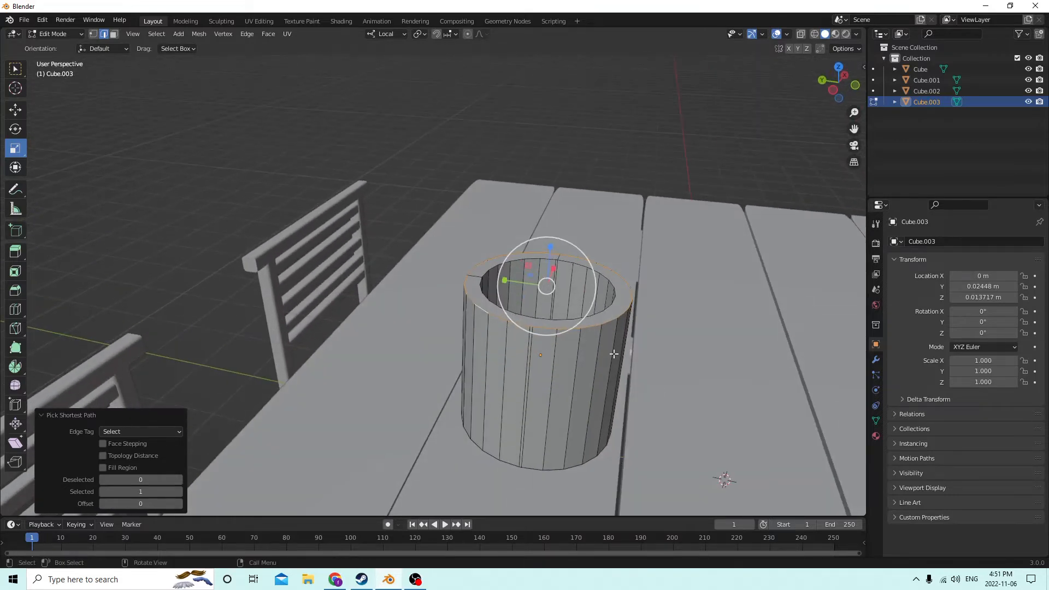
key(ctrl+b)
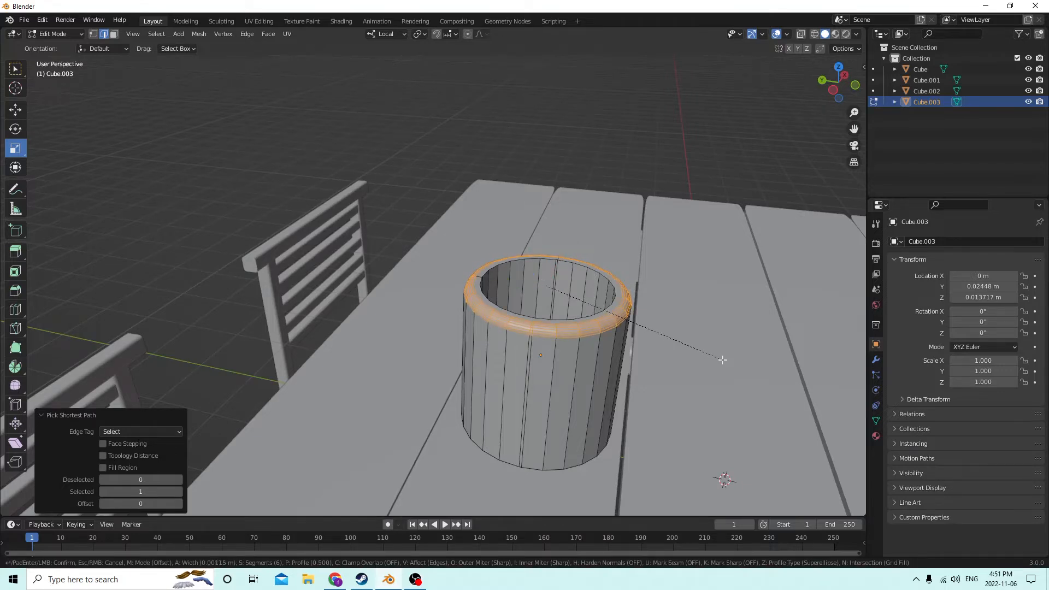
click(720, 359)
middle_drag(698, 342, 710, 298)
key(Tab)
Stretch the vessel to a Z scale of 1.414 and raise it above the tabletop to 0.025674 m on Z
scroll(716, 307, down, 2)
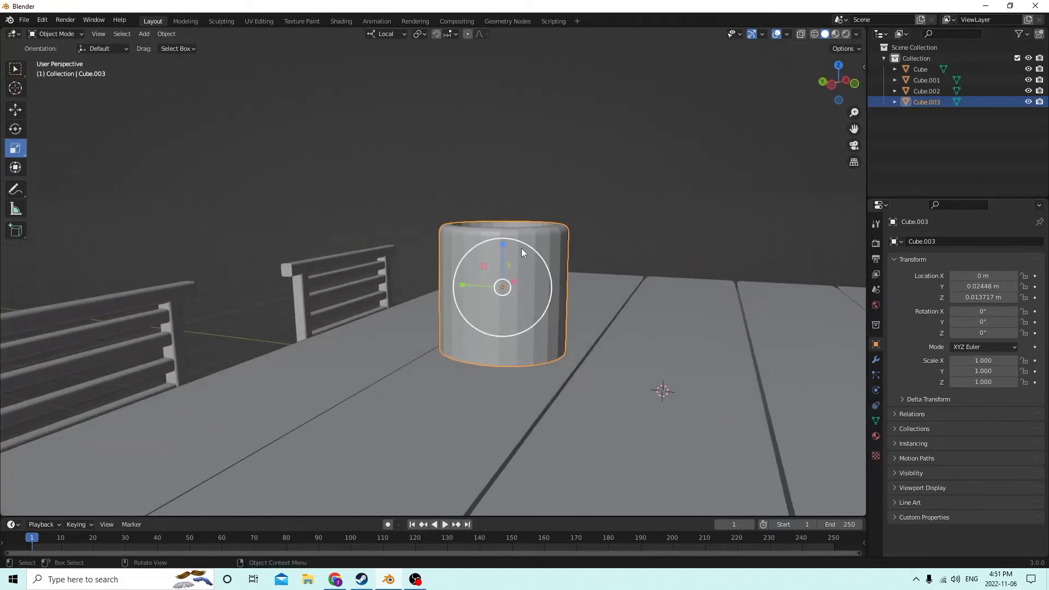
drag(504, 244, 502, 219)
click(22, 110)
drag(503, 255, 503, 229)
middle_drag(502, 230, 578, 201)
drag(578, 201, 572, 156)
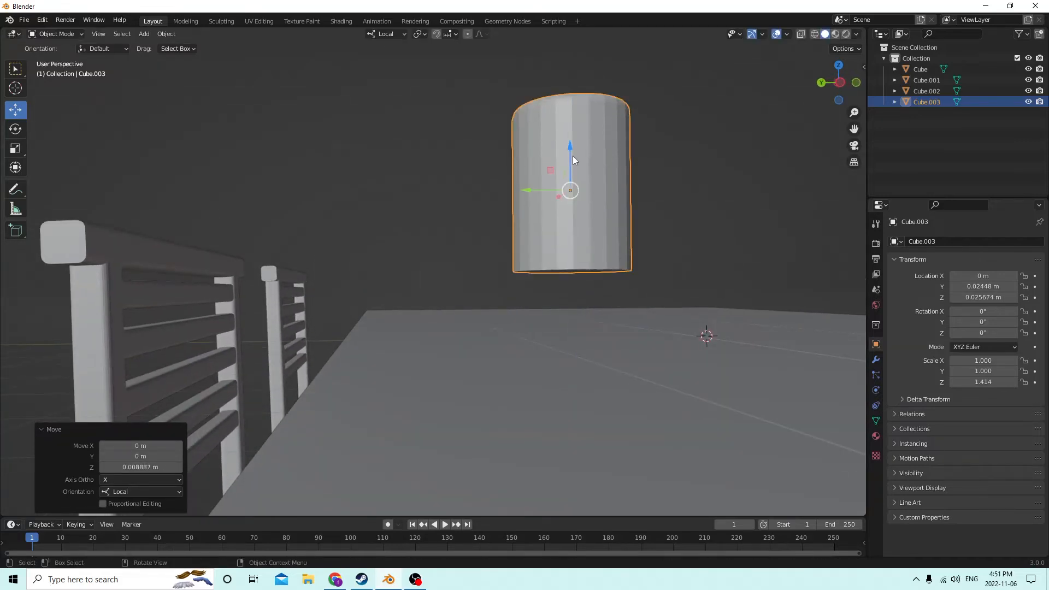
Bevel the outer edge loop of the vessel's base with 6 segments and a width of about 0.000978 m
mouse_move(573, 156)
middle_down()
mouse_move(597, 129)
mouse_move(580, 152)
mouse_move(591, 157)
middle_up()
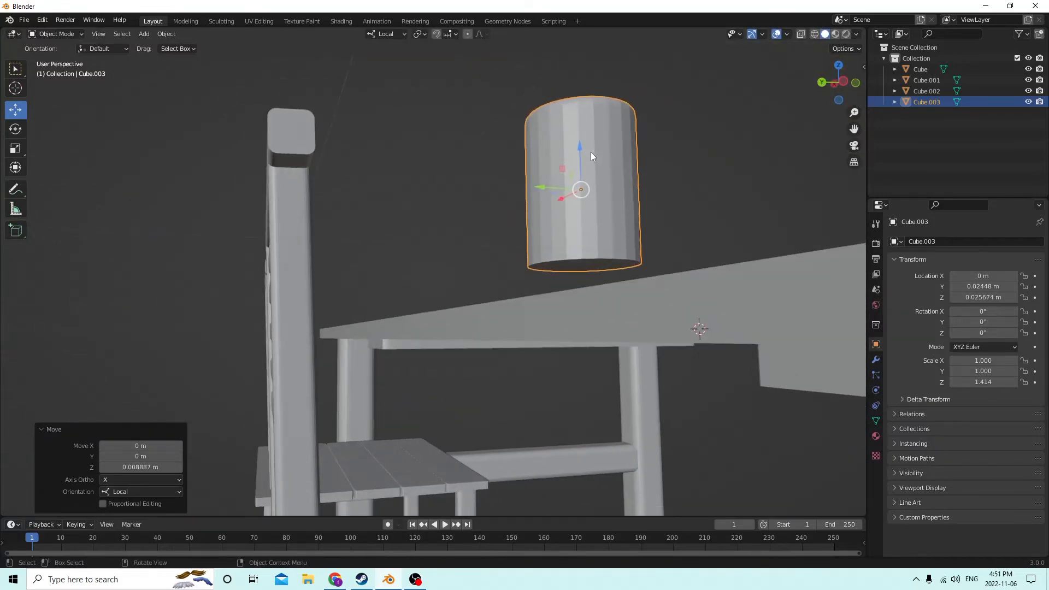
key(Tab)
click(590, 261)
middle_drag(590, 261, 215, 285)
ctrl+click(390, 299)
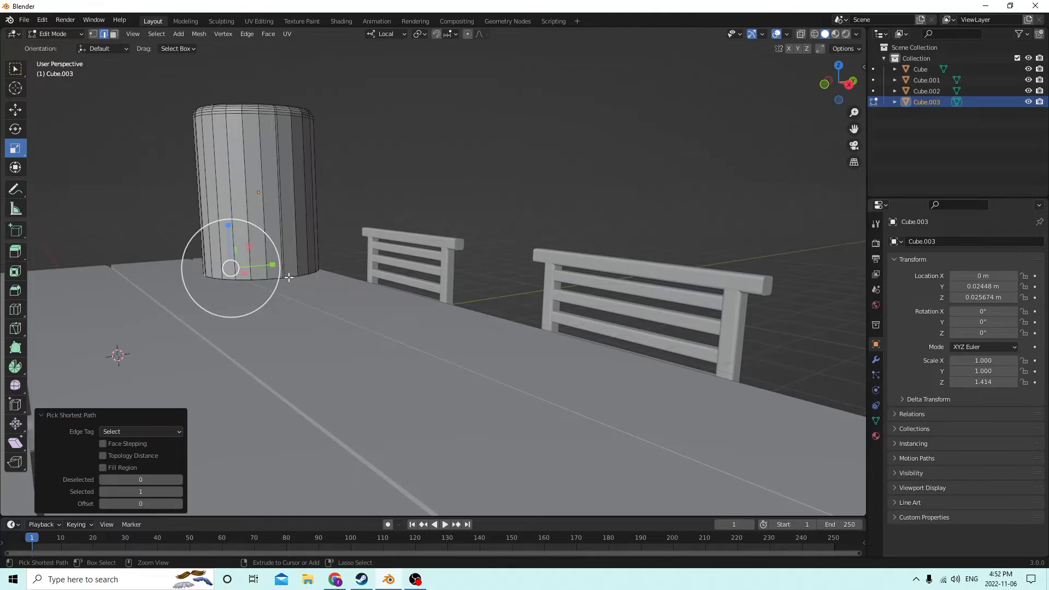
middle_drag(289, 278, 458, 258)
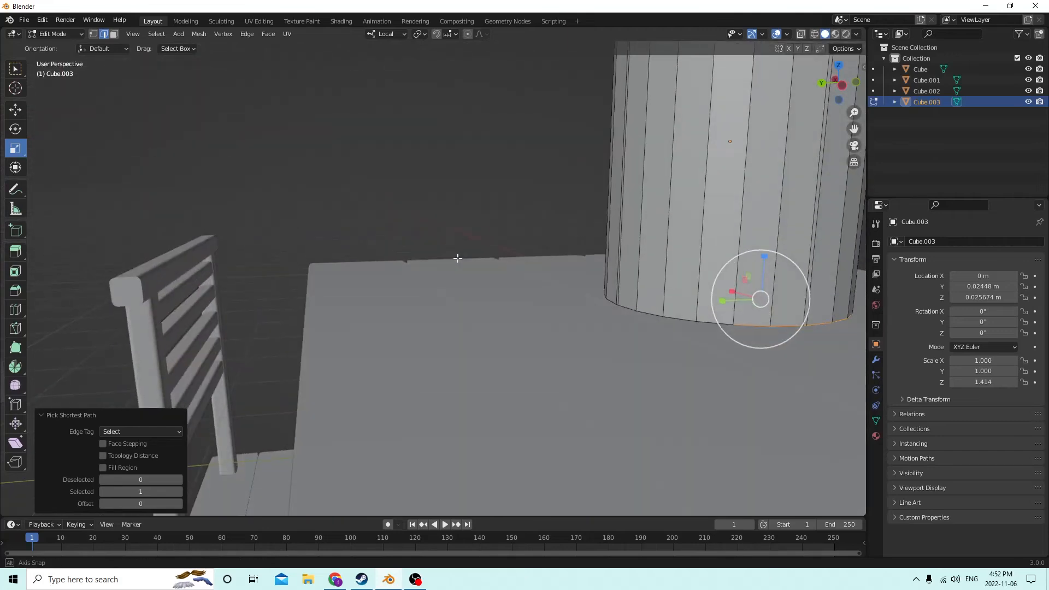
middle_drag(713, 321, 295, 332)
middle_drag(212, 337, 205, 336)
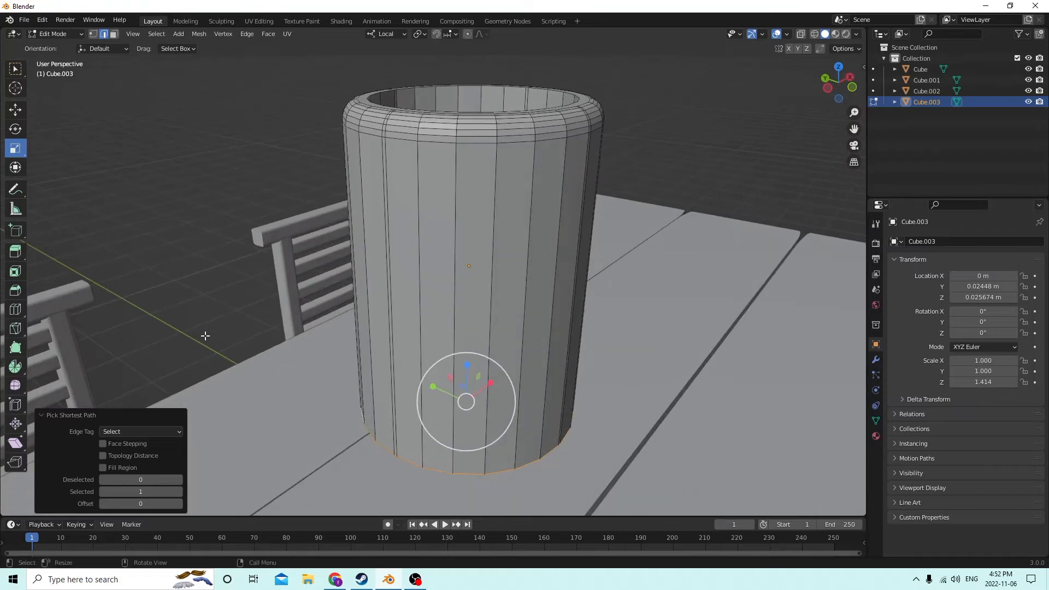
middle_drag(440, 359, 762, 389)
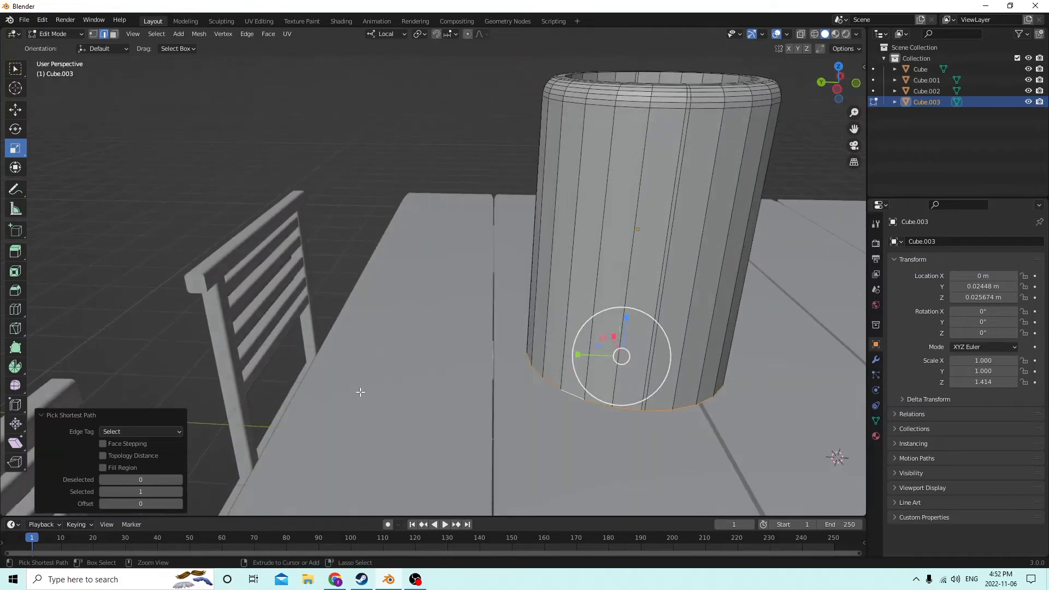
key(ctrl+b)
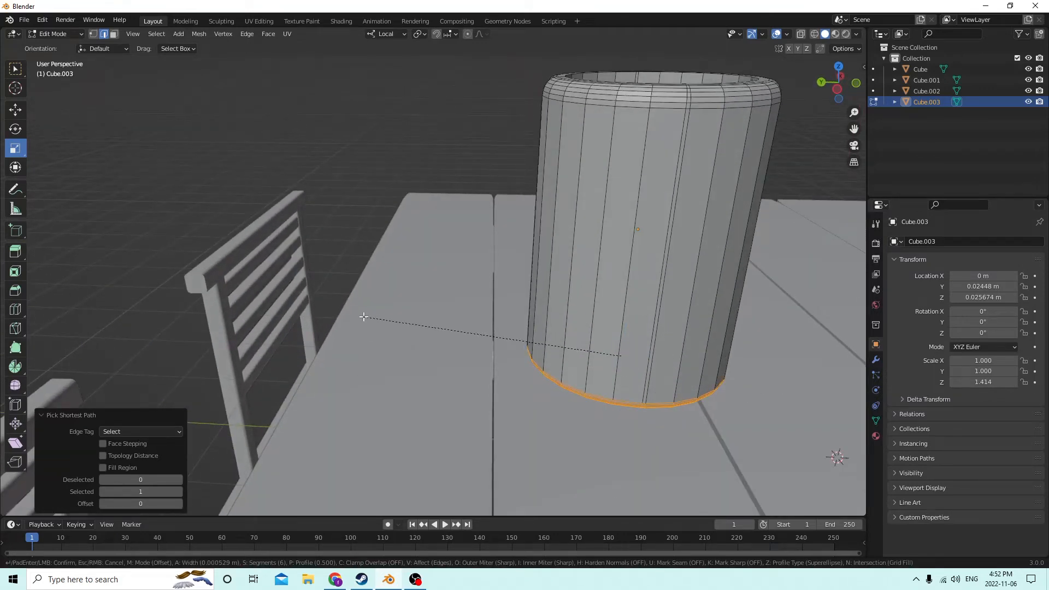
click(363, 316)
middle_drag(363, 316, 432, 272)
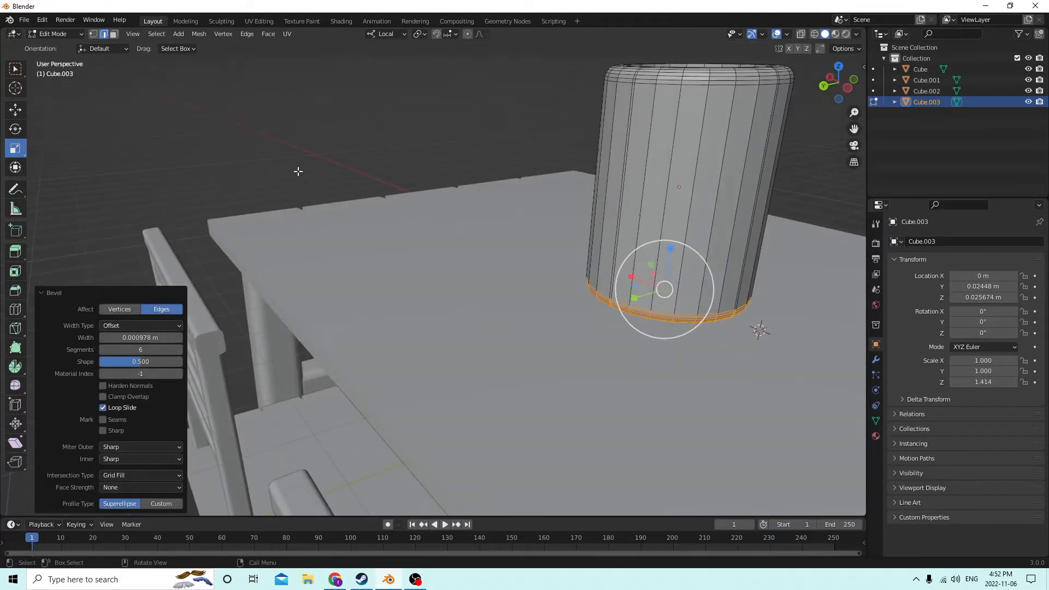
scroll(298, 172, down, 3)
key(Tab)
Lower the vessel to 0.015462 m on Z and shrink it uniformly to 0.557 on X and Y and 0.787 on Z
middle_drag(306, 185, 313, 207)
drag(525, 213, 509, 280)
middle_drag(509, 276, 546, 276)
key(s)
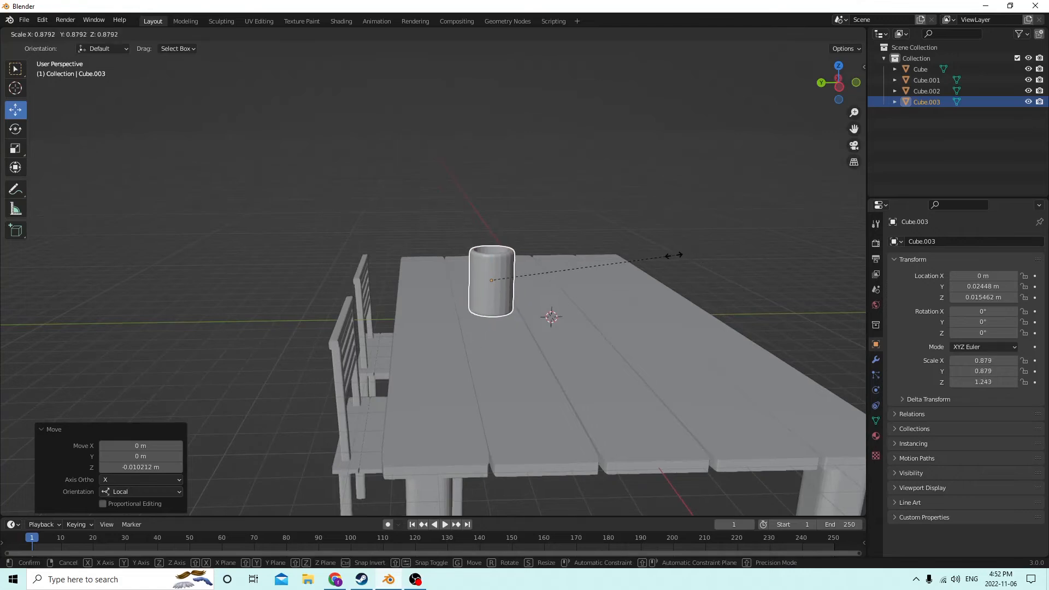
click(605, 253)
Move the vessel along the table to -0.041265 m on X and lower it to 0.014545 m on Z
middle_drag(605, 254, 438, 294)
drag(438, 294, 339, 321)
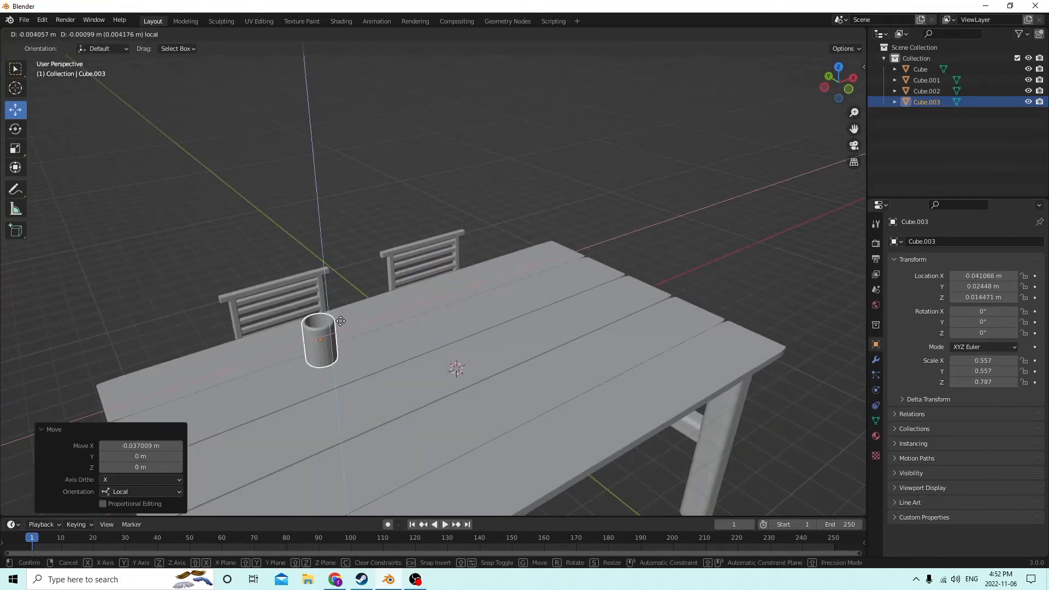
middle_drag(339, 320, 353, 355)
middle_drag(612, 317, 793, 312)
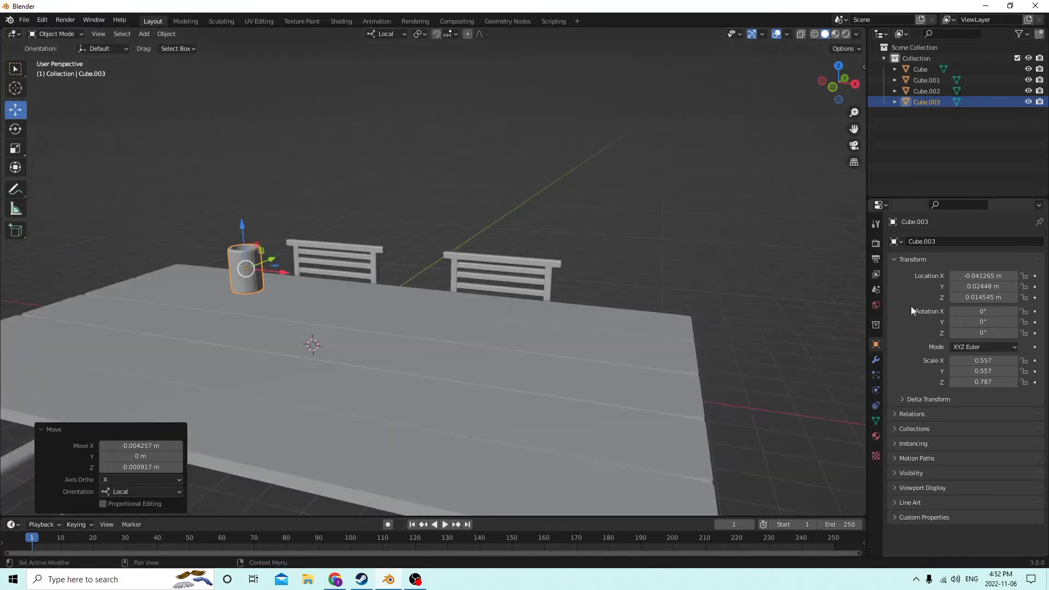
Centre the vessel at 0 m on X and Y and stand it on the tabletop at 0.013814 m on Z
click(987, 276)
text(0)
key(Return)
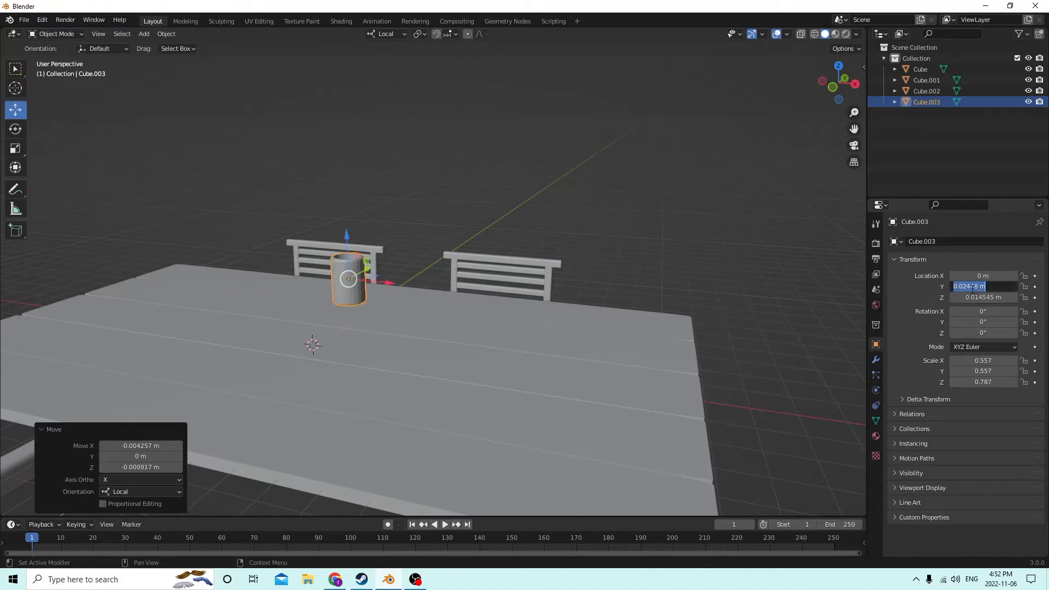
key(Return)
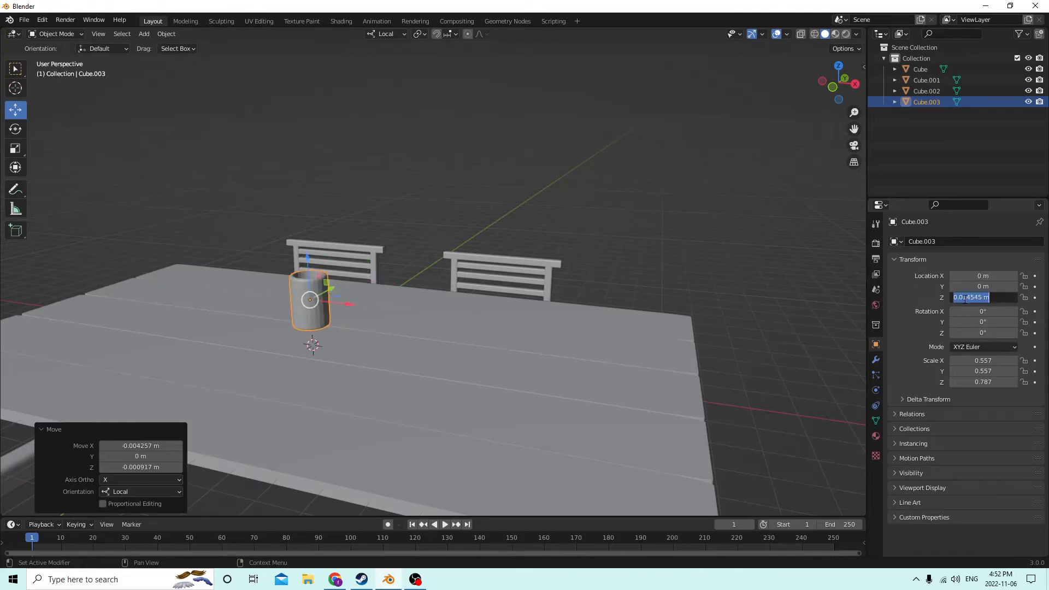
text(0)
key(Return)
middle_drag(419, 287, 534, 290)
drag(534, 289, 535, 284)
Add a cube and place it beside the vessel at 0.01647 m on Y and 0.013476 m on Z
middle_drag(535, 285, 617, 299)
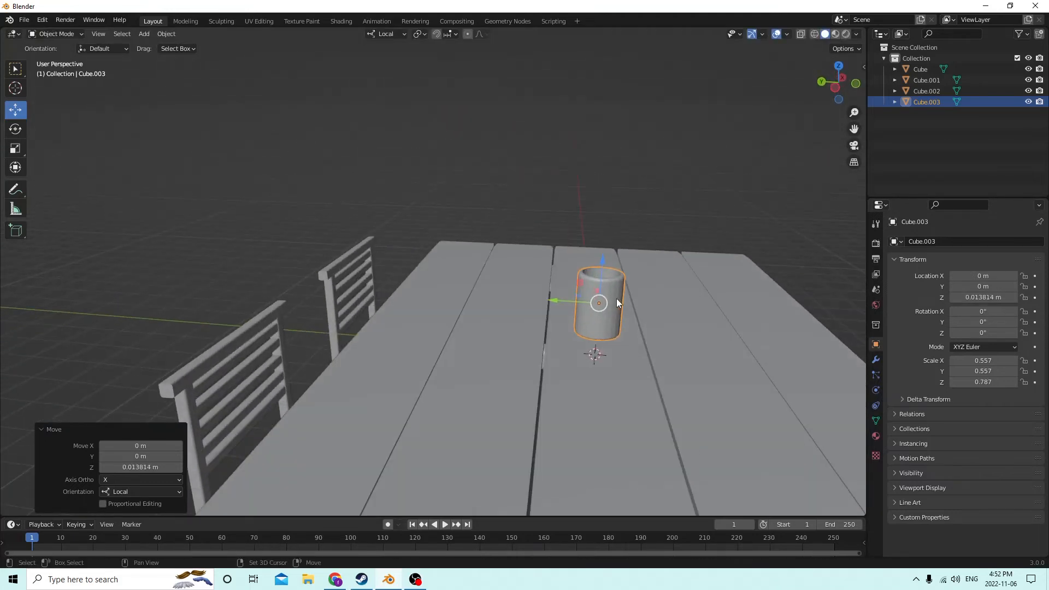
key(shift+a)
mouse_move(612, 297)
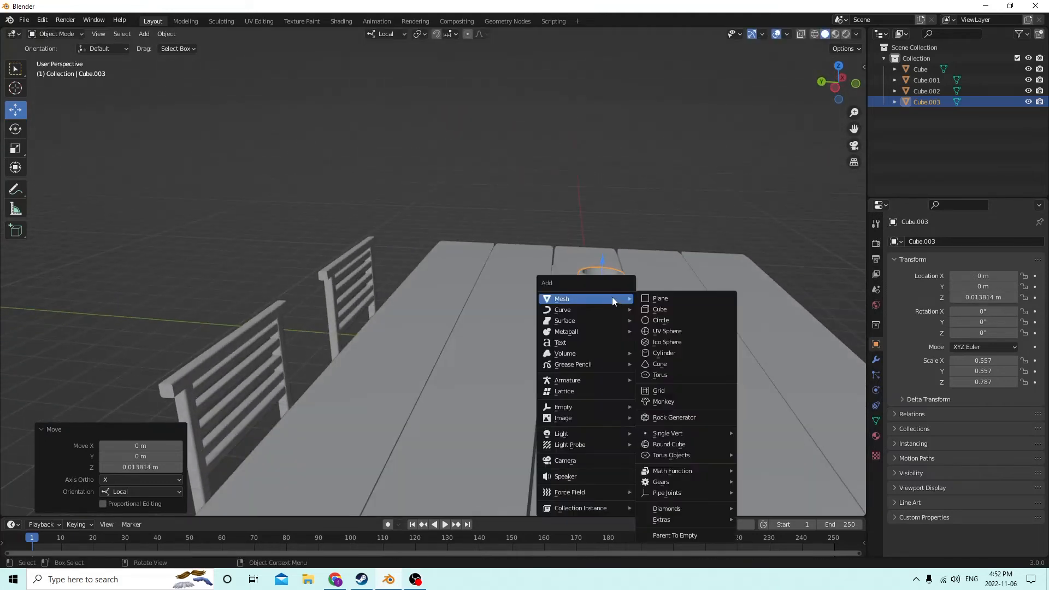
click(643, 310)
scroll(615, 289, up, 3)
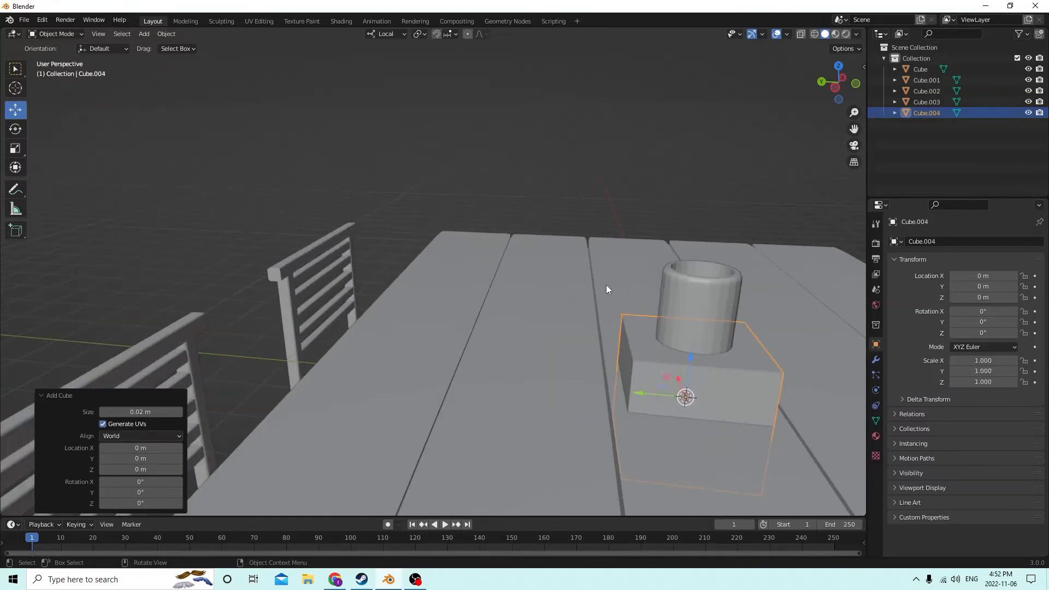
middle_drag(605, 284, 581, 270)
drag(666, 303, 669, 212)
middle_drag(670, 212, 703, 280)
drag(654, 280, 531, 261)
middle_drag(531, 261, 487, 275)
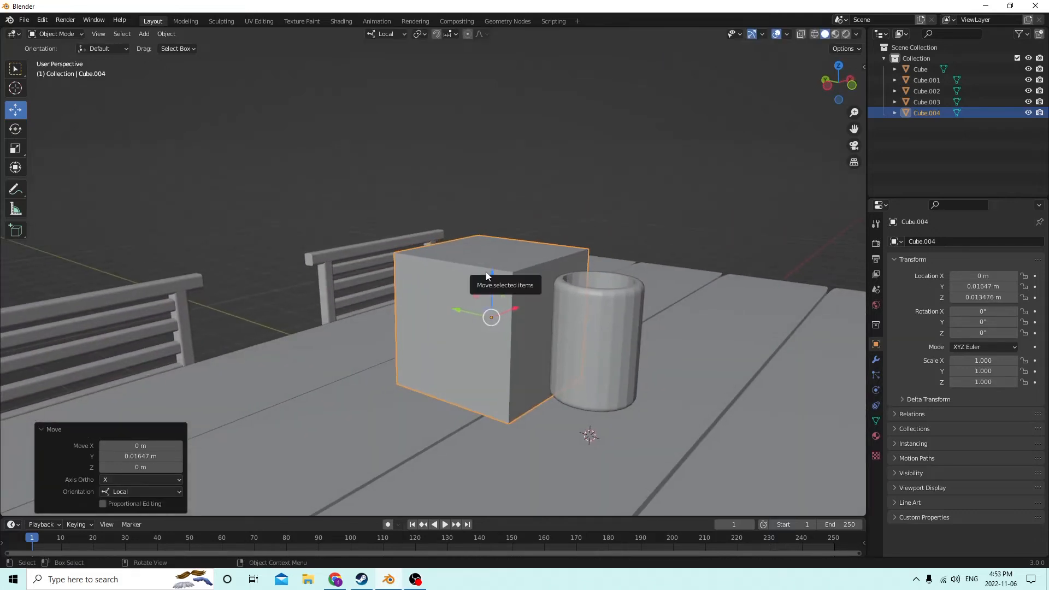
Scale the cube down to a thin block of 0.228 on X, 0.365 on Y and 0.651 on Z
middle_drag(503, 249, 448, 262)
middle_drag(441, 341, 366, 304)
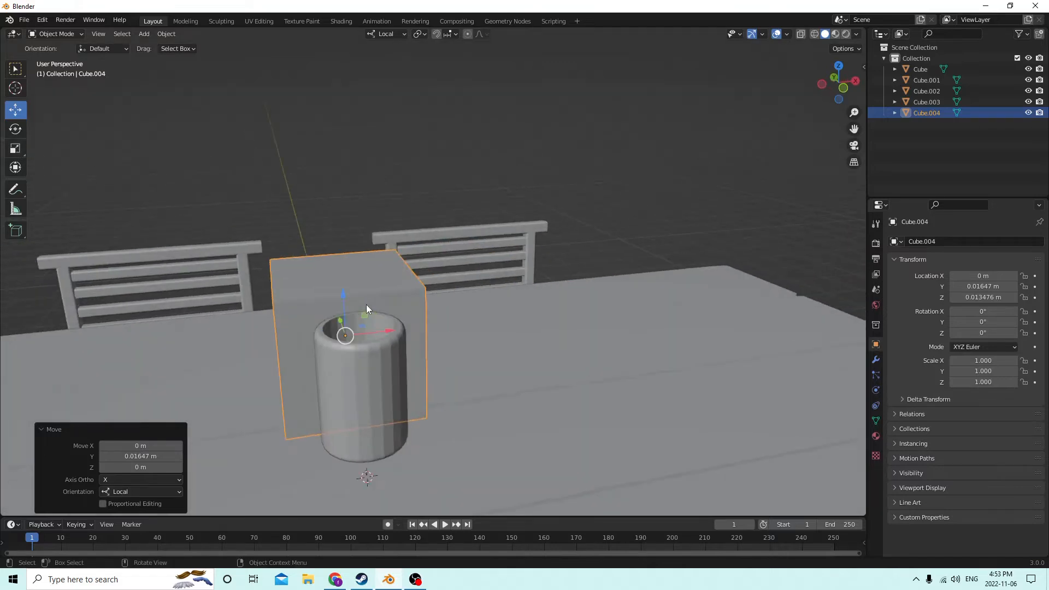
key(Tab)
middle_drag(259, 250, 378, 269)
key(Tab)
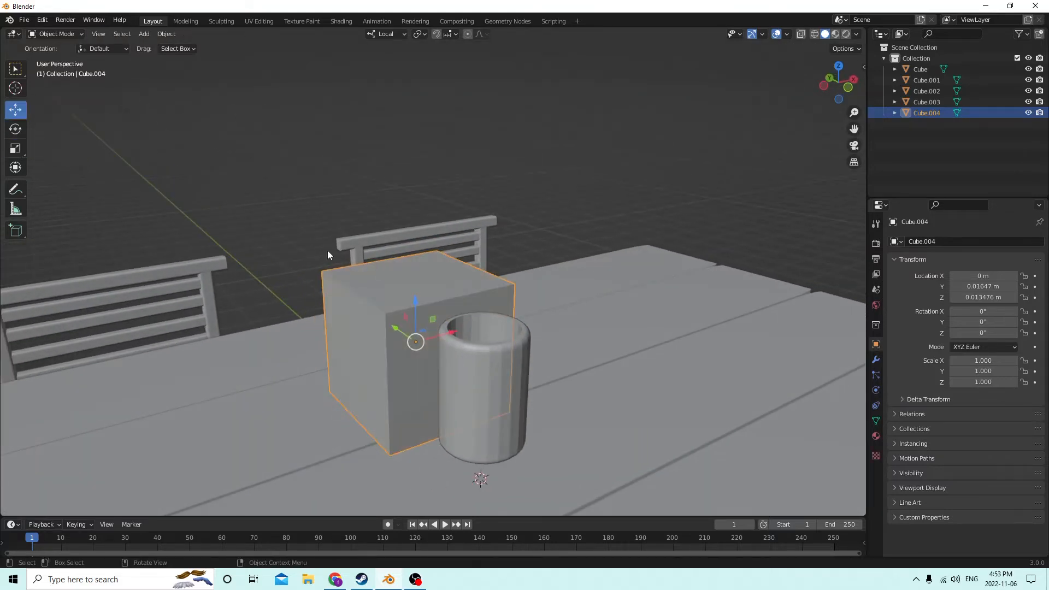
click(15, 153)
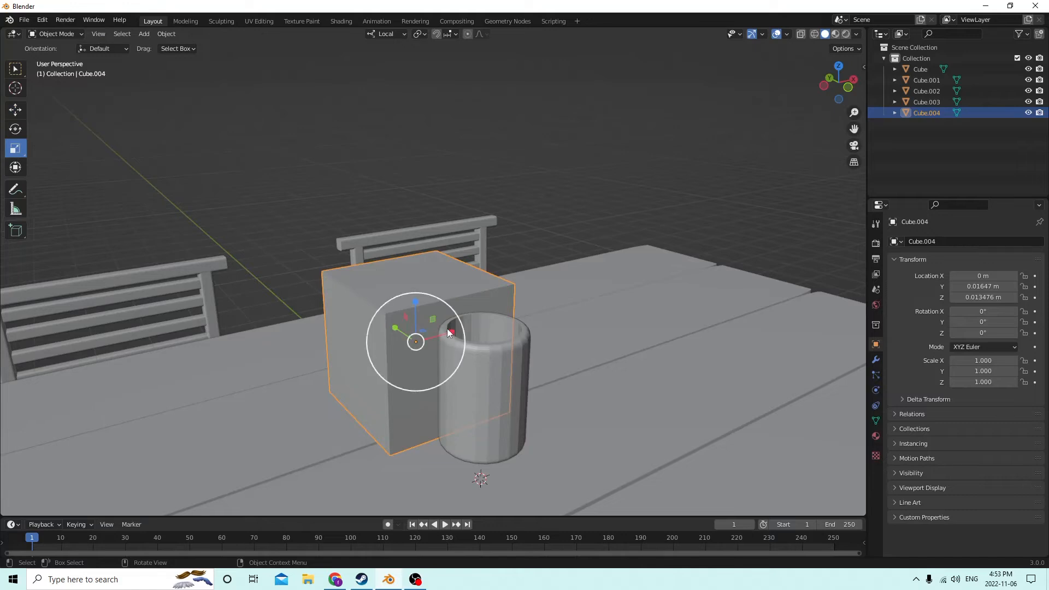
drag(452, 336, 416, 333)
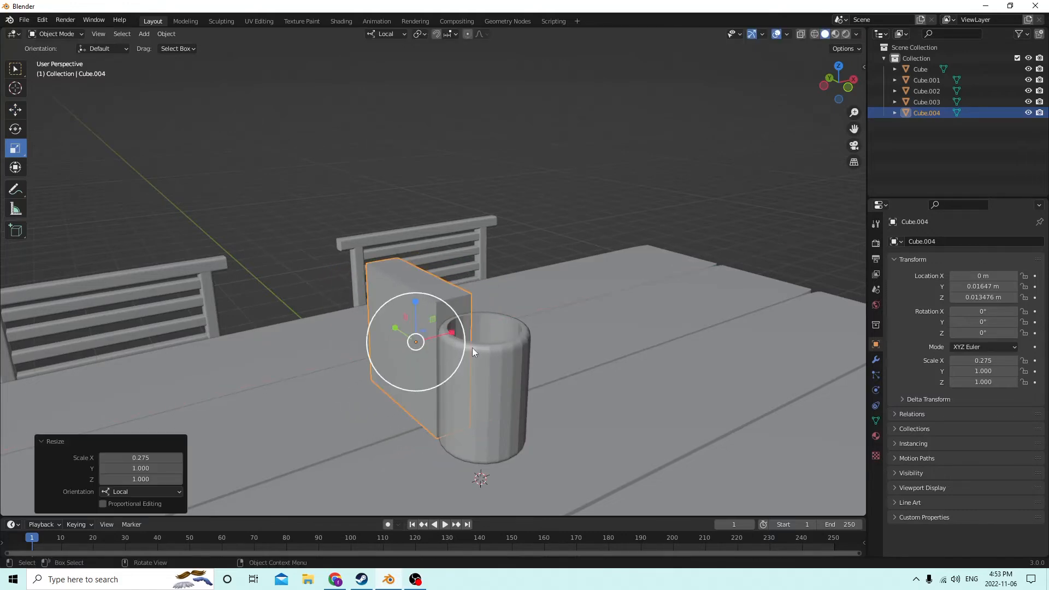
middle_drag(472, 347, 557, 306)
drag(579, 258, 583, 274)
right_click(582, 269)
middle_drag(583, 274, 462, 324)
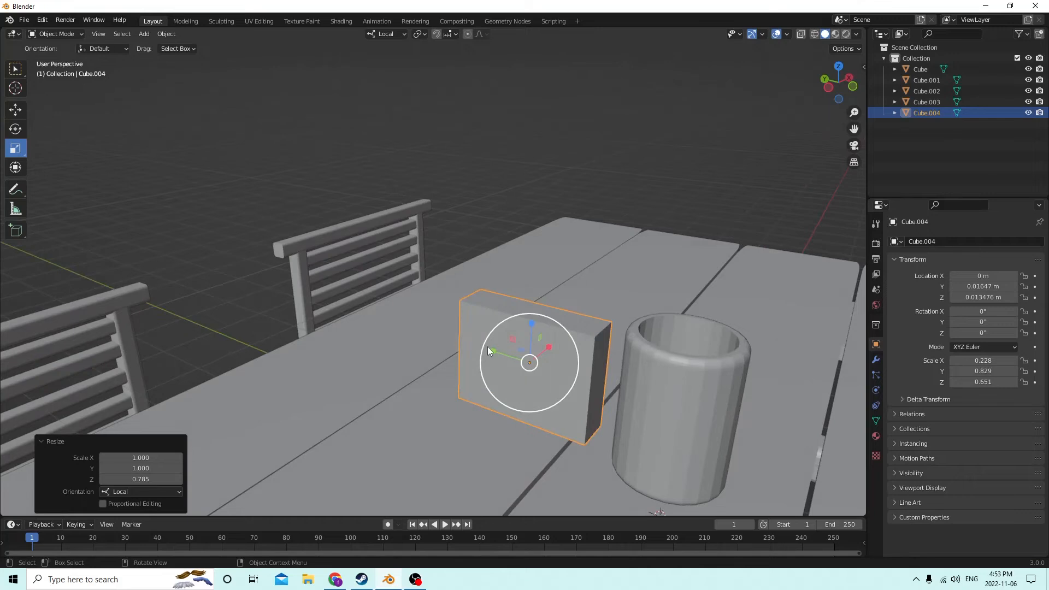
drag(490, 348, 515, 355)
right_click(505, 354)
middle_drag(515, 355, 552, 277)
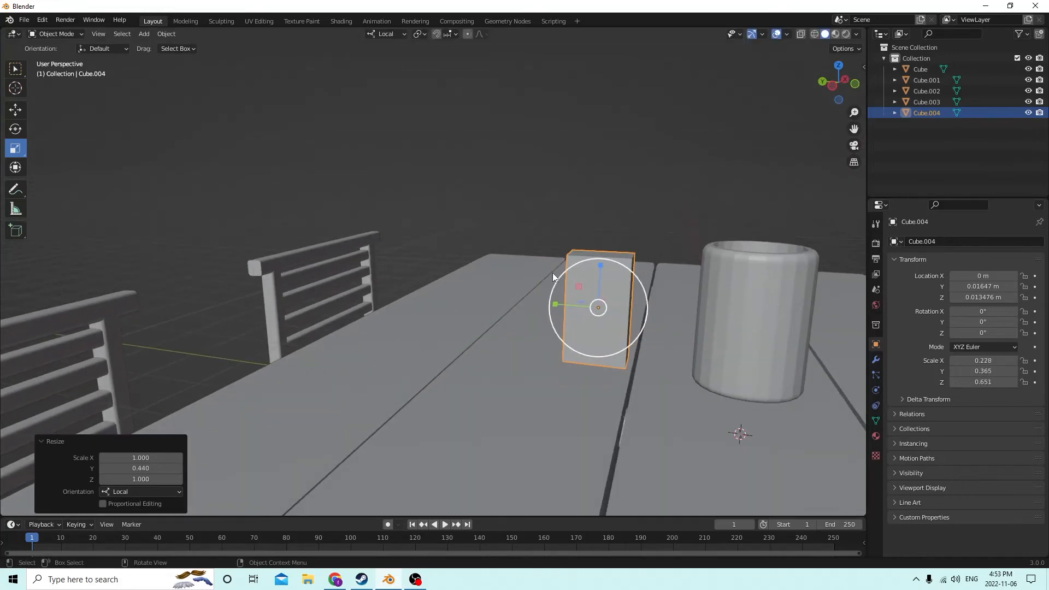
Move the block along Y to 0.008132 m so it meets the side of the vessel
click(24, 111)
middle_drag(522, 192, 554, 204)
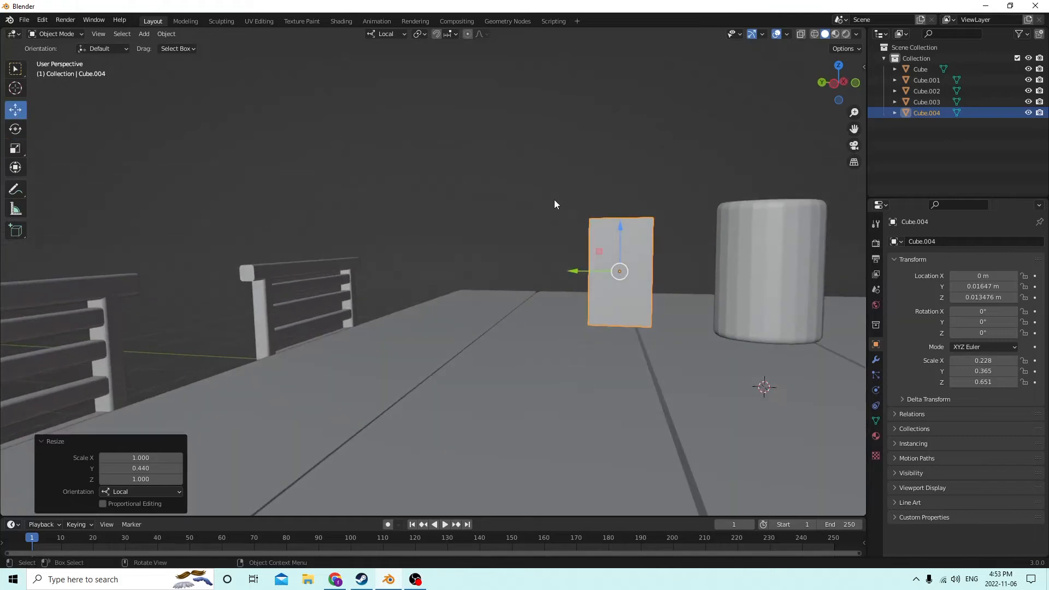
drag(577, 270, 634, 273)
Bevel the block's outer top and bottom edges with 6 segments and a width of about 0.00776 m
middle_drag(635, 273, 609, 293)
middle_drag(638, 327, 661, 305)
key(Tab)
middle_drag(687, 191, 713, 233)
click(749, 291)
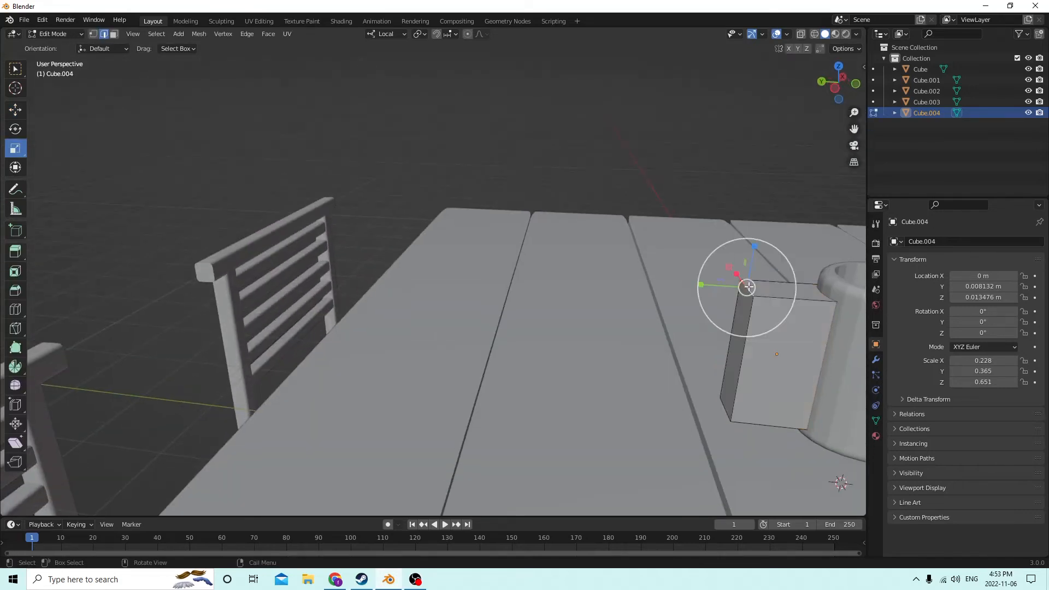
middle_drag(749, 291, 611, 314)
key(ctrl+b)
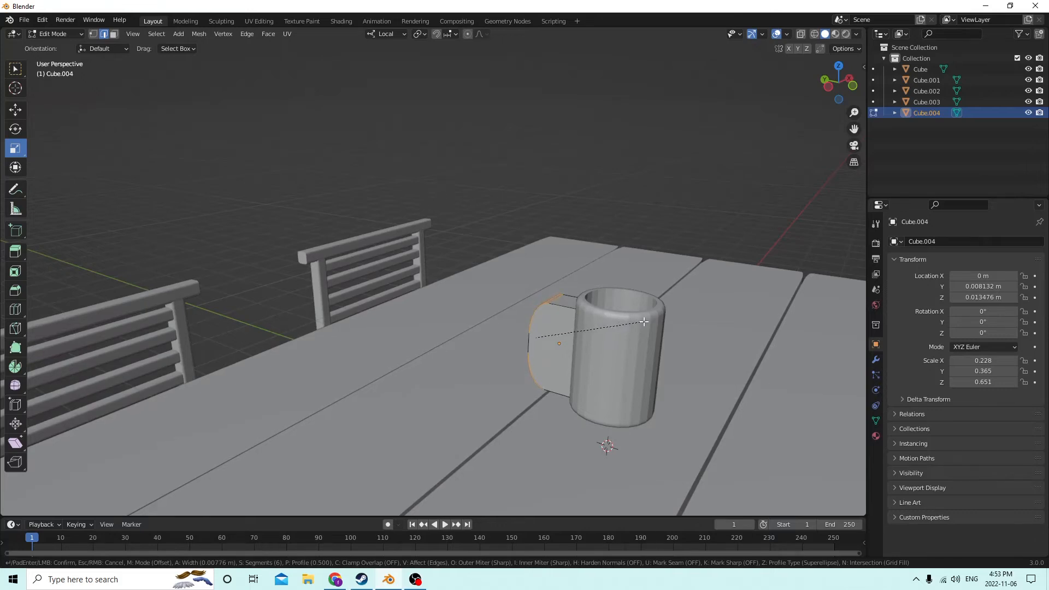
click(643, 322)
middle_drag(643, 322, 480, 224)
scroll(681, 296, up, 1)
Duplicate the rounded block, move the copy along Y to 0.00706 m, and scale it uniformly by 0.786
key(Tab)
key(shift+d)
right_click(695, 286)
drag(602, 332, 614, 336)
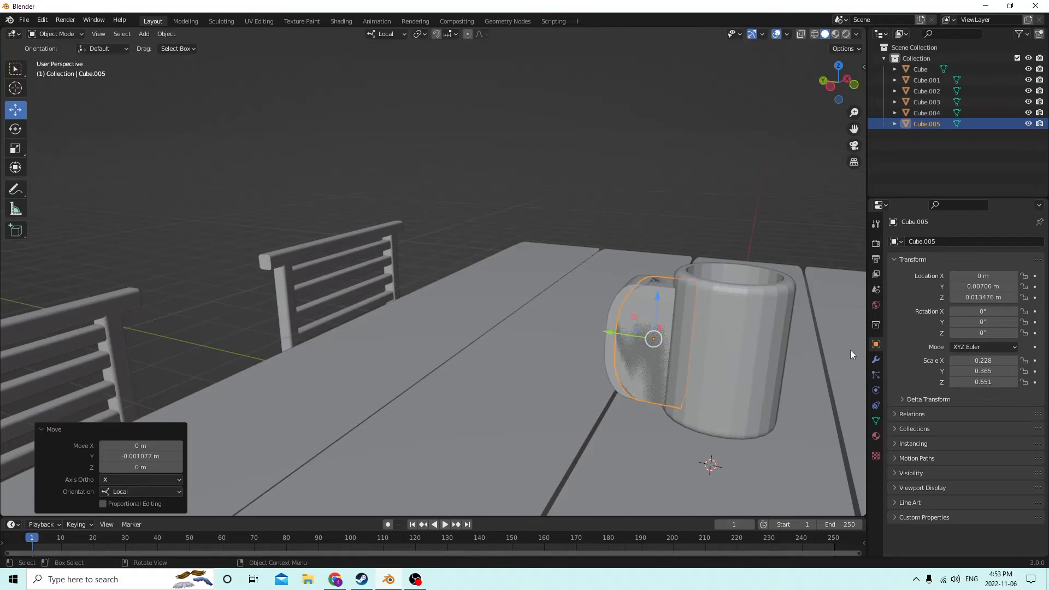
key(s)
click(798, 342)
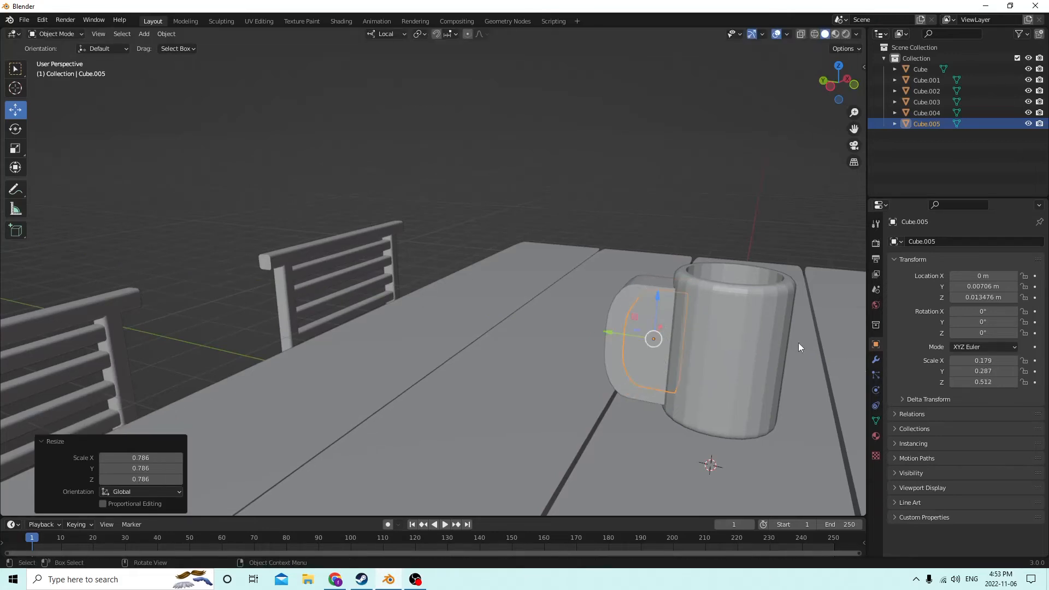
Widen the smaller copy along X to a scale of 0.307 so it passes through both sides of the block
click(15, 148)
middle_drag(502, 197, 482, 241)
drag(403, 421, 421, 417)
middle_drag(420, 416, 757, 251)
scroll(570, 371, up, 2)
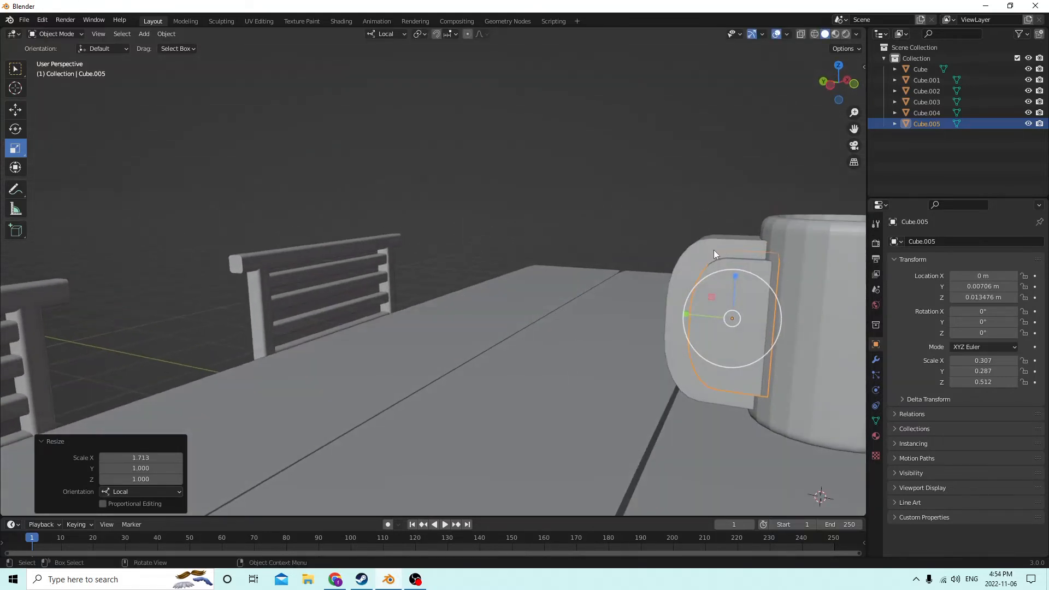
scroll(707, 237, up, 1)
scroll(641, 330, up, 1)
mouse_move(641, 330)
middle_down()
mouse_move(634, 317)
mouse_move(637, 330)
middle_up()
scroll(631, 319, down, 2)
Cut the inner copy out of the rounded block with an Auto Boolean Difference to form a C-shaped handle
shift+click(677, 252)
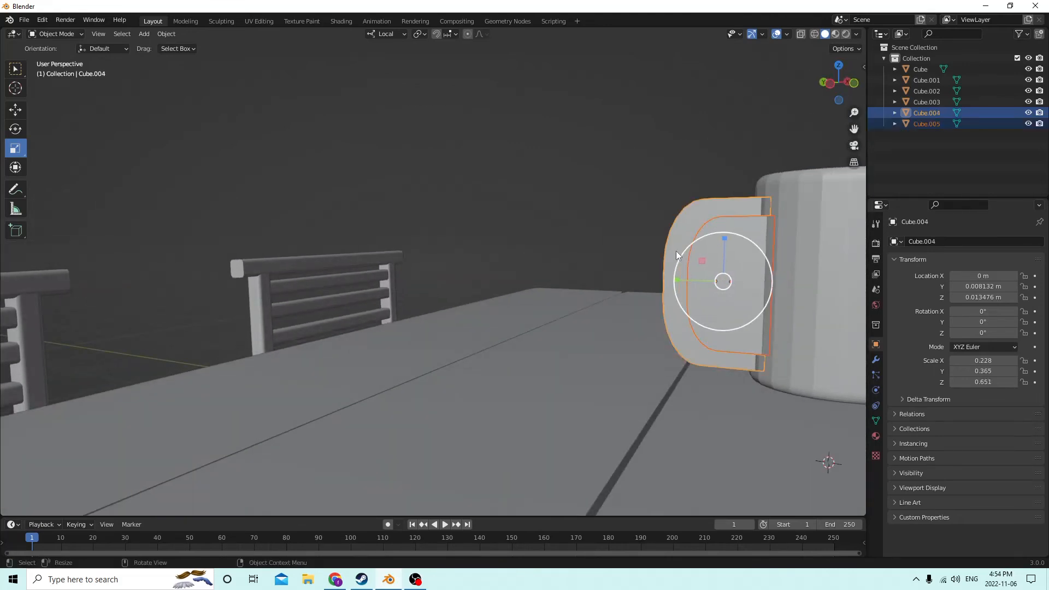
middle_drag(677, 251, 689, 276)
click(167, 33)
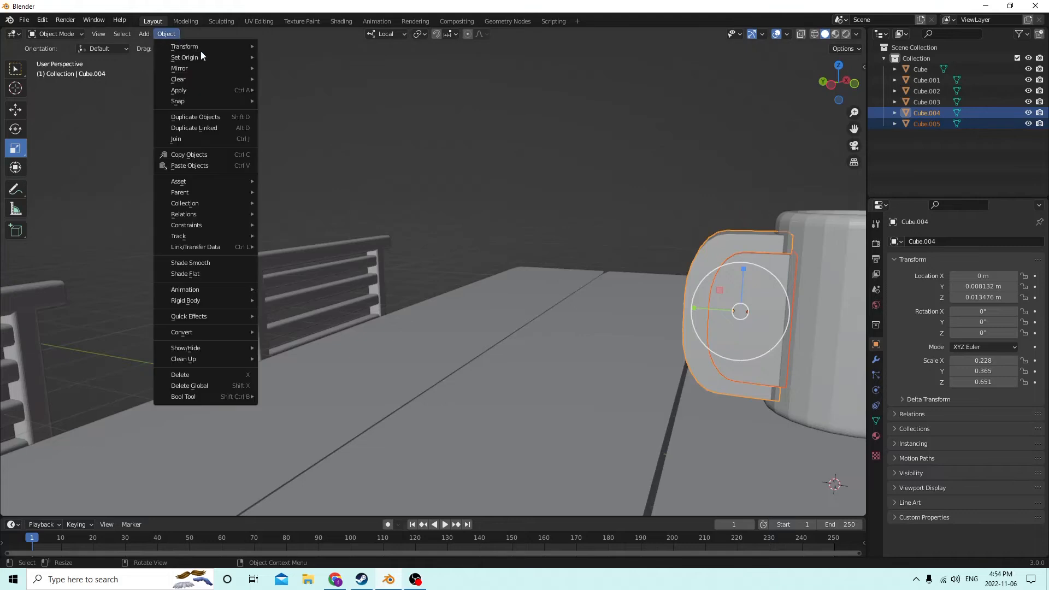
mouse_move(200, 399)
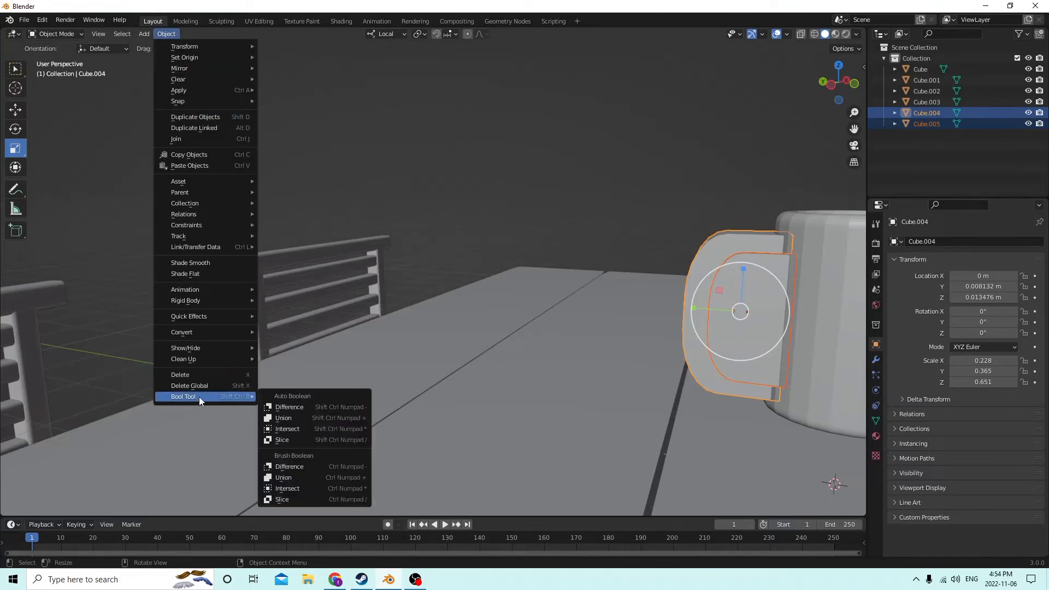
click(287, 408)
middle_drag(596, 339, 581, 334)
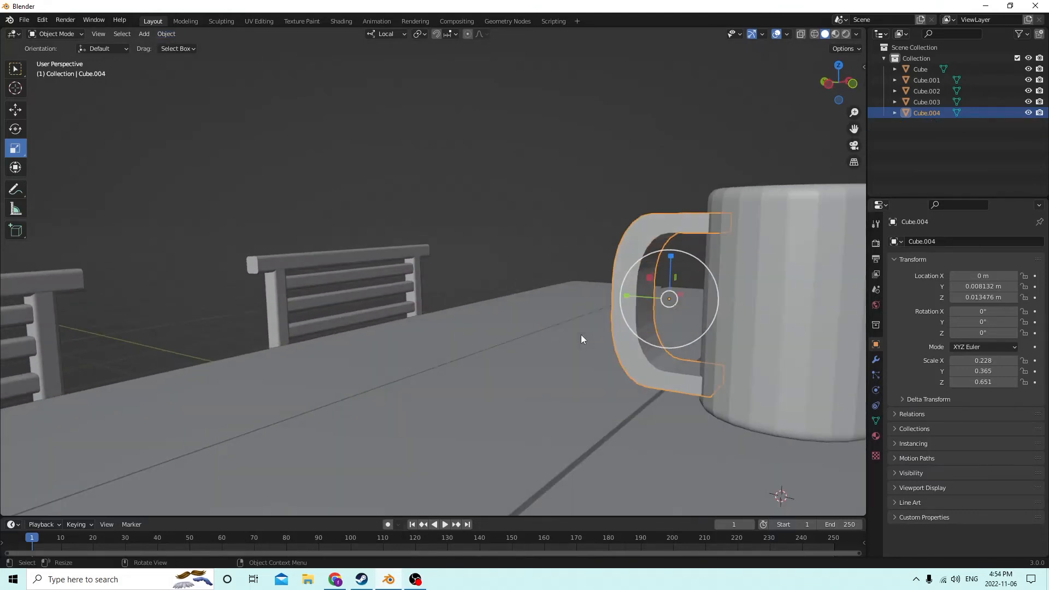
middle_drag(723, 336, 752, 334)
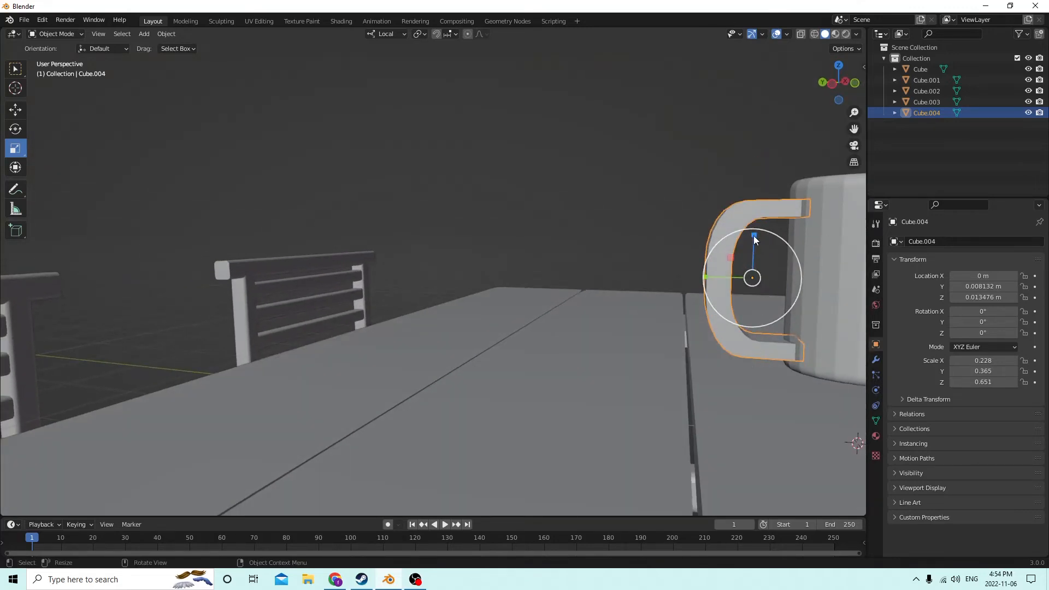
Shorten the handle to a Z scale of 0.574 and raise it to 0.01399 m on Z
drag(753, 235, 753, 240)
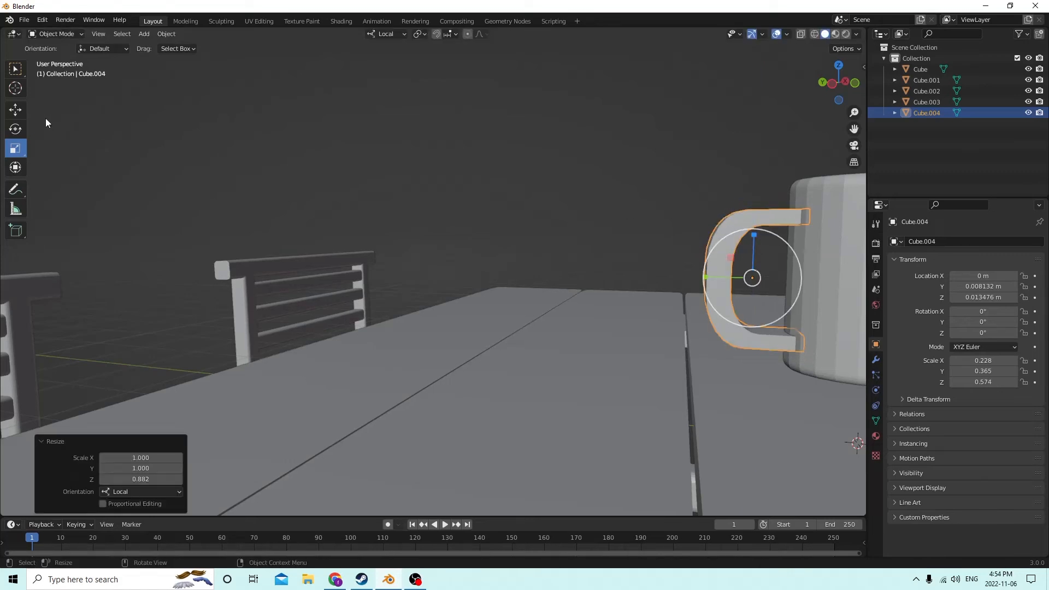
click(18, 111)
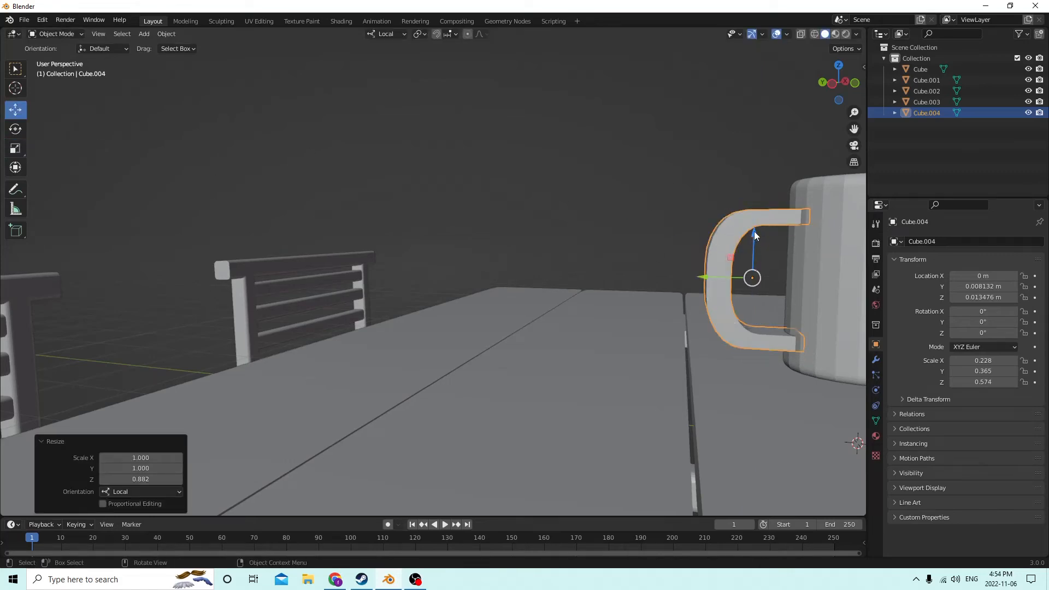
drag(754, 231, 754, 222)
middle_drag(754, 221, 707, 248)
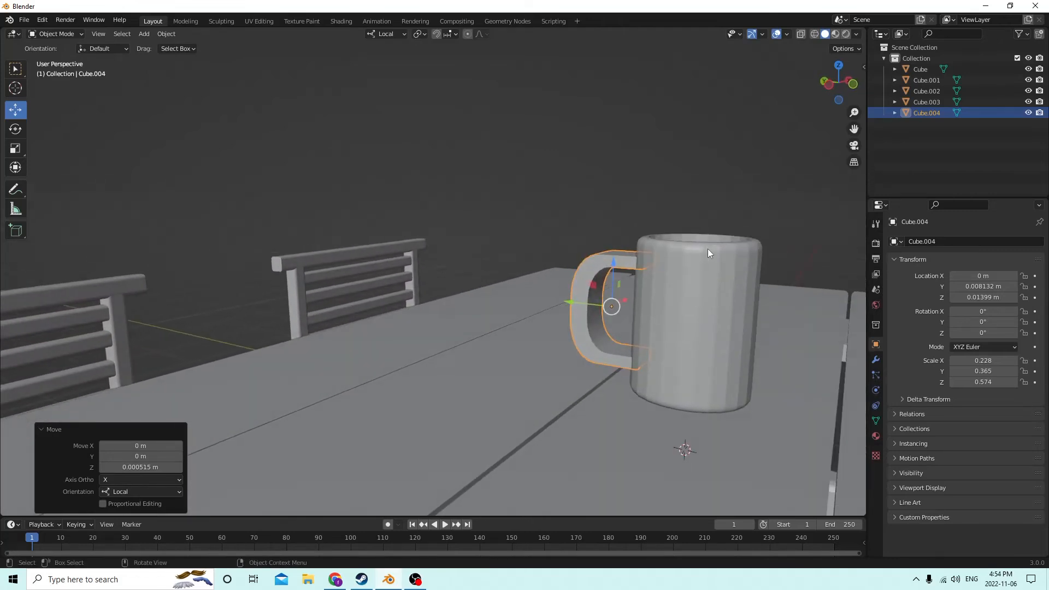
click(584, 327)
middle_drag(575, 331, 630, 301)
key(Tab)
key(shift+space)
key(s)
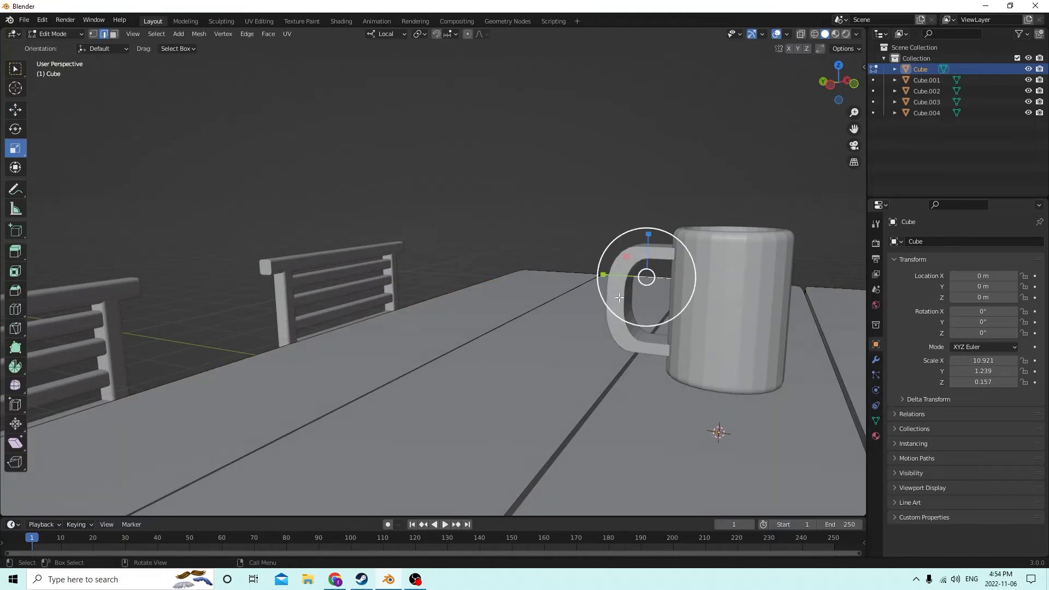
click(114, 34)
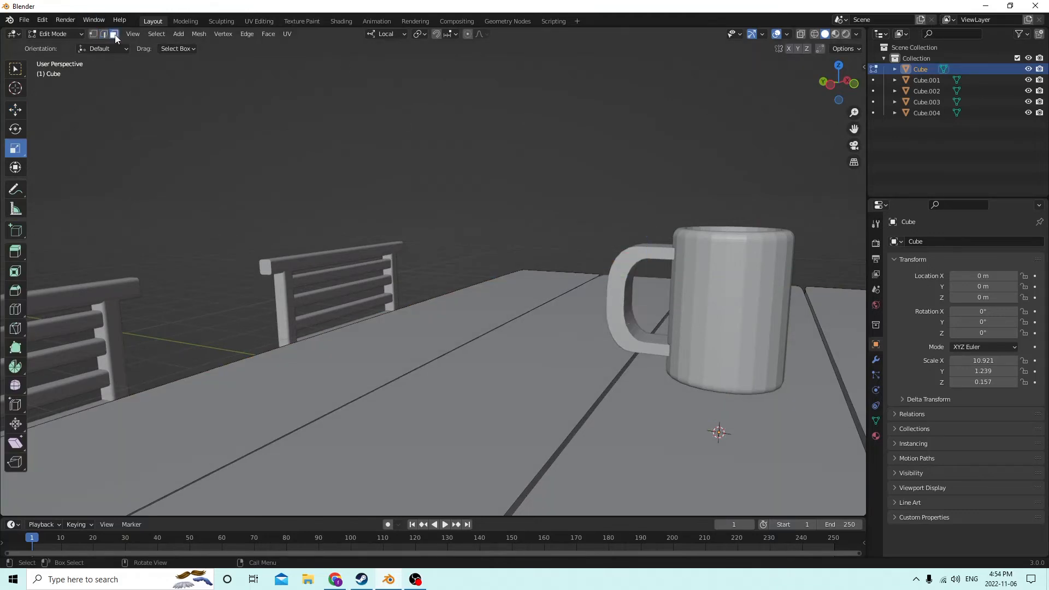
click(619, 295)
middle_drag(619, 295, 381, 298)
key(Tab)
Bevel all of the handle's edges with 6 segments and a width of 0.00105 m
click(578, 299)
key(Tab)
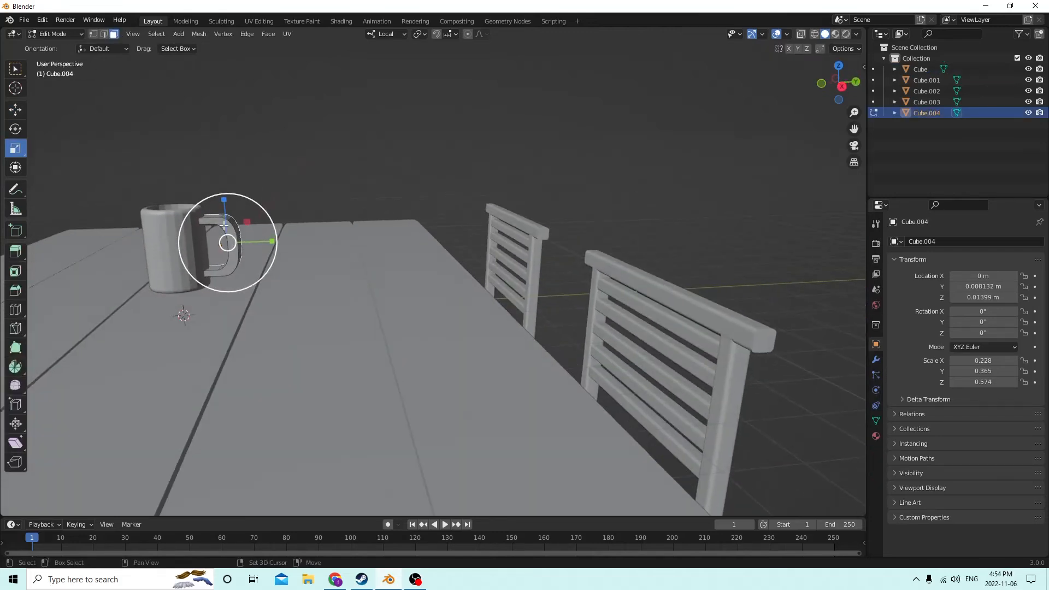
scroll(220, 224, up, 2)
key(a)
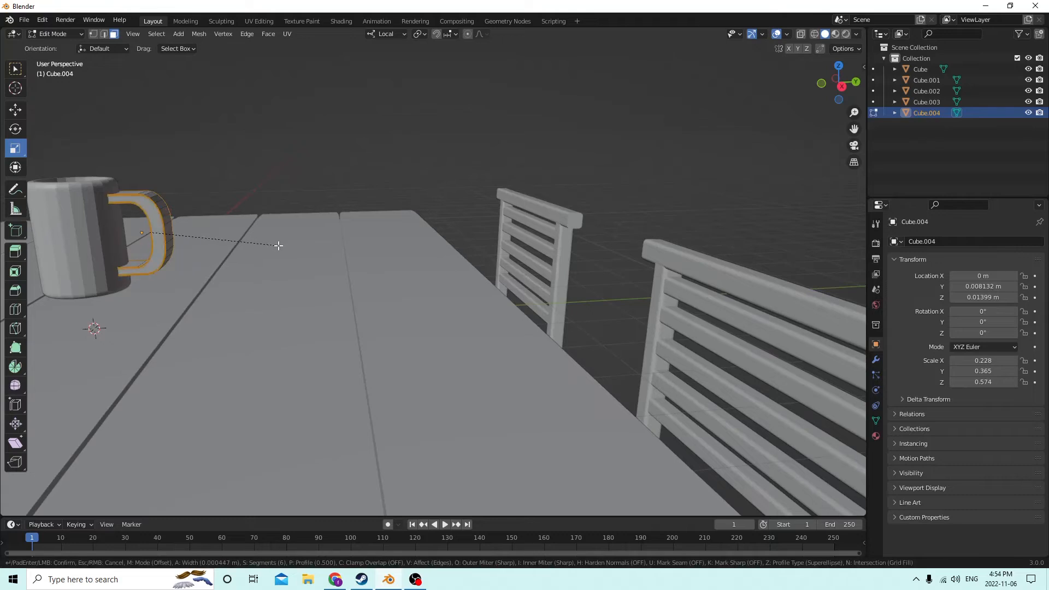
key(ctrl+b)
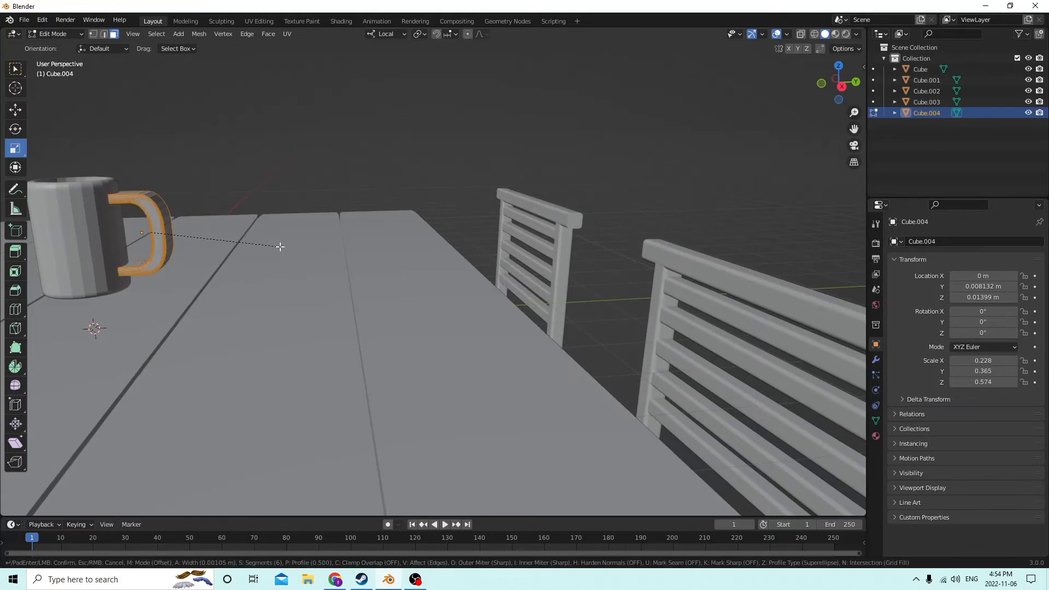
click(280, 246)
middle_drag(281, 246, 589, 235)
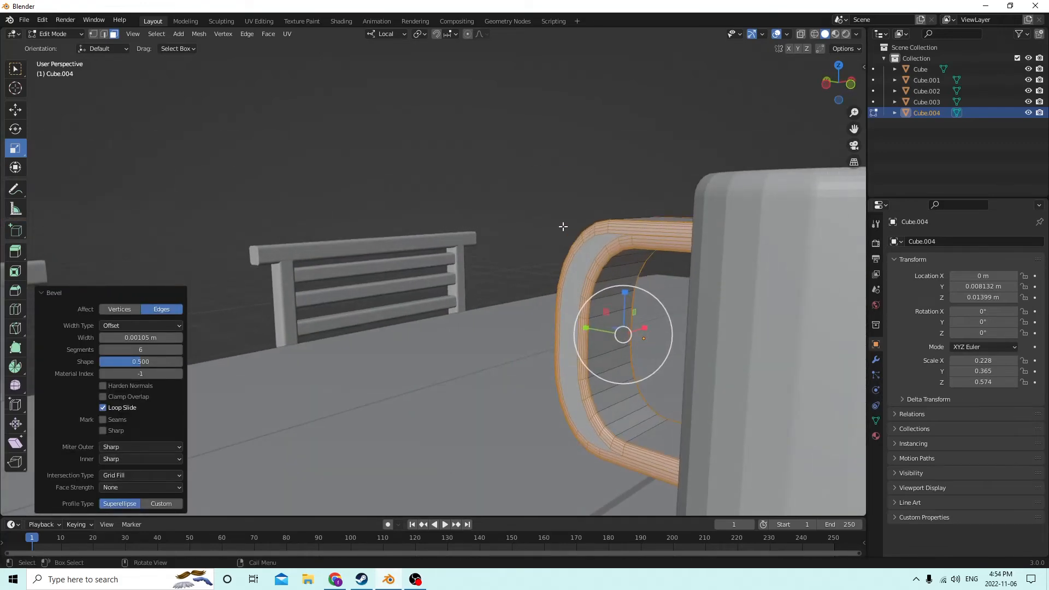
scroll(488, 272, down, 5)
middle_drag(562, 291, 714, 309)
key(Tab)
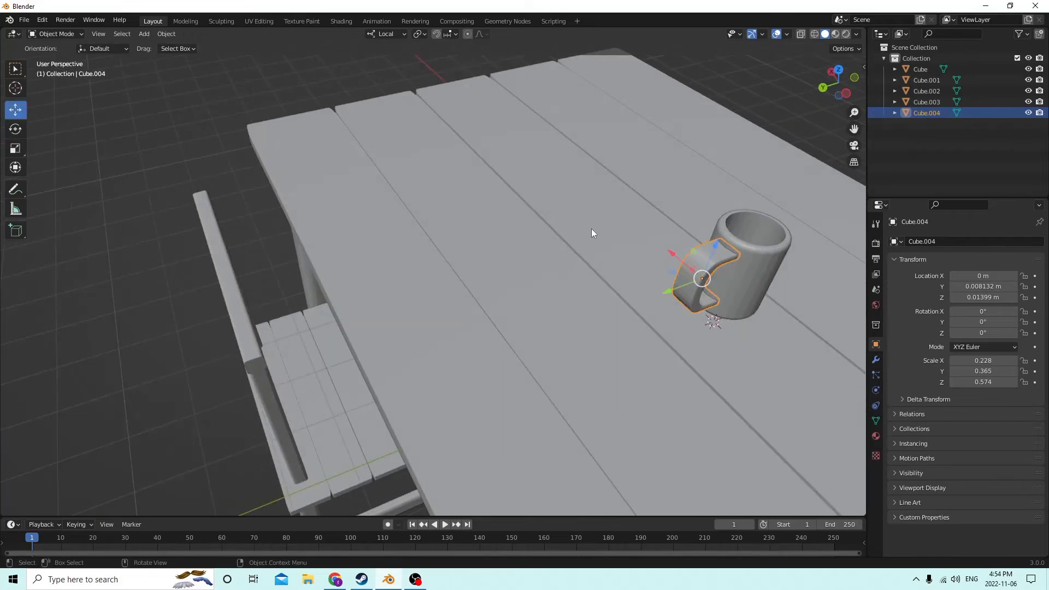
Scale the handle down to 0.126 on X, 0.244 on Y and 0.478 on Z
click(17, 152)
mouse_move(671, 249)
mouse_down()
mouse_move(682, 254)
mouse_move(675, 260)
mouse_up()
middle_drag(675, 261, 639, 271)
drag(600, 292, 617, 286)
middle_drag(617, 283, 662, 254)
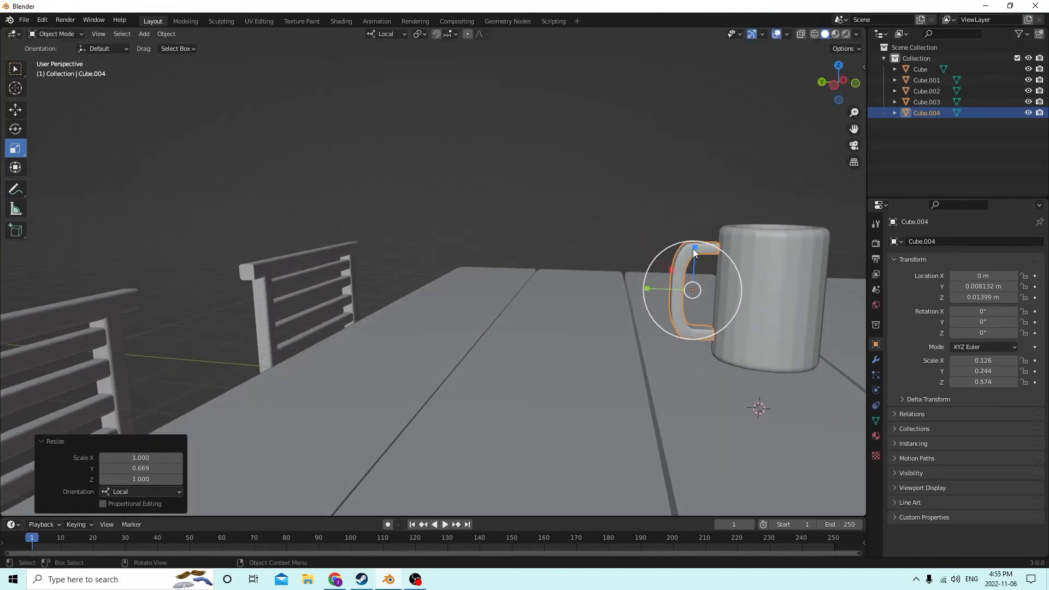
drag(693, 248, 691, 257)
Move the handle along Y against the cup's wall and join it with the cup into one object
click(16, 109)
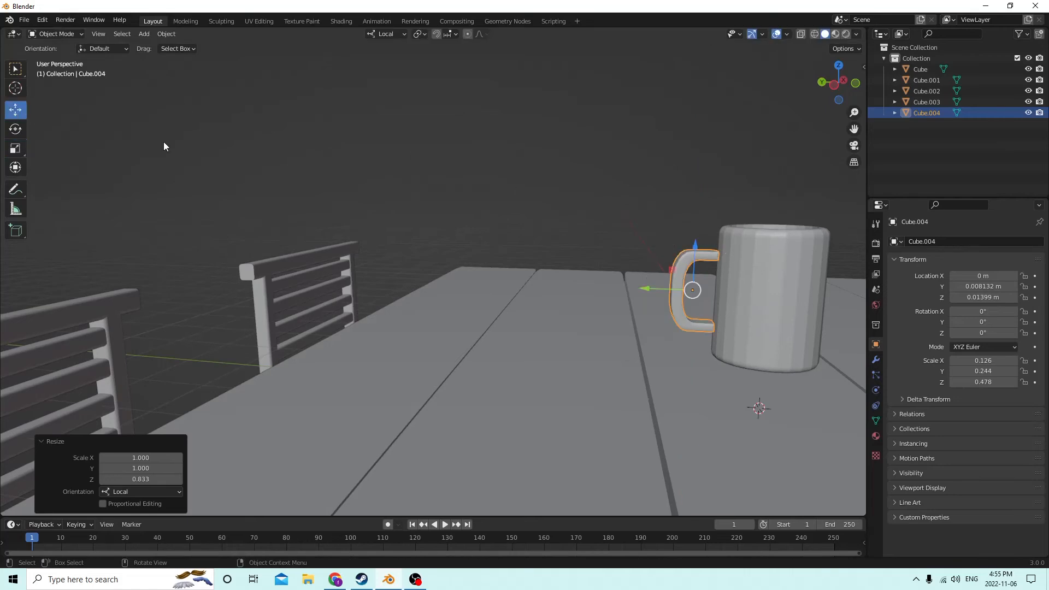
drag(657, 296, 658, 294)
middle_drag(658, 294, 690, 312)
shift+click(673, 310)
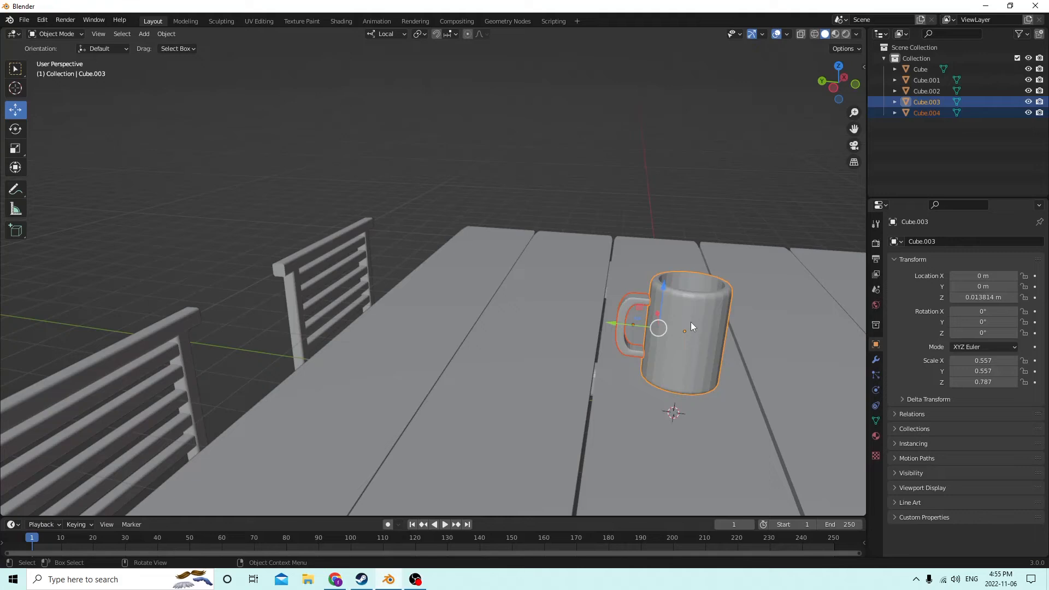
key(ctrl+j)
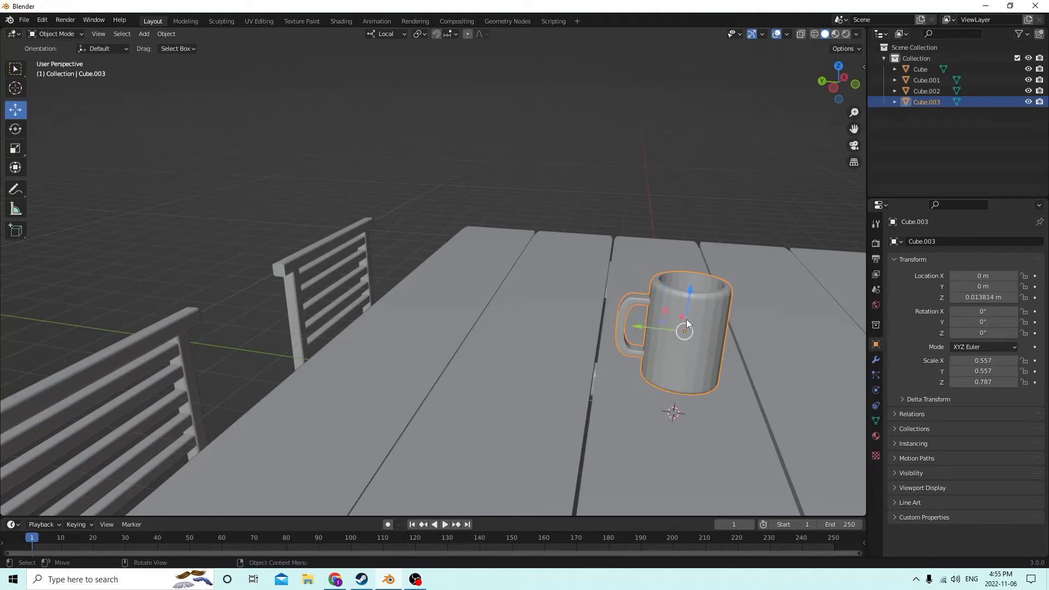
Move the mug near the table's corner, at 0.064765 m on X, 0.046466 m on Y and 0.009447 m on Z
middle_drag(686, 322, 368, 316)
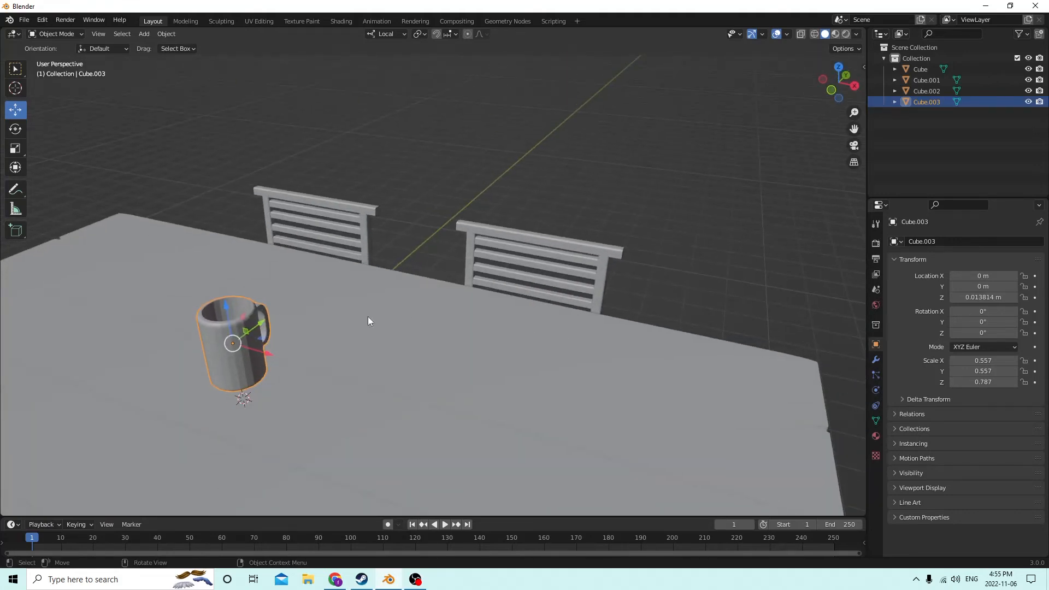
drag(265, 357, 518, 368)
middle_drag(518, 368, 619, 265)
drag(620, 265, 491, 207)
middle_drag(491, 207, 431, 232)
drag(432, 234, 432, 242)
middle_drag(433, 241, 412, 234)
drag(412, 234, 415, 242)
middle_drag(415, 242, 437, 280)
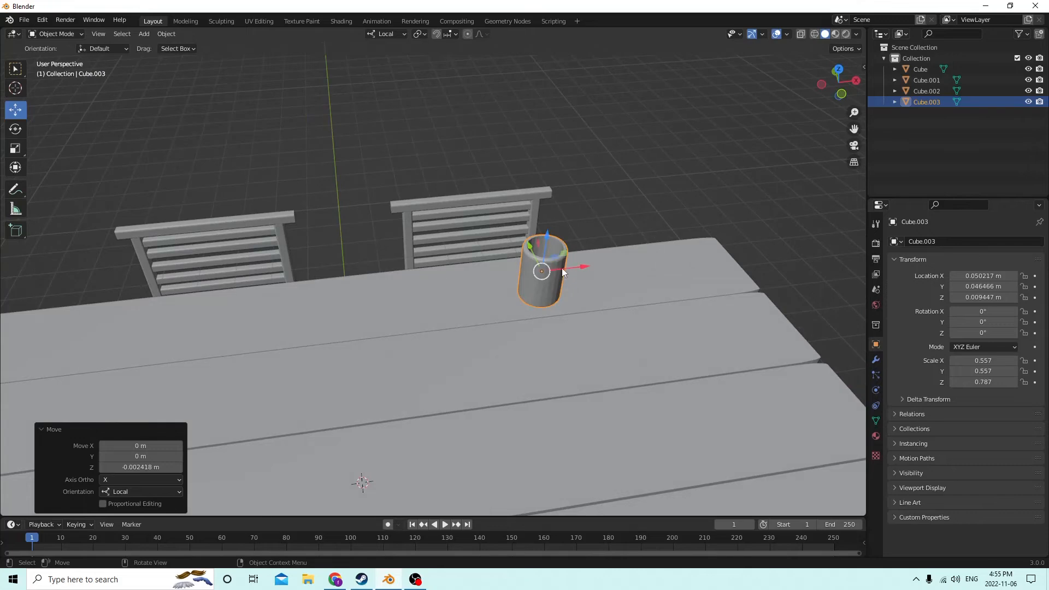
drag(561, 267, 637, 265)
mouse_move(637, 265)
middle_down()
mouse_move(485, 288)
mouse_move(647, 265)
mouse_move(638, 264)
middle_up()
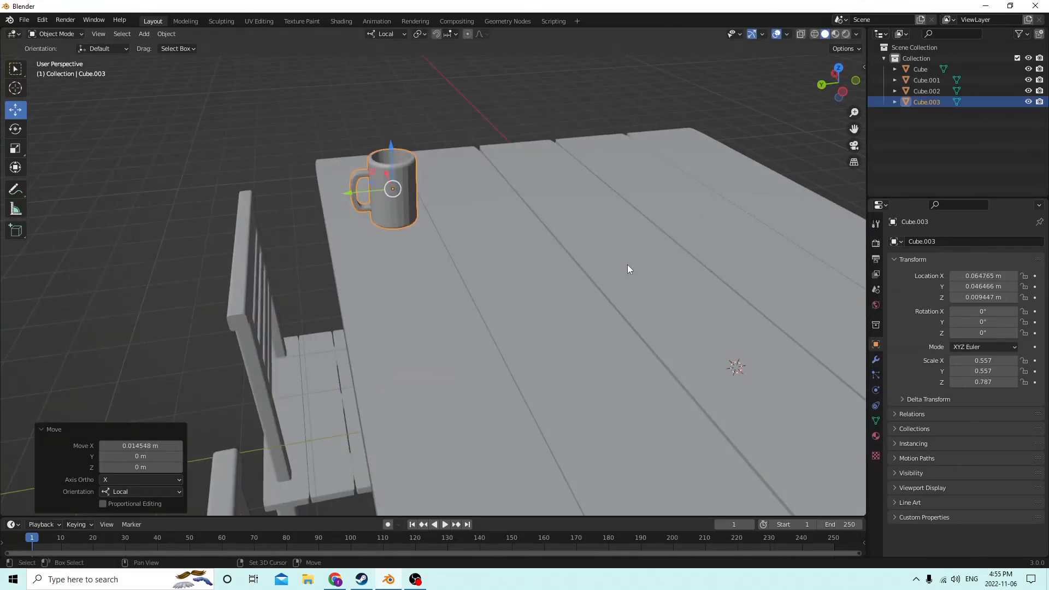
Add a 32-vertex cylinder with 0.01 m radius and 0.02 m depth, and flatten it to a Z scale of 0.199
key(shift+a)
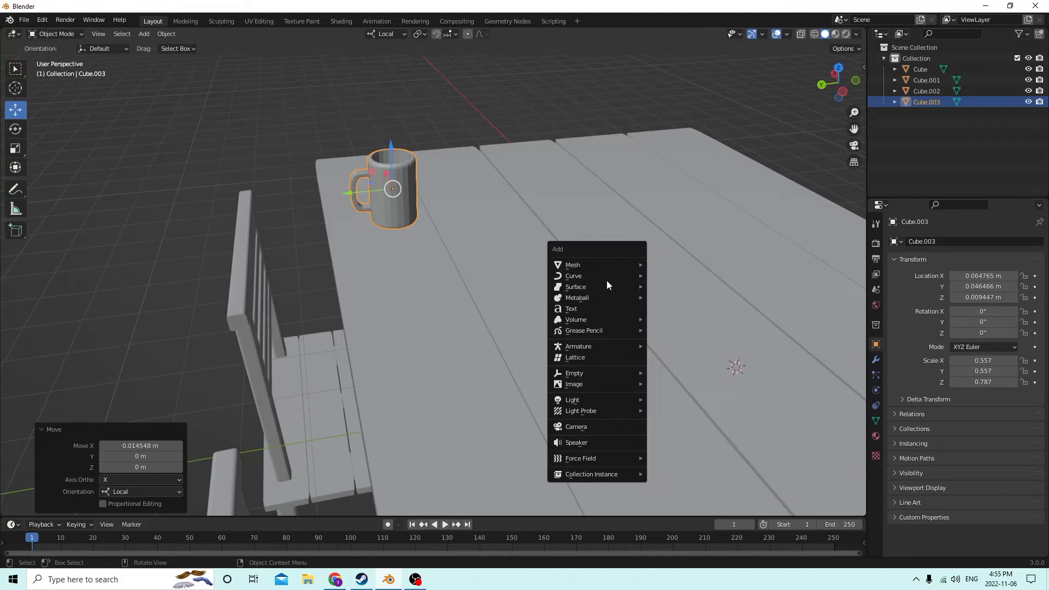
key(Escape)
mouse_move(586, 273)
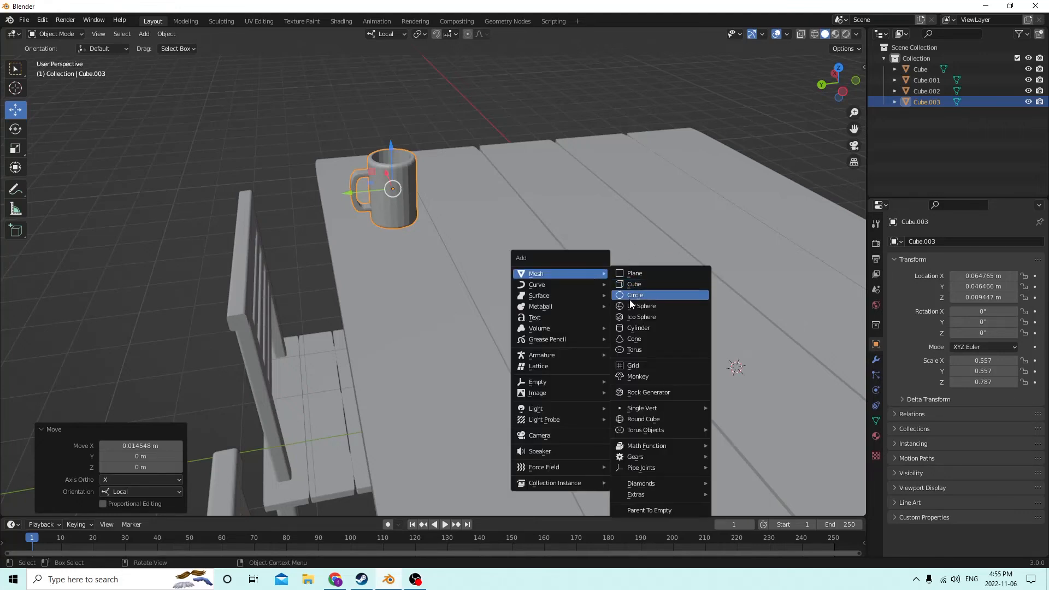
click(637, 330)
middle_drag(637, 330, 532, 268)
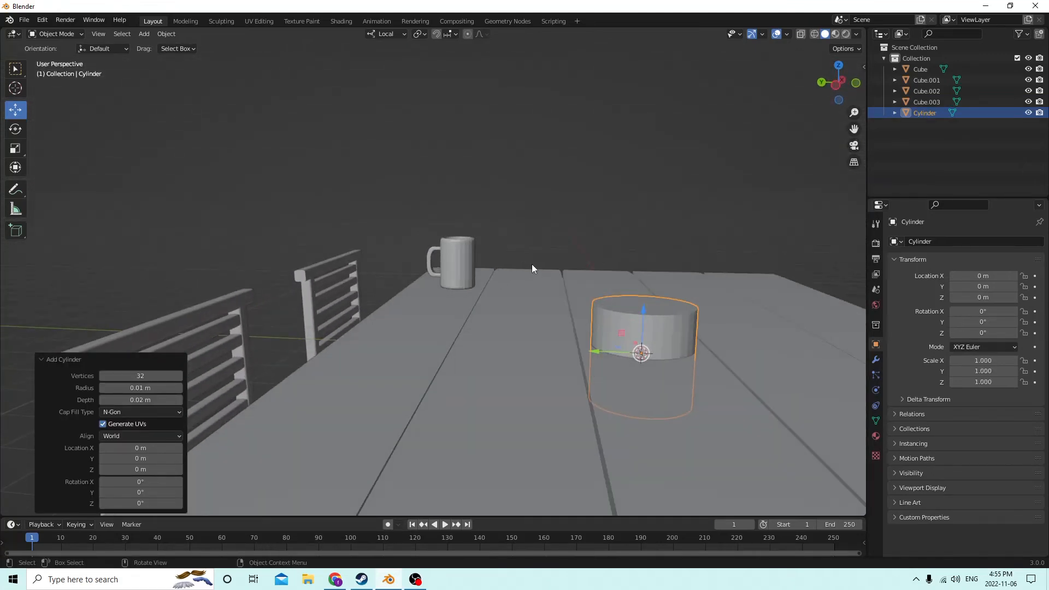
click(14, 148)
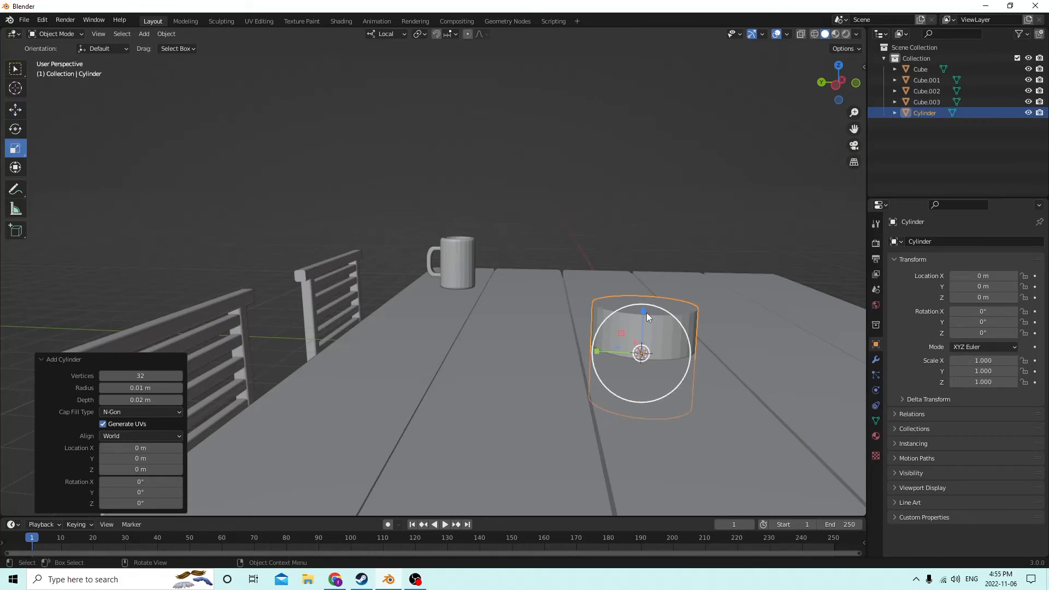
drag(646, 312, 642, 350)
middle_drag(642, 350, 608, 343)
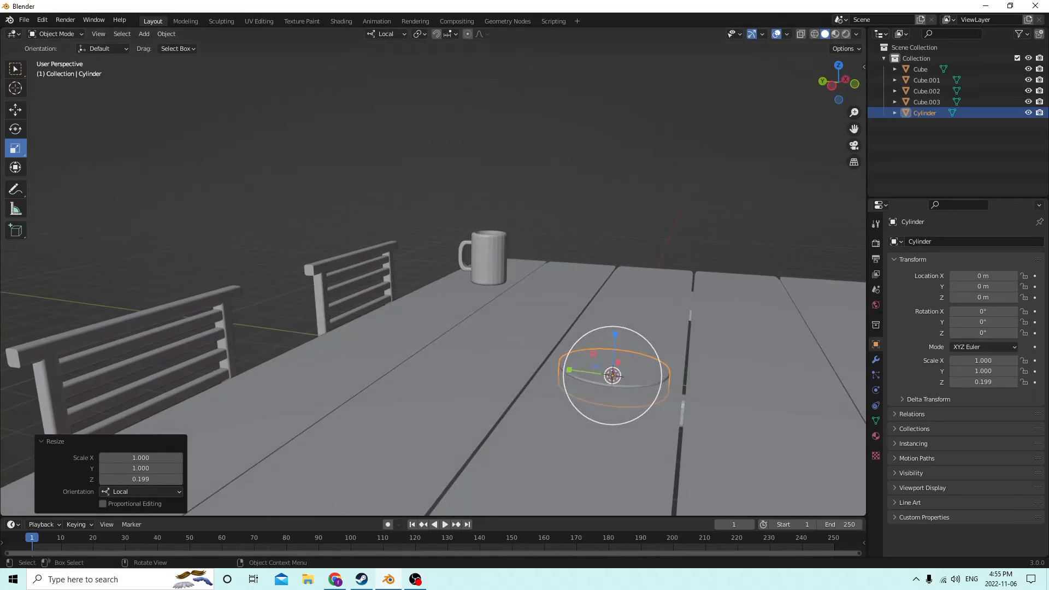
Raise the flattened cylinder above the tabletop to 0.013764 m on Z
click(15, 110)
middle_drag(486, 282, 594, 299)
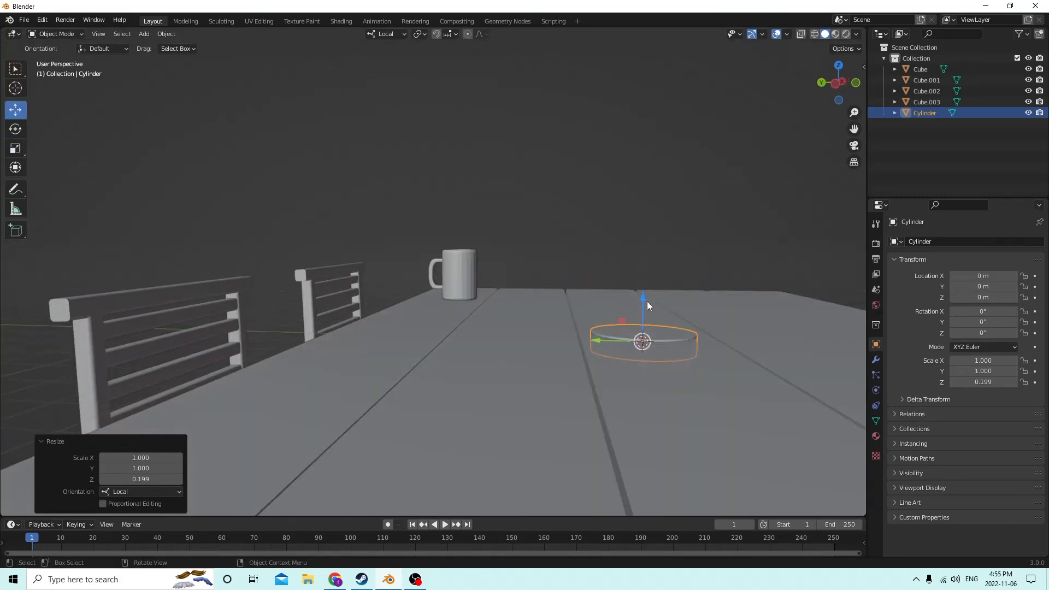
drag(646, 304, 645, 265)
middle_drag(645, 265, 628, 201)
Thin the cylinder into a plate-like disc with a Z scale of 0.051
click(9, 151)
scroll(648, 210, up, 2)
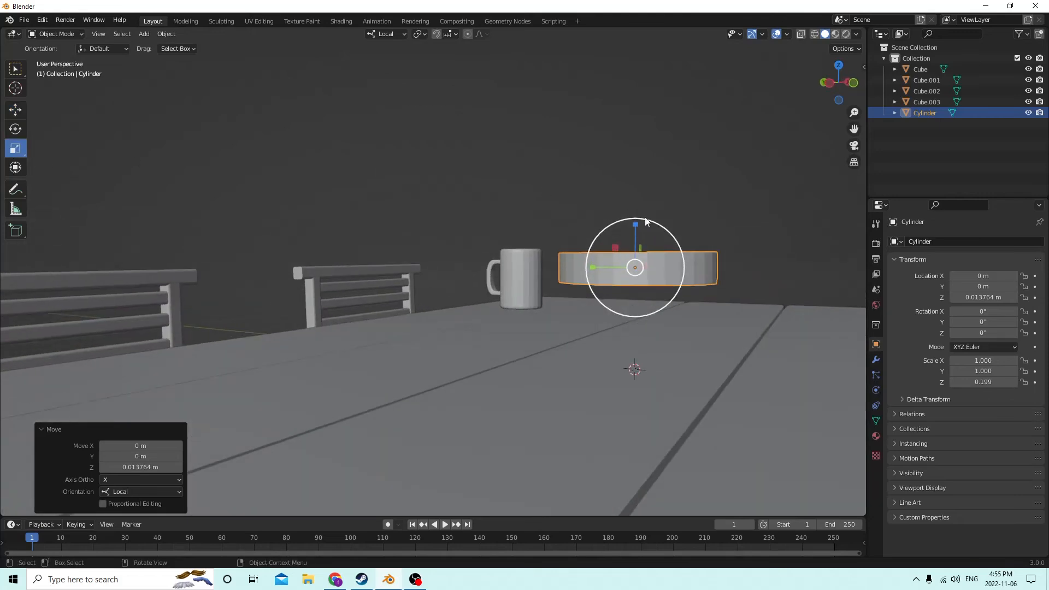
drag(635, 225, 635, 257)
middle_drag(635, 257, 636, 299)
scroll(628, 267, up, 2)
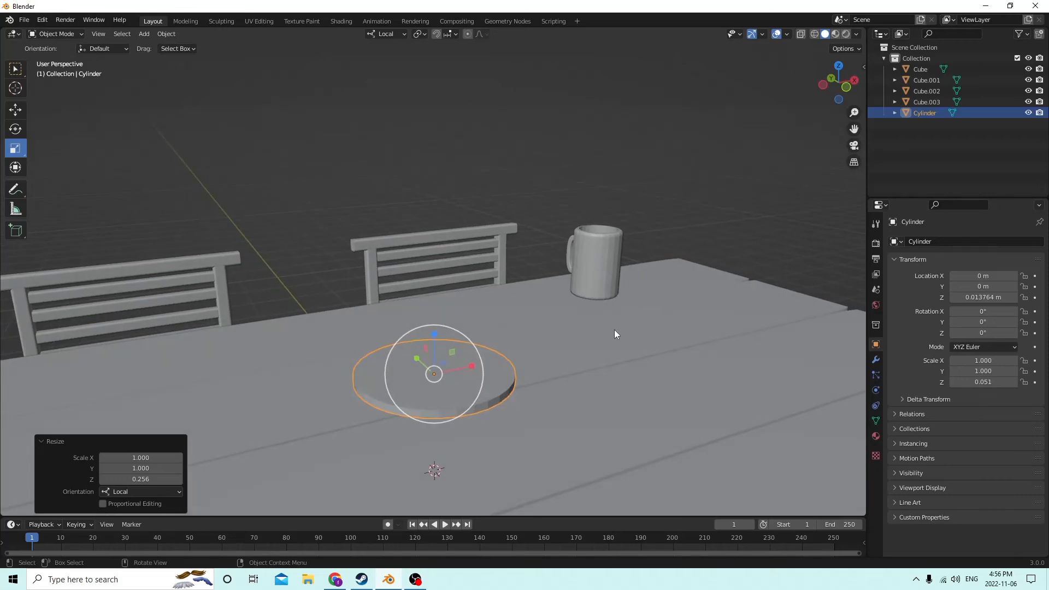
Enlarge the disc to a scale of 1.141 on X and Y, and thin it to a Z scale of 0.028
key(s)
click(650, 330)
middle_drag(650, 330, 596, 241)
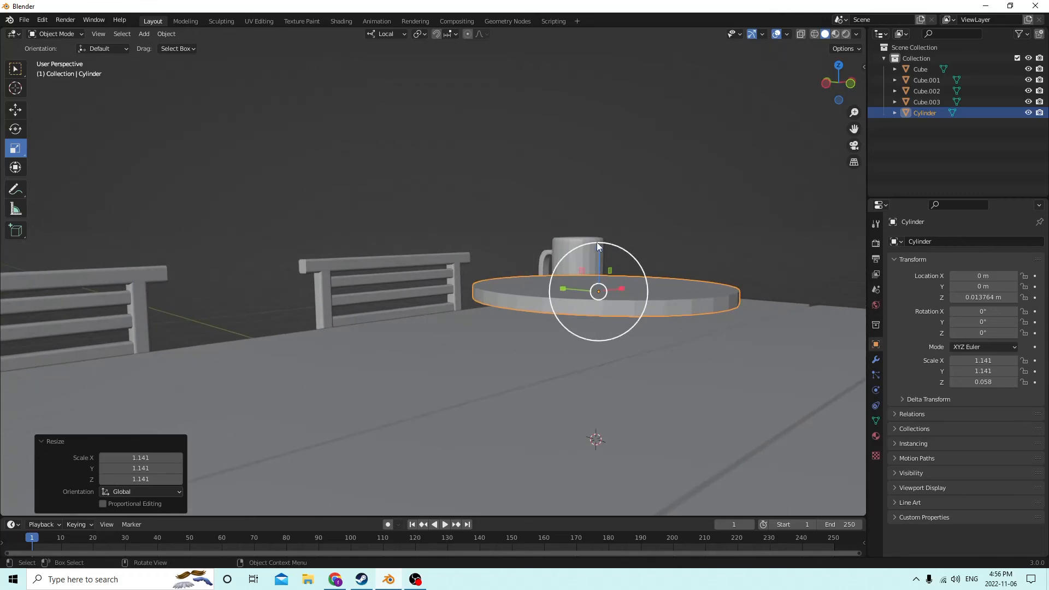
drag(600, 247, 599, 273)
middle_drag(599, 274, 601, 291)
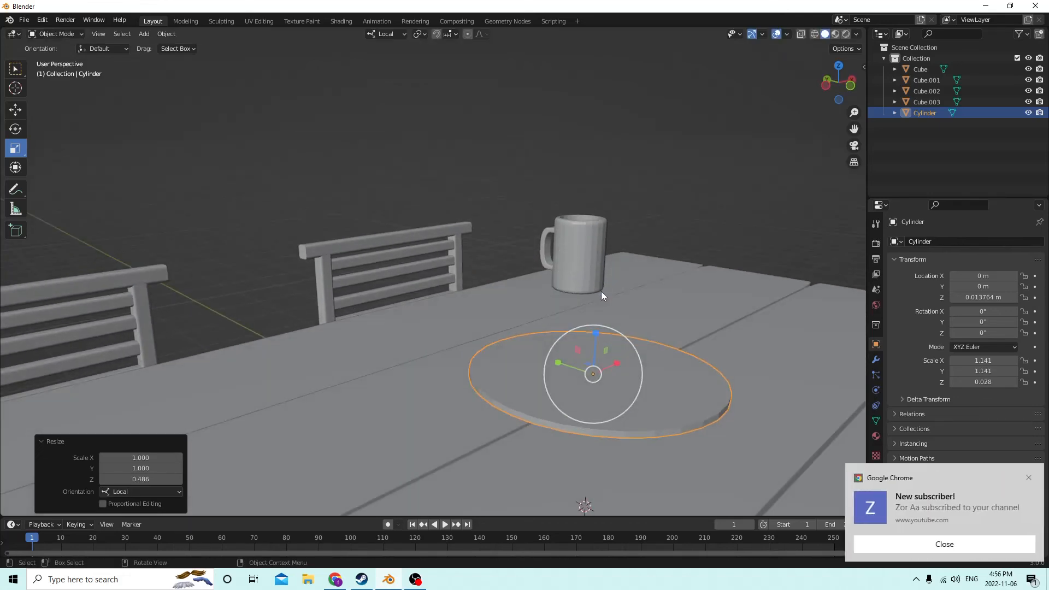
click(941, 545)
middle_drag(749, 365, 707, 346)
Inset the disc's top and bottom faces with a thickness of about 0.004047 m
key(Tab)
middle_drag(578, 363, 539, 280)
middle_drag(553, 220, 671, 289)
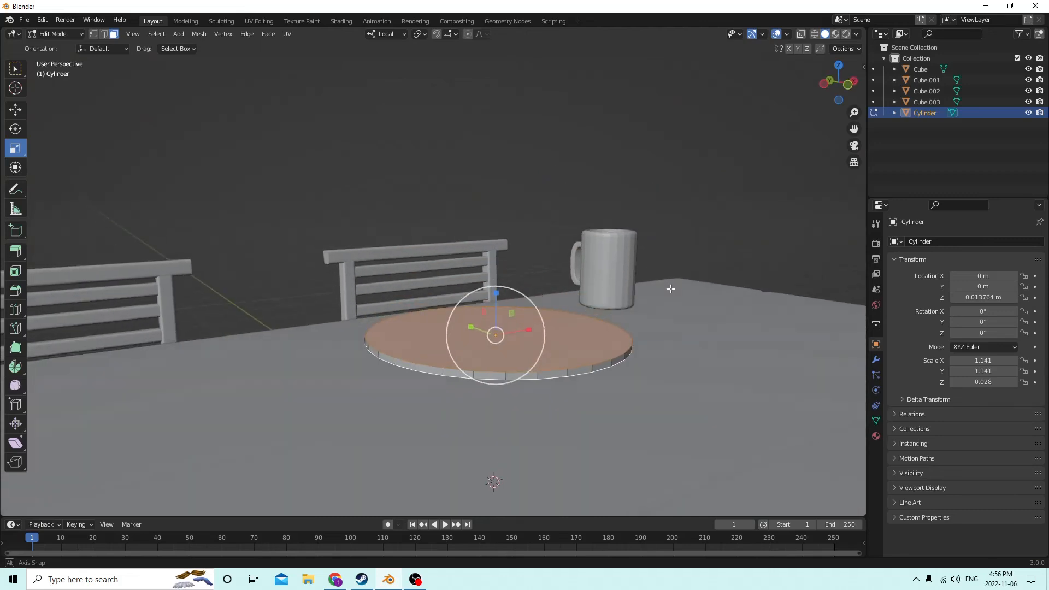
middle_drag(576, 322, 656, 286)
key(i)
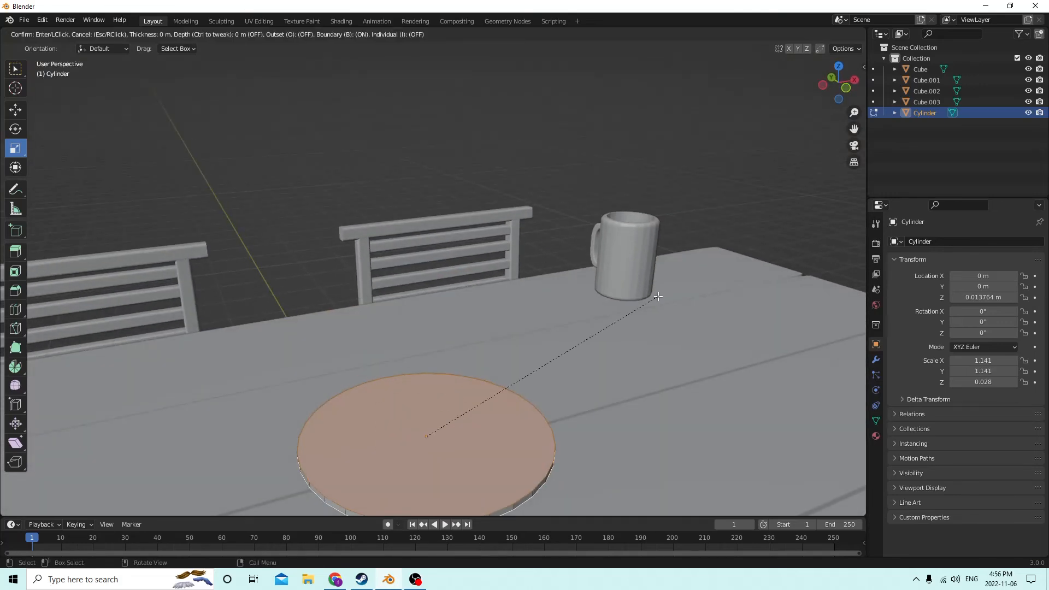
click(616, 309)
middle_drag(616, 309, 610, 294)
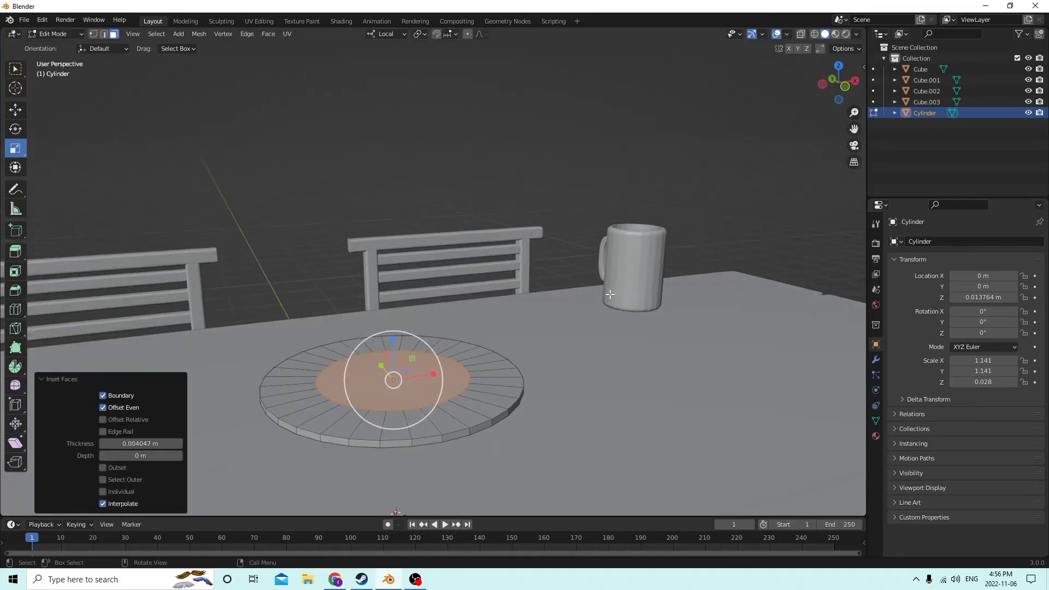
Lower the inset faces by 0.000674 m along Z plus a slight further amount, dishing the plate's centre
click(16, 109)
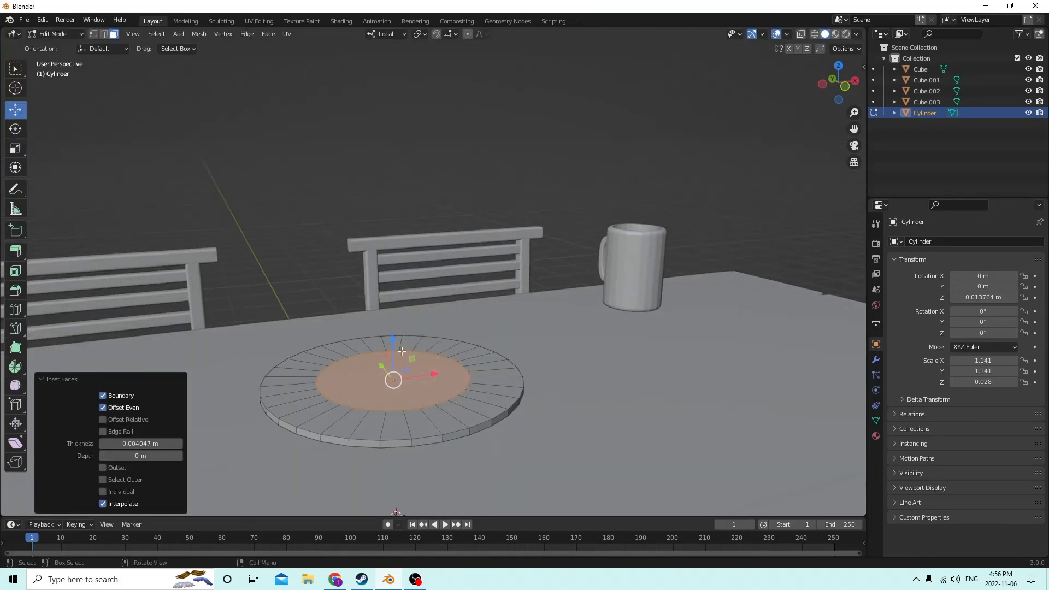
drag(393, 341, 394, 350)
mouse_move(394, 350)
middle_down()
mouse_move(361, 349)
mouse_move(387, 340)
middle_up()
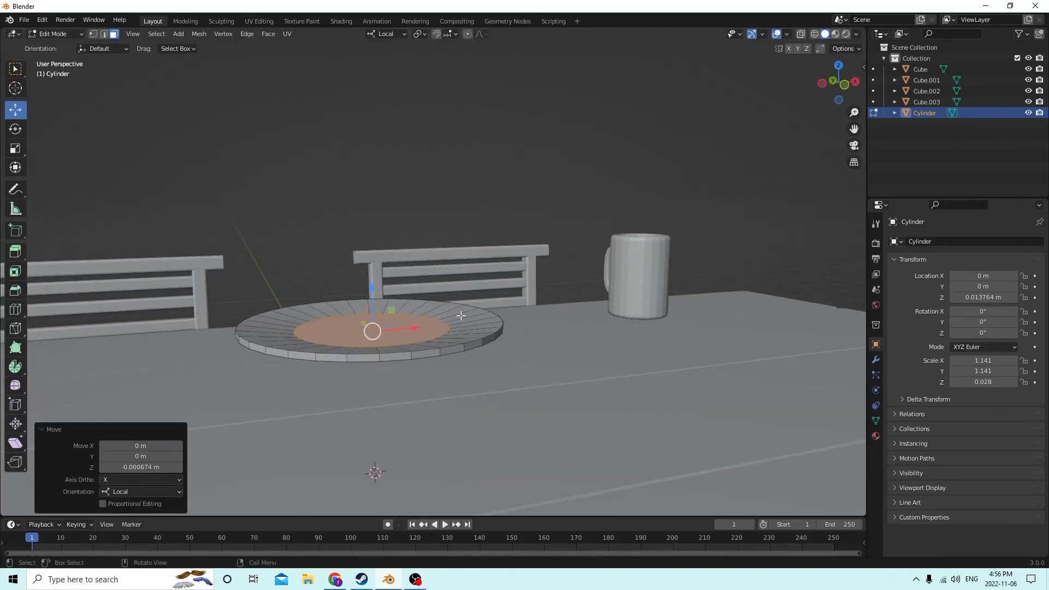
middle_drag(461, 315, 480, 294)
drag(476, 253, 477, 256)
middle_drag(477, 255, 511, 260)
Extrude the underside's centre face by 0.000433 m and scale it up to about 1.079 as the plate's foot
click(473, 255)
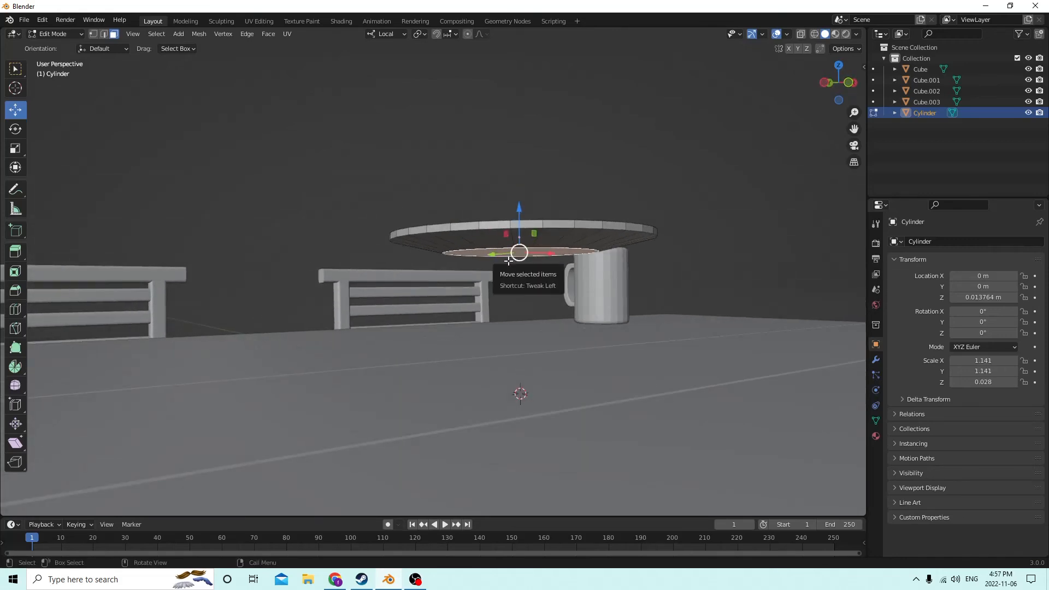
key(e)
click(508, 266)
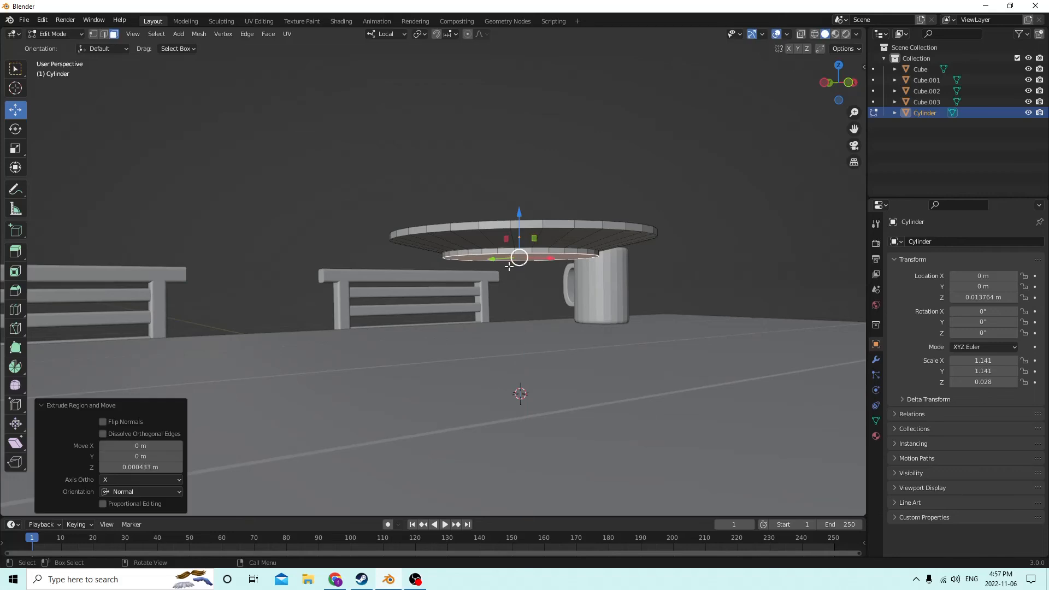
key(s)
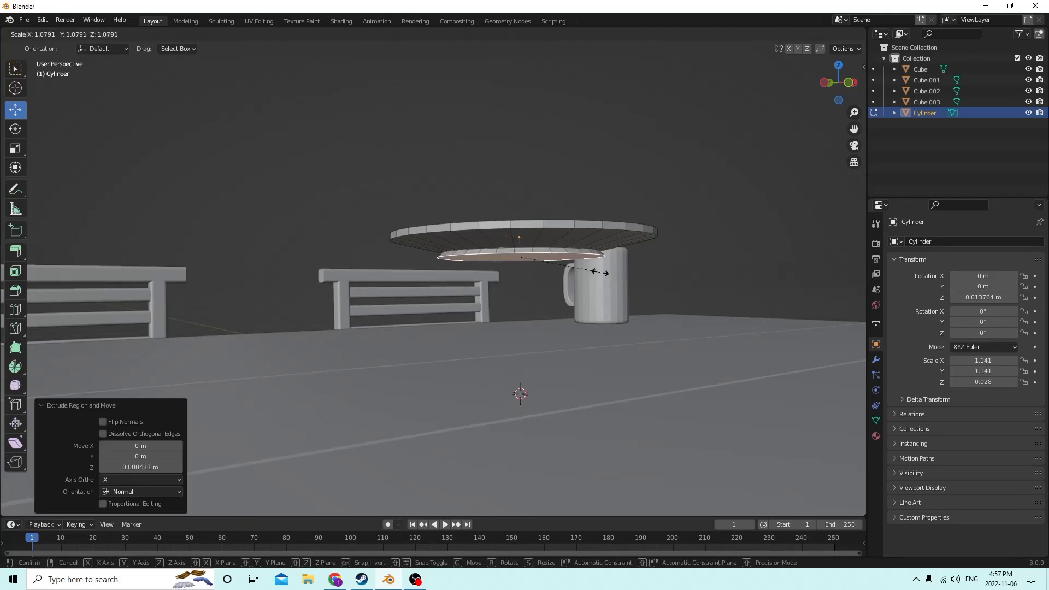
click(600, 272)
mouse_move(600, 272)
middle_down()
mouse_move(602, 295)
mouse_move(588, 247)
mouse_move(485, 239)
mouse_move(576, 246)
mouse_move(595, 227)
mouse_move(591, 250)
middle_up()
key(Tab)
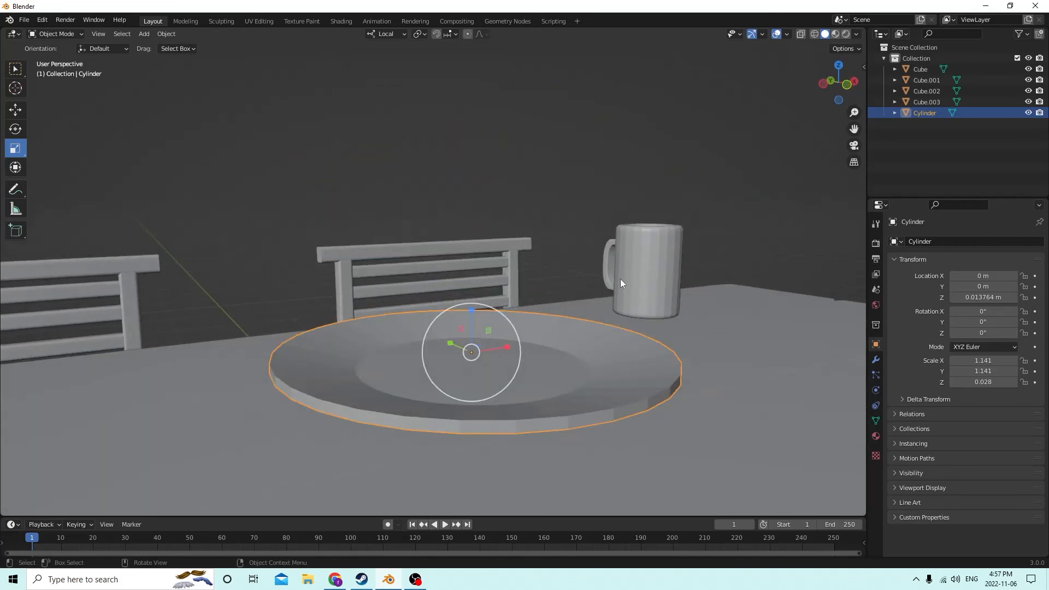
middle_drag(620, 282, 480, 285)
key(Tab)
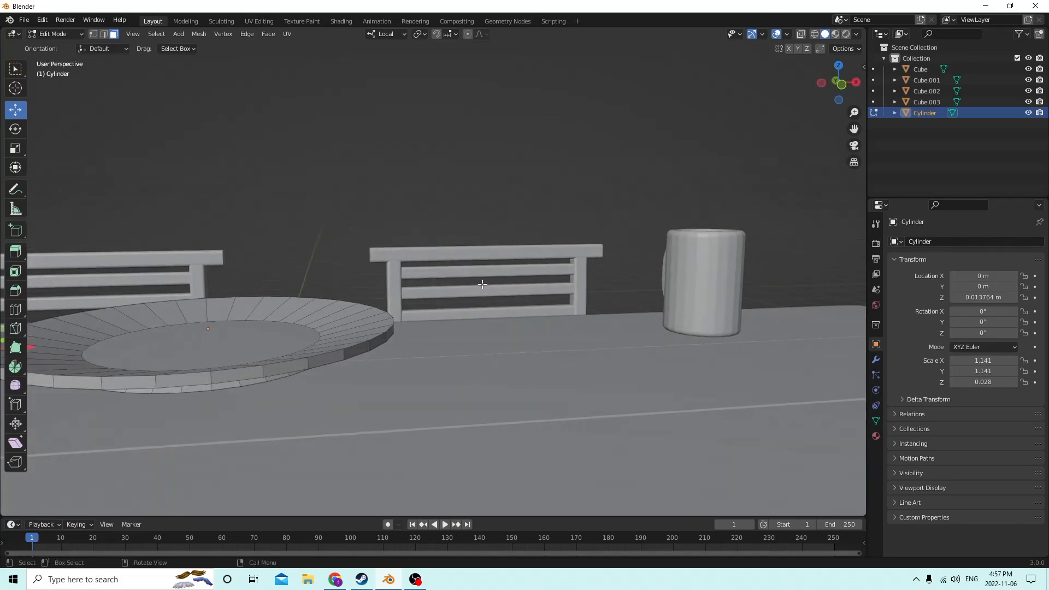
ctrl+click(362, 349)
middle_drag(363, 350, 812, 340)
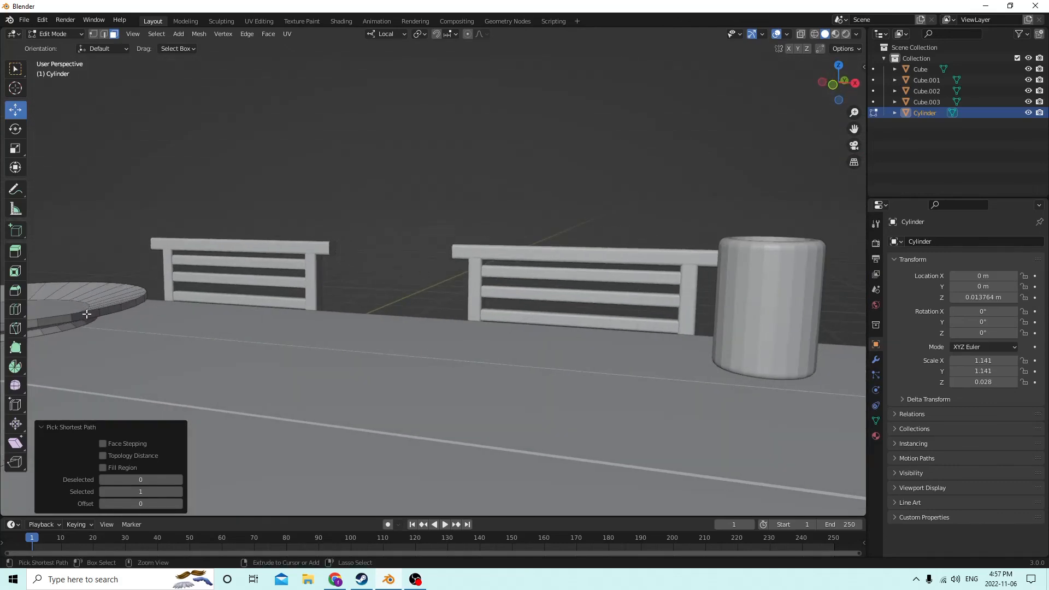
middle_drag(87, 314, 860, 271)
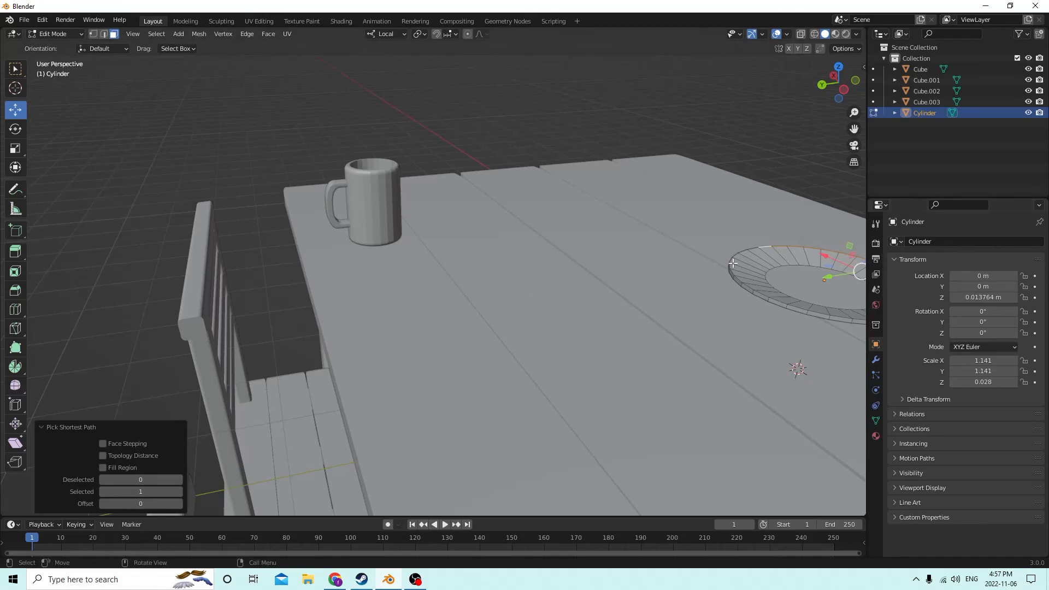
drag(853, 129, 828, 165)
middle_drag(828, 165, 836, 161)
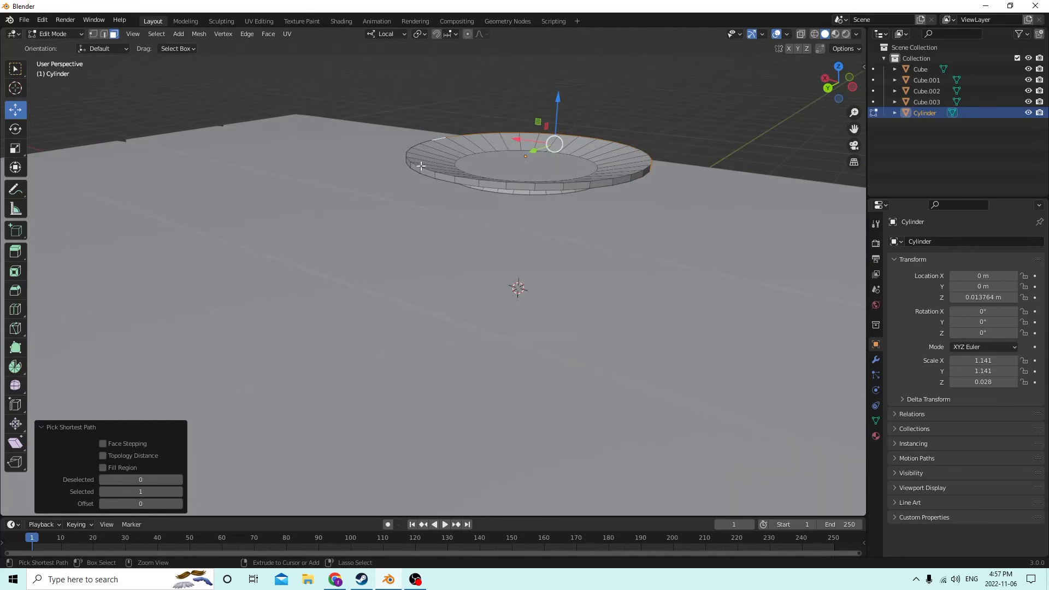
click(426, 173)
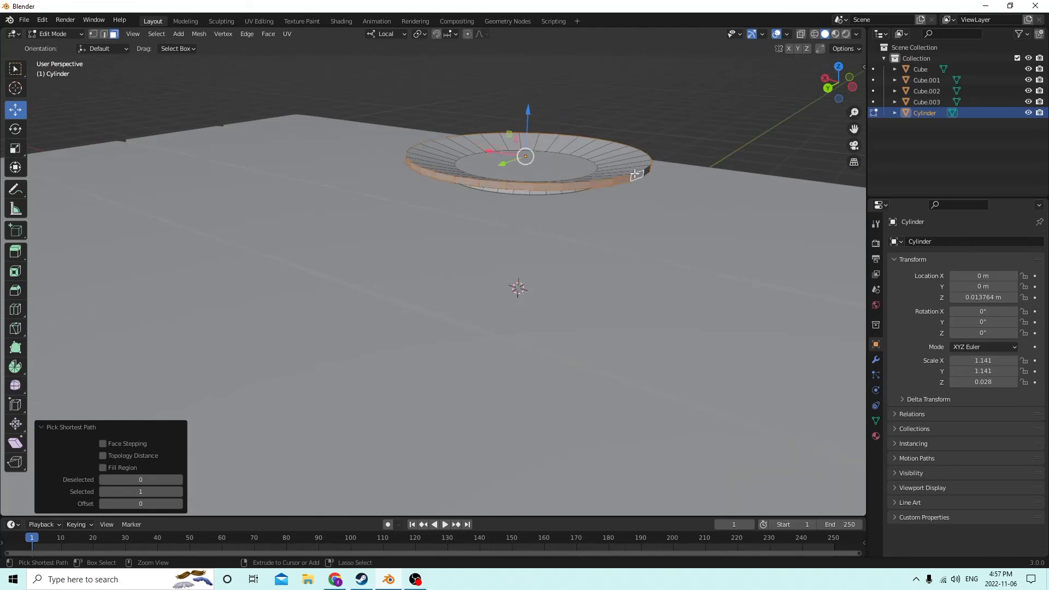
middle_drag(643, 174, 558, 177)
click(560, 225)
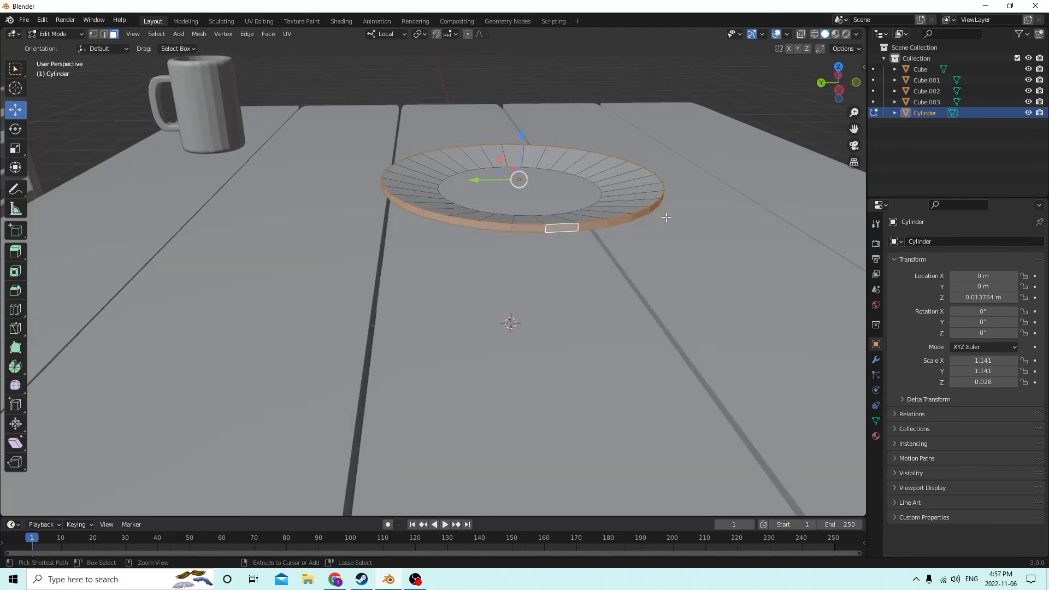
key(ctrl+b)
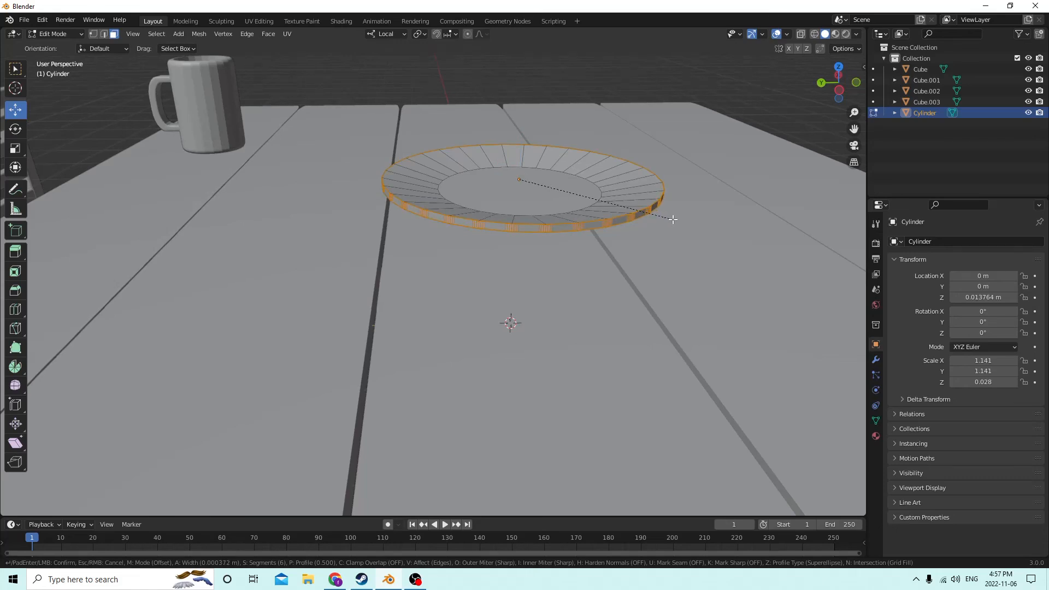
key(Escape)
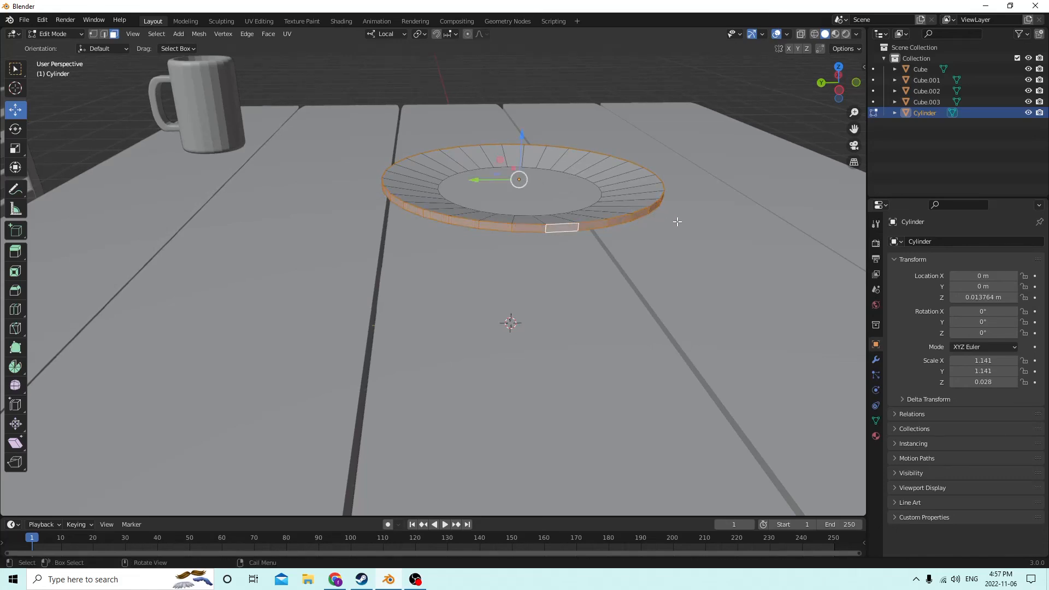
Bevel the full loop of upper edges around the plate's rim with 6 segments, and return to Object Mode
middle_drag(679, 218, 732, 233)
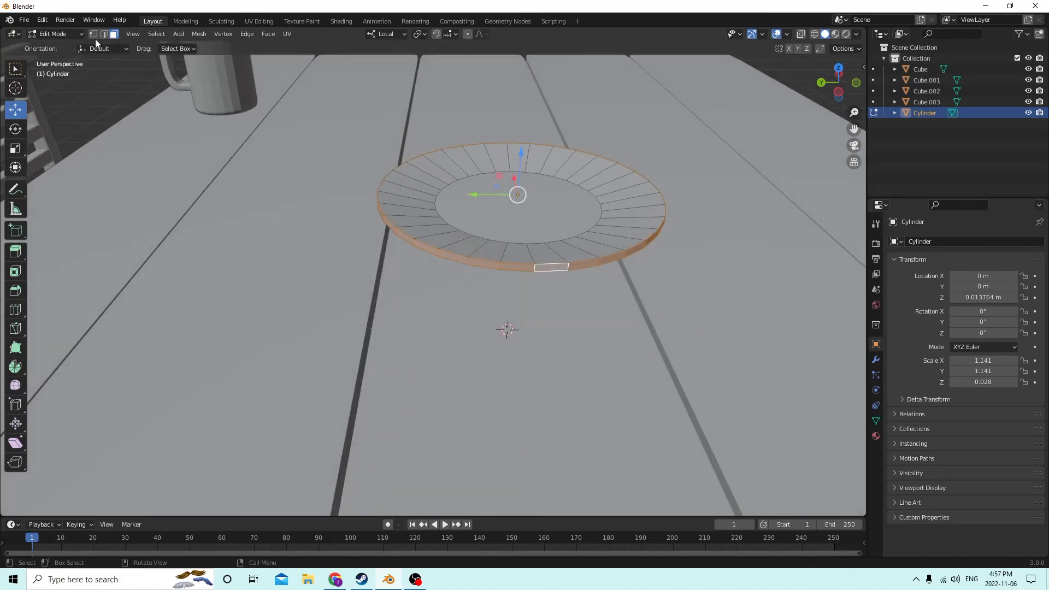
scroll(367, 181, up, 3)
click(408, 233)
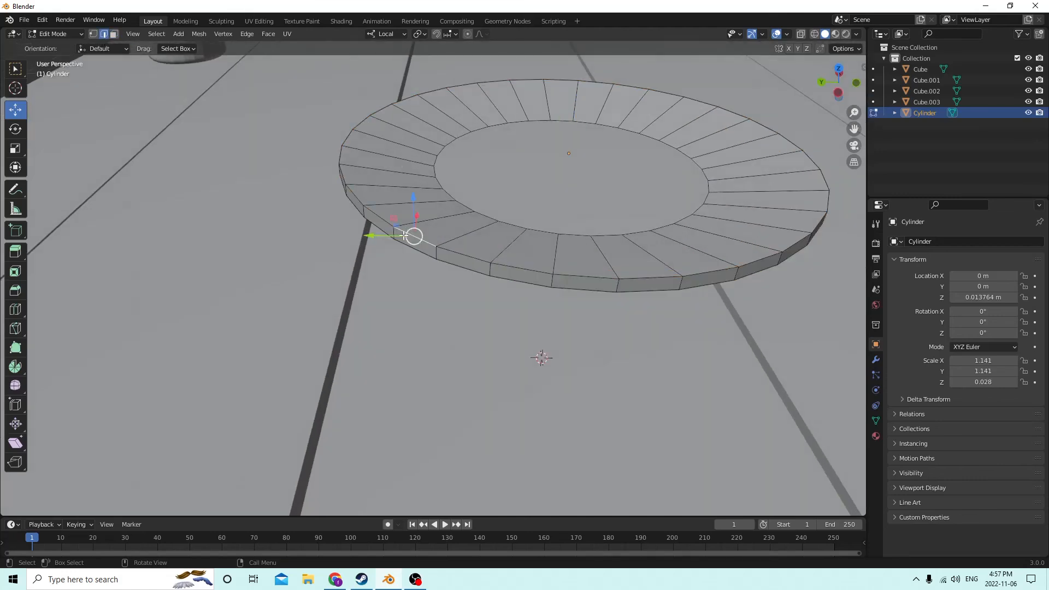
middle_drag(376, 187, 363, 206)
ctrl+click(348, 151)
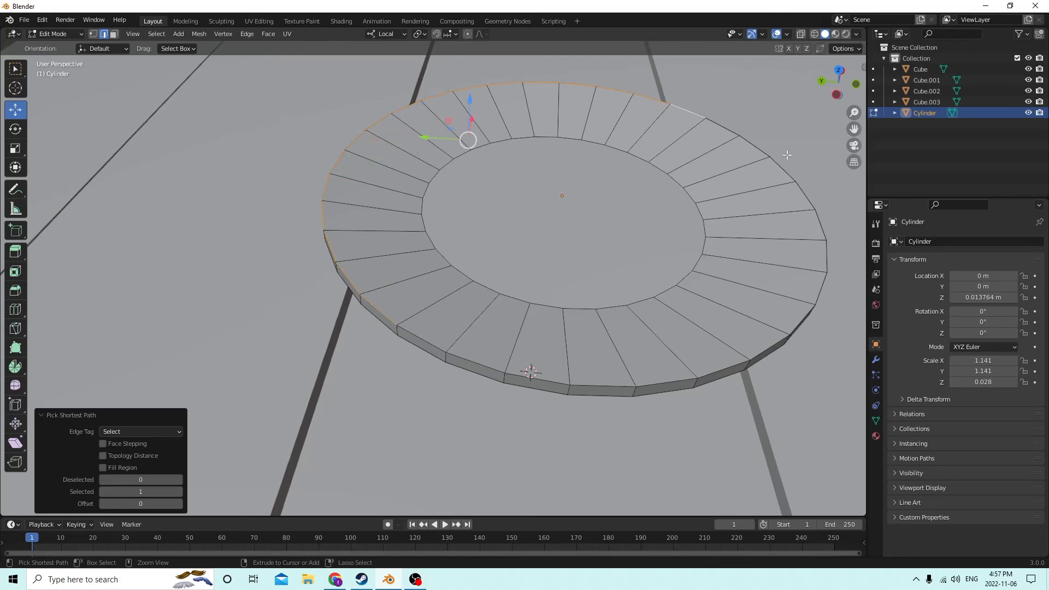
ctrl+click(774, 331)
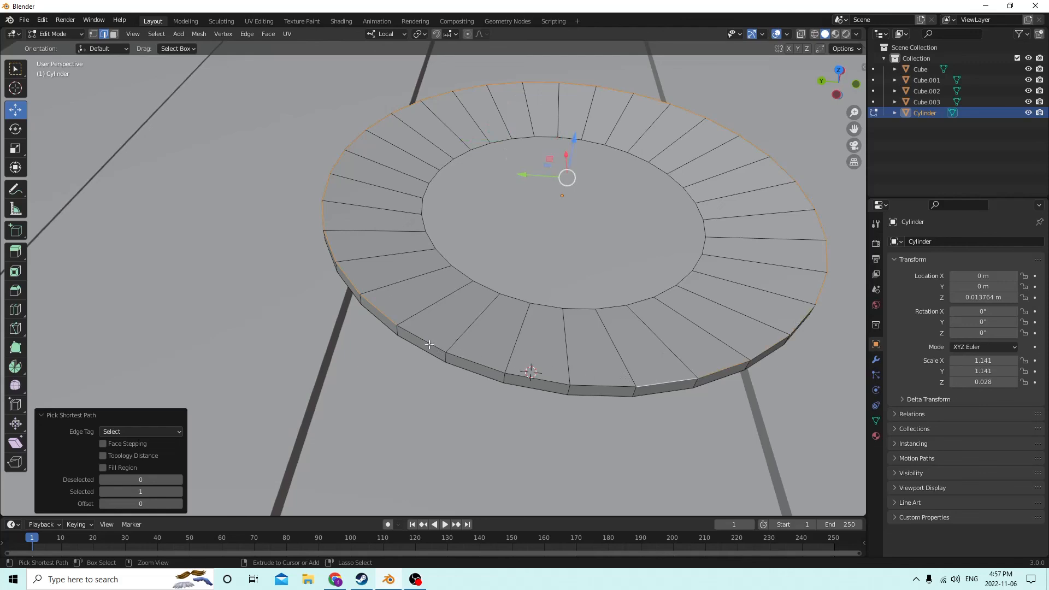
ctrl+click(462, 361)
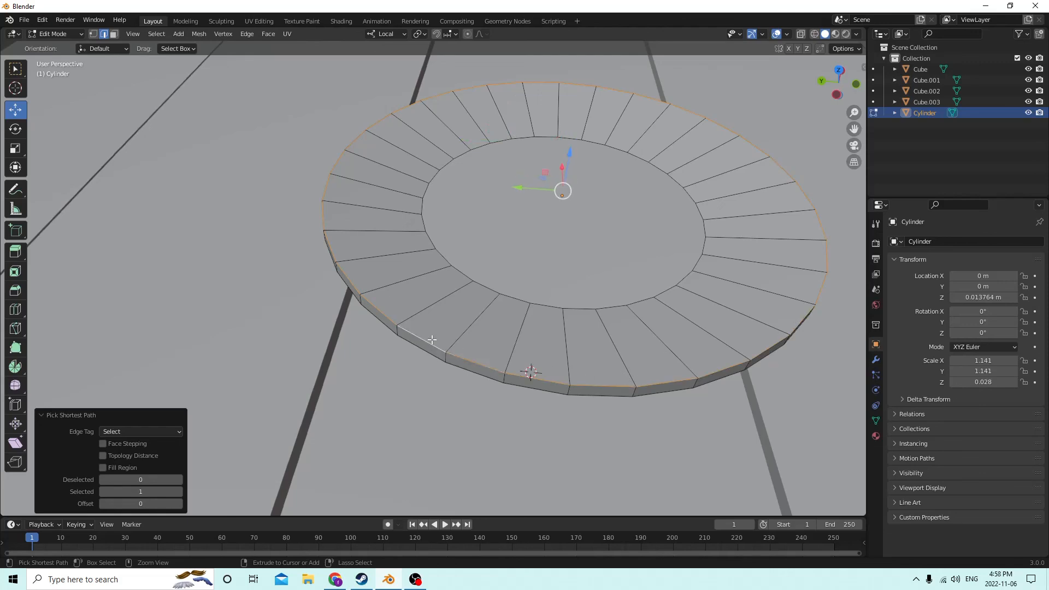
key(ctrl+b)
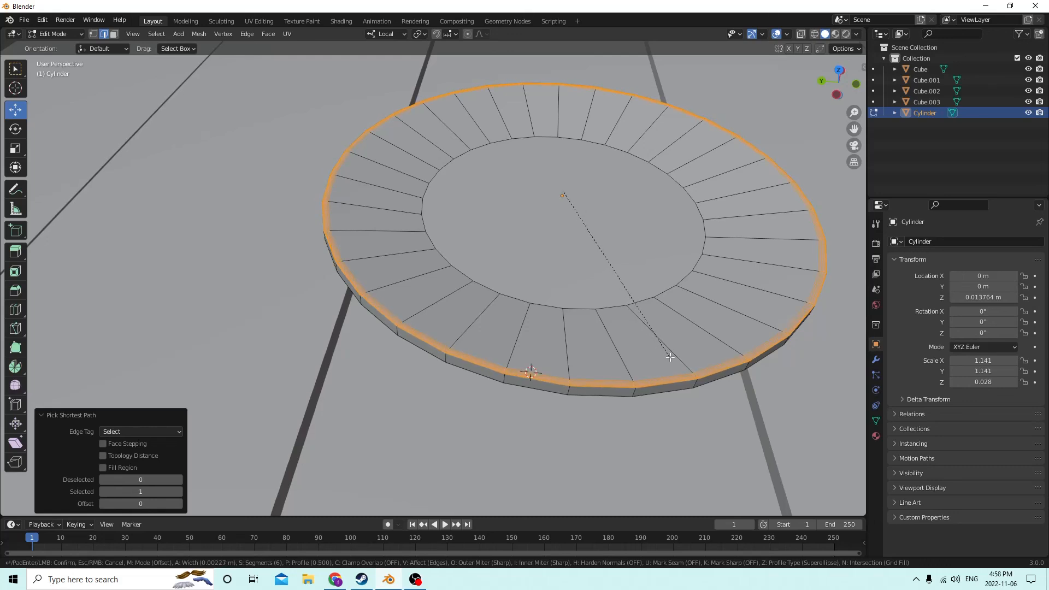
click(707, 398)
middle_drag(706, 399, 431, 213)
click(659, 310)
key(Tab)
scroll(584, 323, down, 2)
scroll(484, 320, down, 1)
key(Tab)
key(Tab)
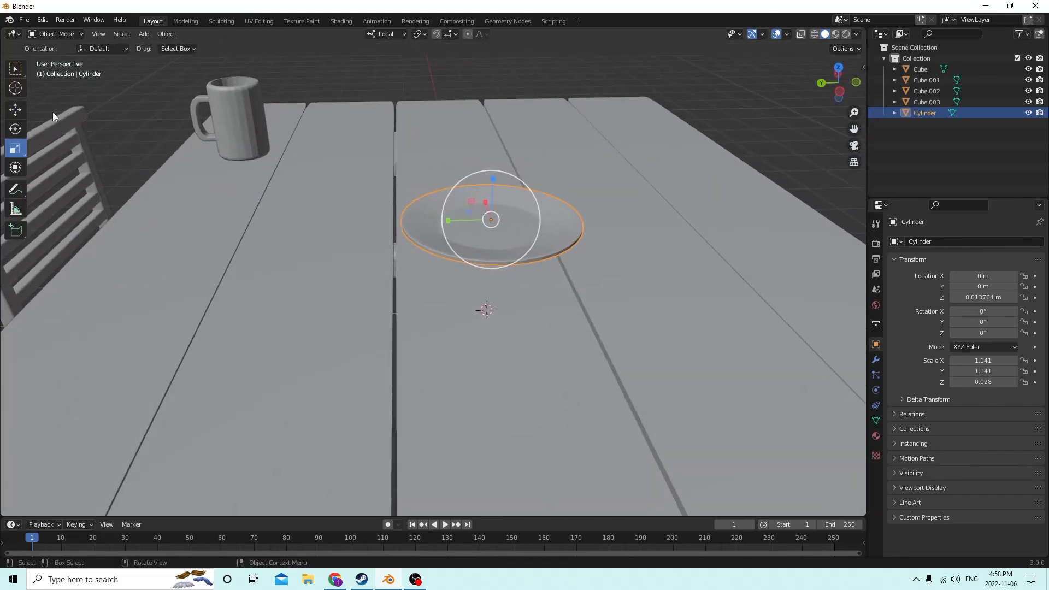
Move the plate beside the mug onto the tabletop, at 0.039045 m on X, 0.037541 m on Y and 0.003371 m on Z
click(15, 110)
middle_drag(109, 116, 313, 143)
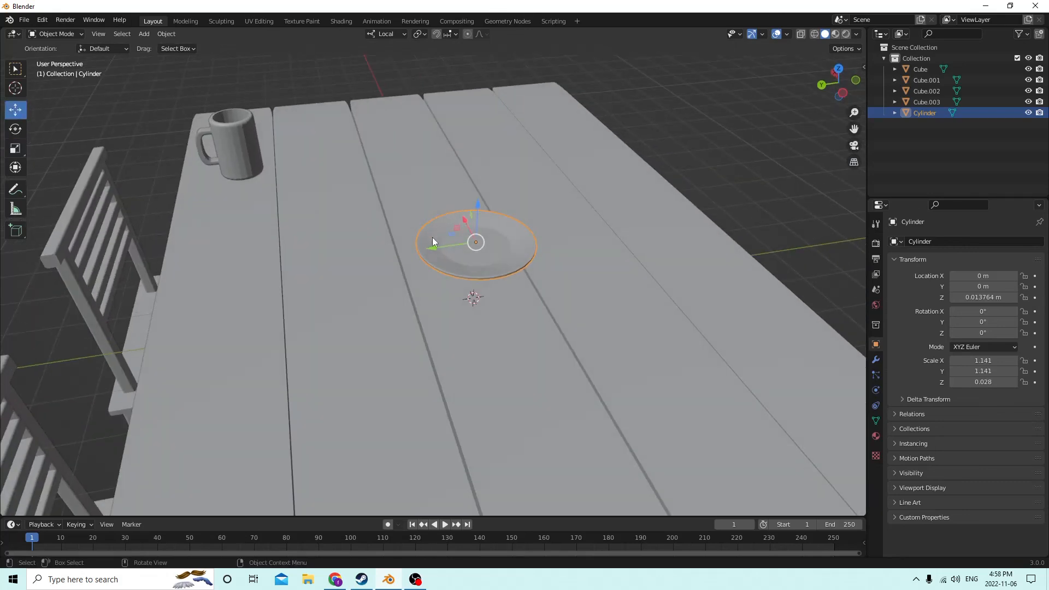
drag(441, 251, 246, 283)
middle_drag(246, 283, 447, 282)
drag(424, 292, 171, 260)
middle_drag(171, 260, 86, 232)
drag(226, 170, 221, 217)
middle_drag(221, 218, 63, 264)
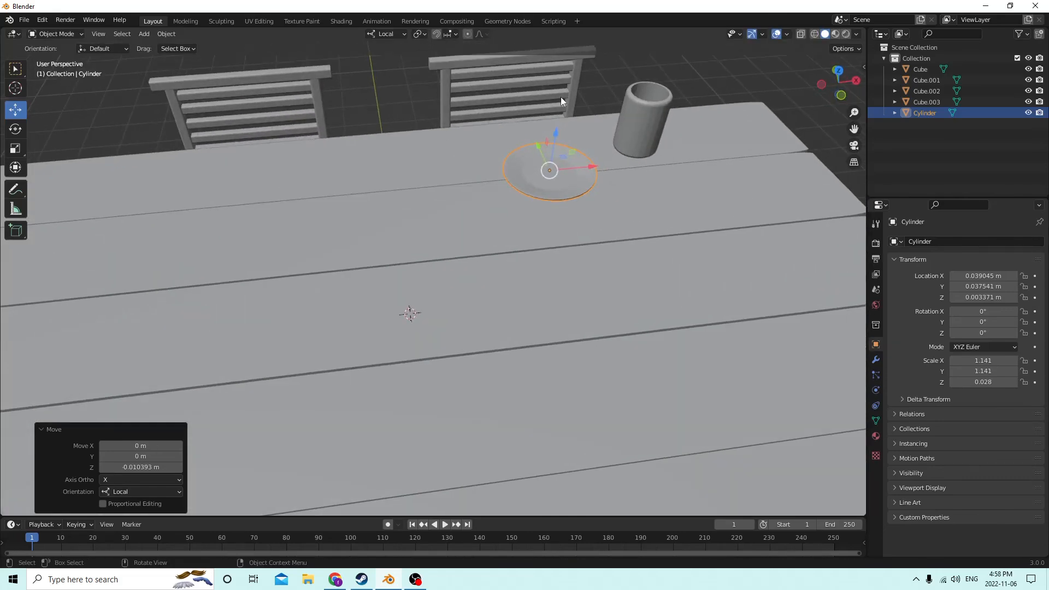
Adjust the plate's placement in front of the chair to 0.033068 m on X, 0.046749 m on Y and 0.003491 m on Z
drag(589, 163, 577, 165)
middle_drag(576, 165, 629, 123)
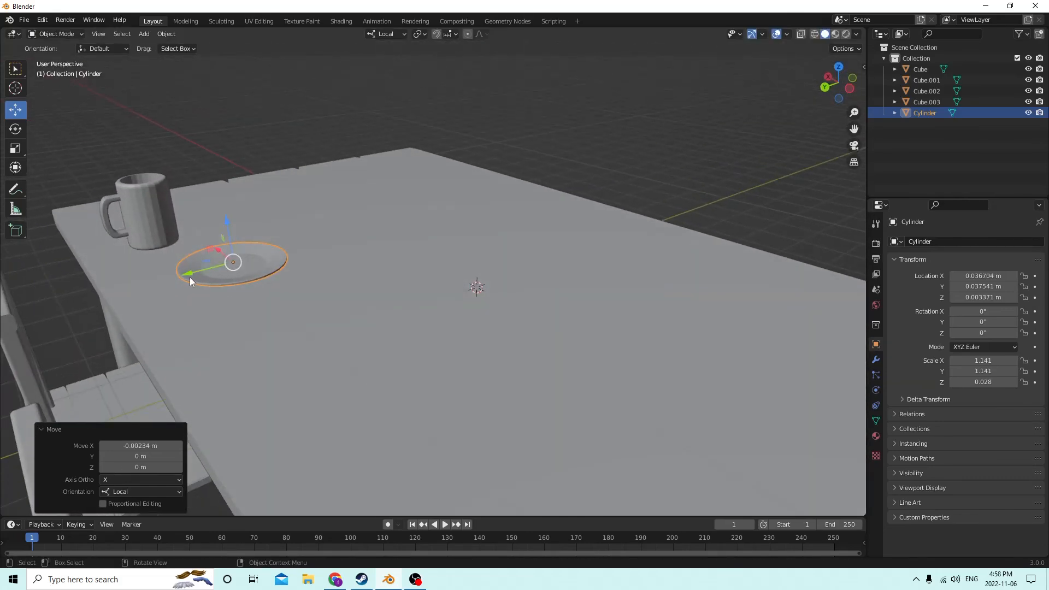
drag(189, 281, 165, 281)
middle_drag(166, 281, 126, 252)
drag(214, 221, 215, 220)
middle_drag(227, 250, 284, 285)
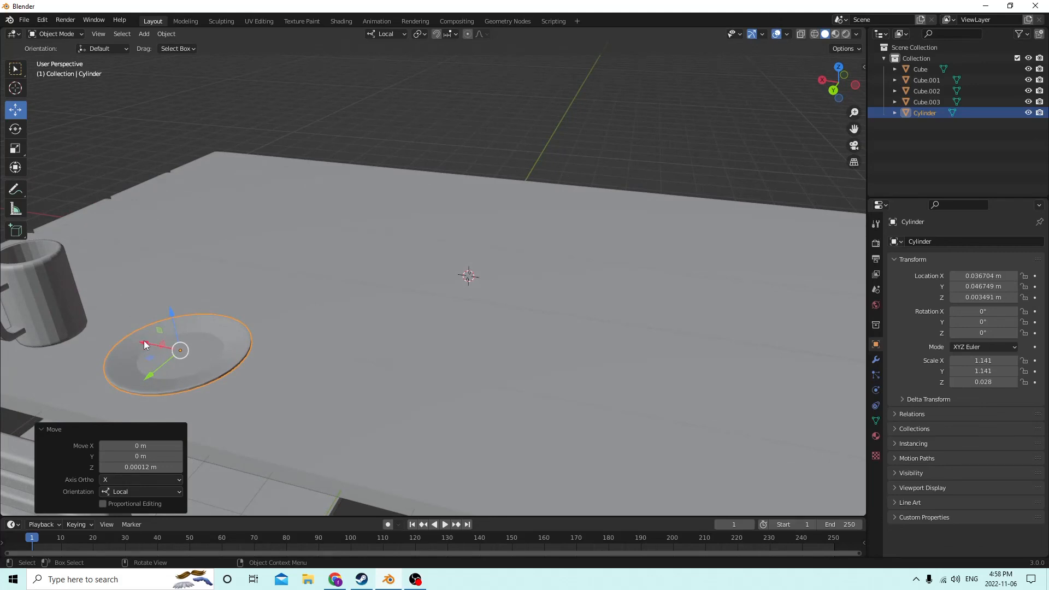
drag(143, 340, 169, 330)
middle_drag(169, 329, 100, 319)
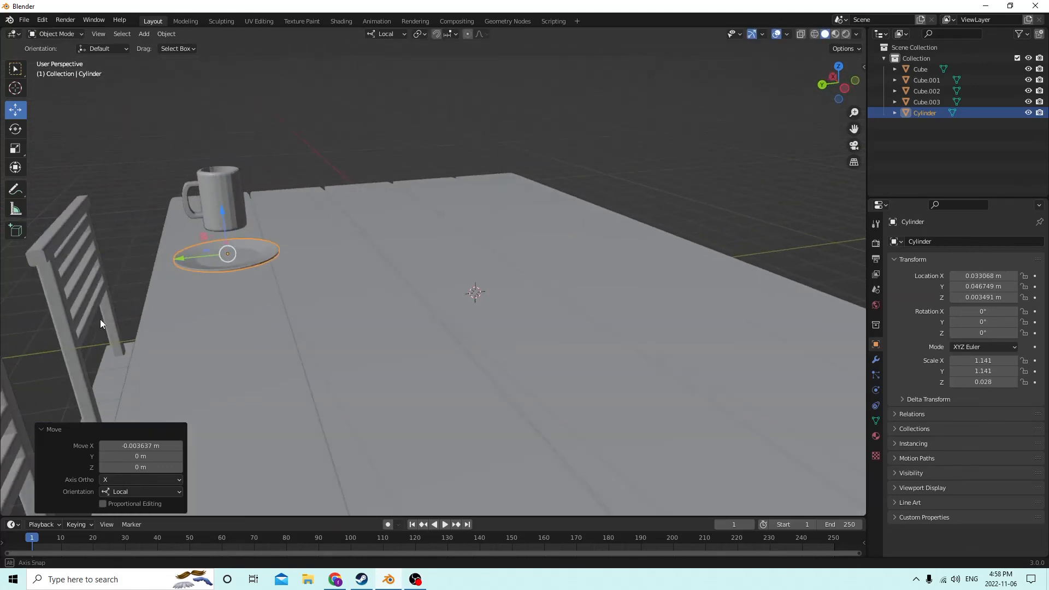